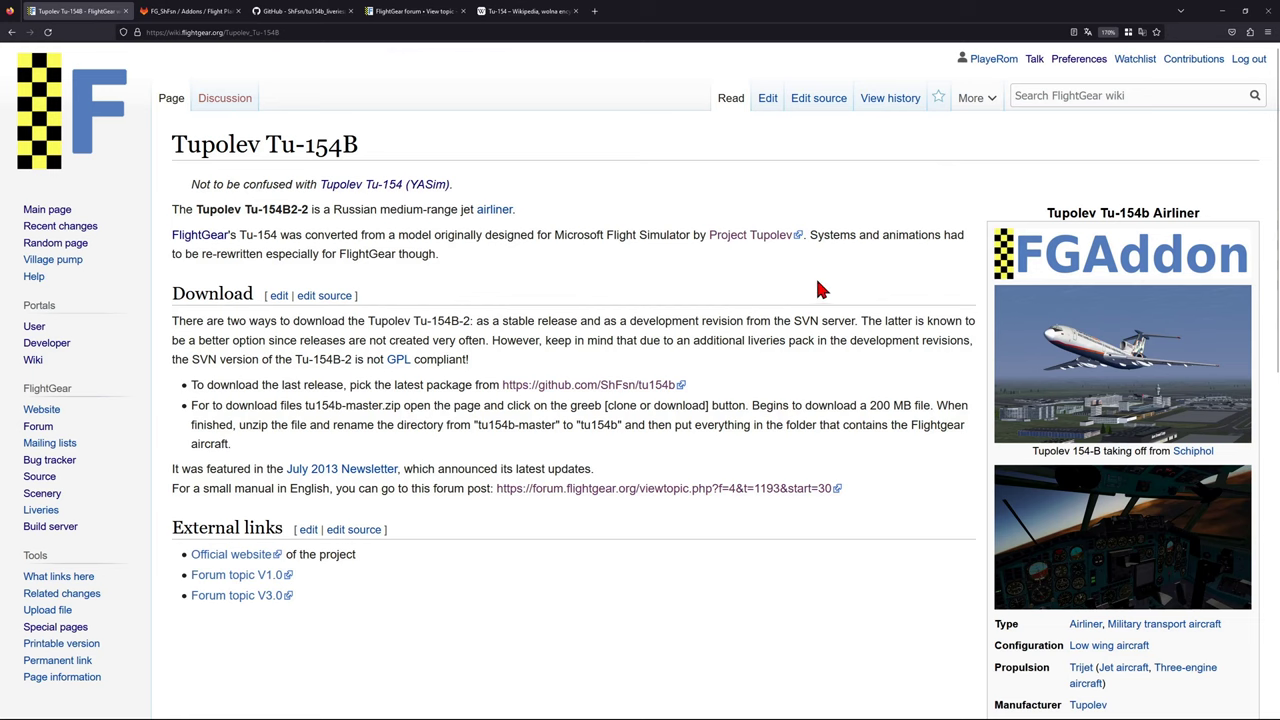
# Examine the FDM, Systems, Cockpit and Model ratings in the Tupolev Tu-154B article's infobox.
pyautogui.scroll(-4, 894, 295)
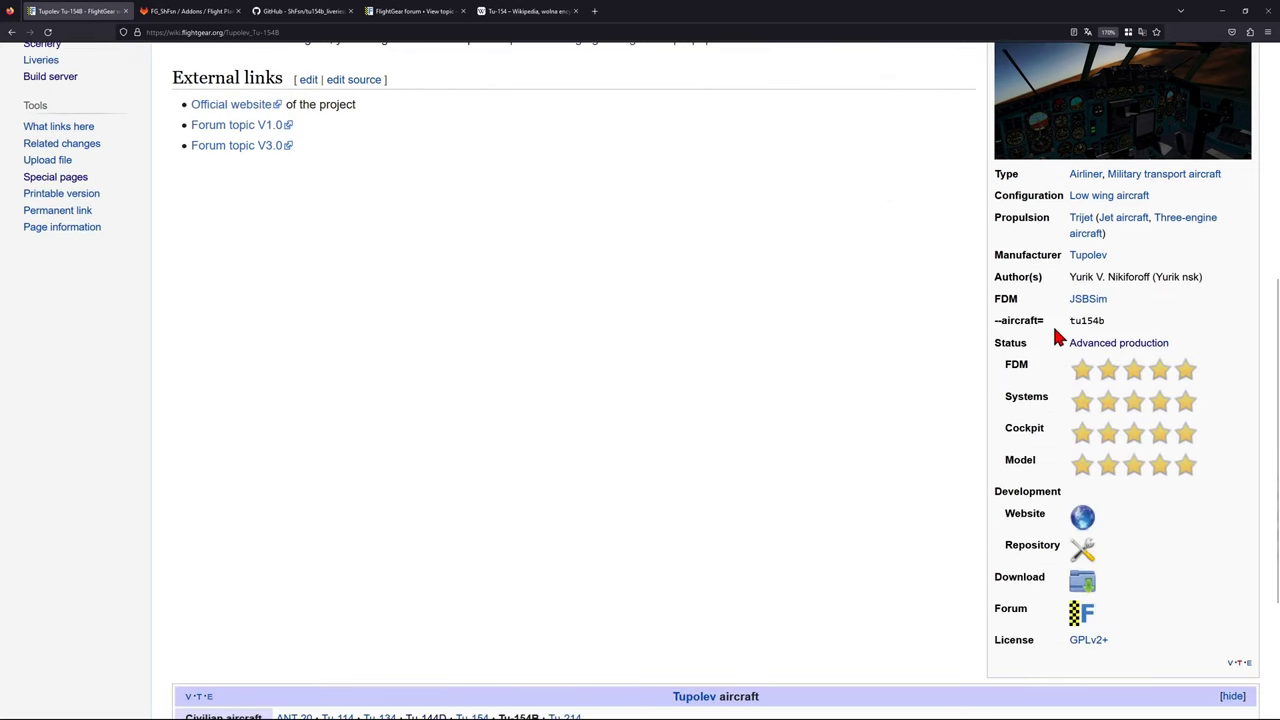
pyautogui.doubleClick(1005, 298)
pyautogui.click(1049, 352)
pyautogui.doubleClick(1029, 398)
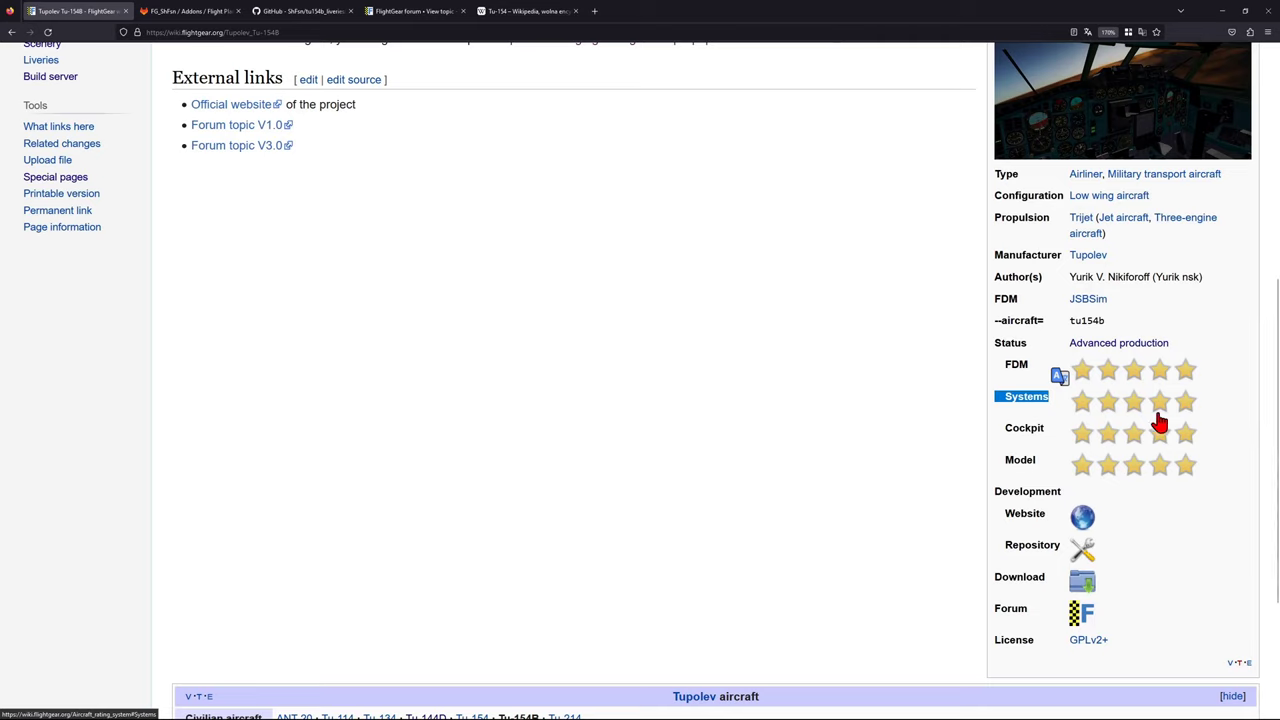
pyautogui.doubleClick(1016, 364)
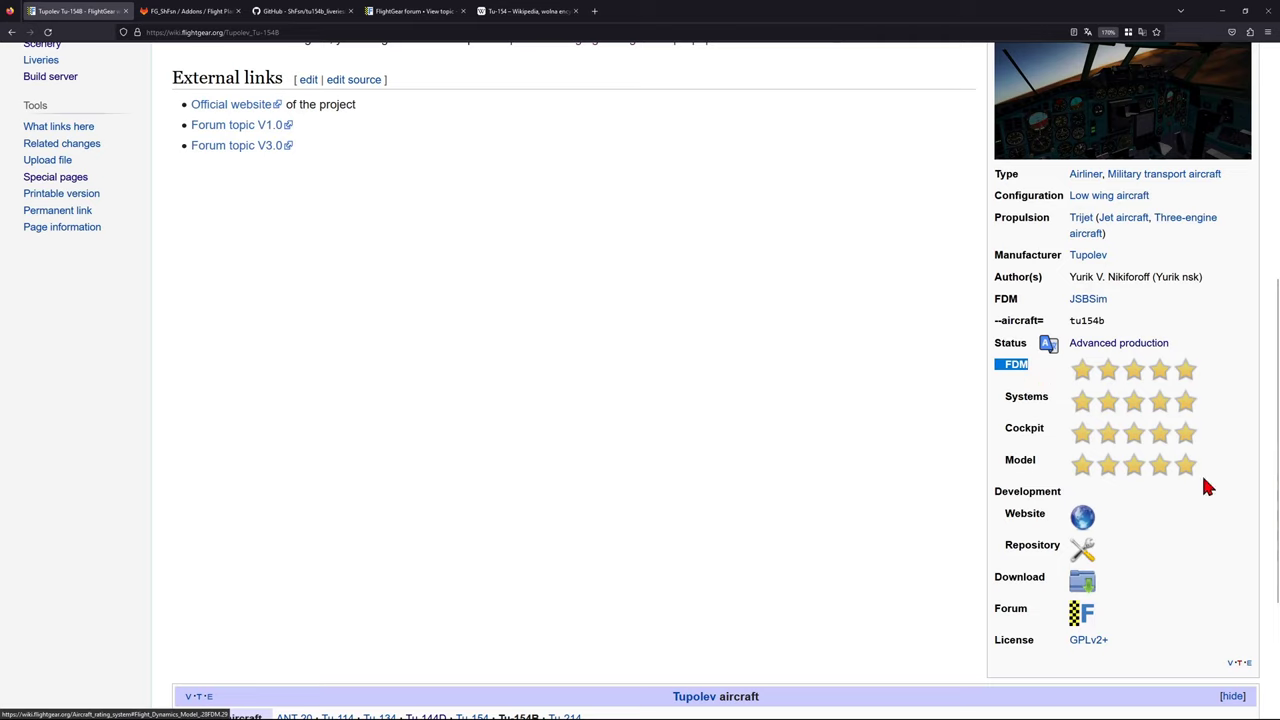
pyautogui.doubleClick(1025, 429)
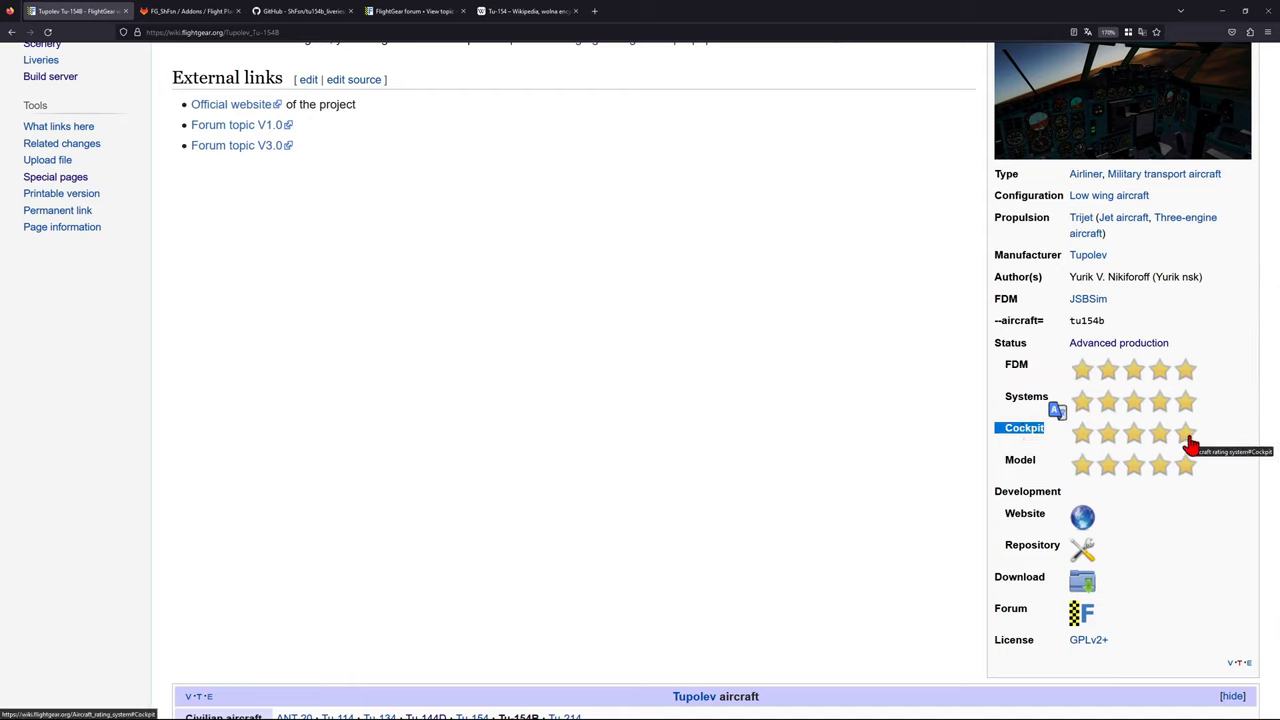
pyautogui.doubleClick(1020, 460)
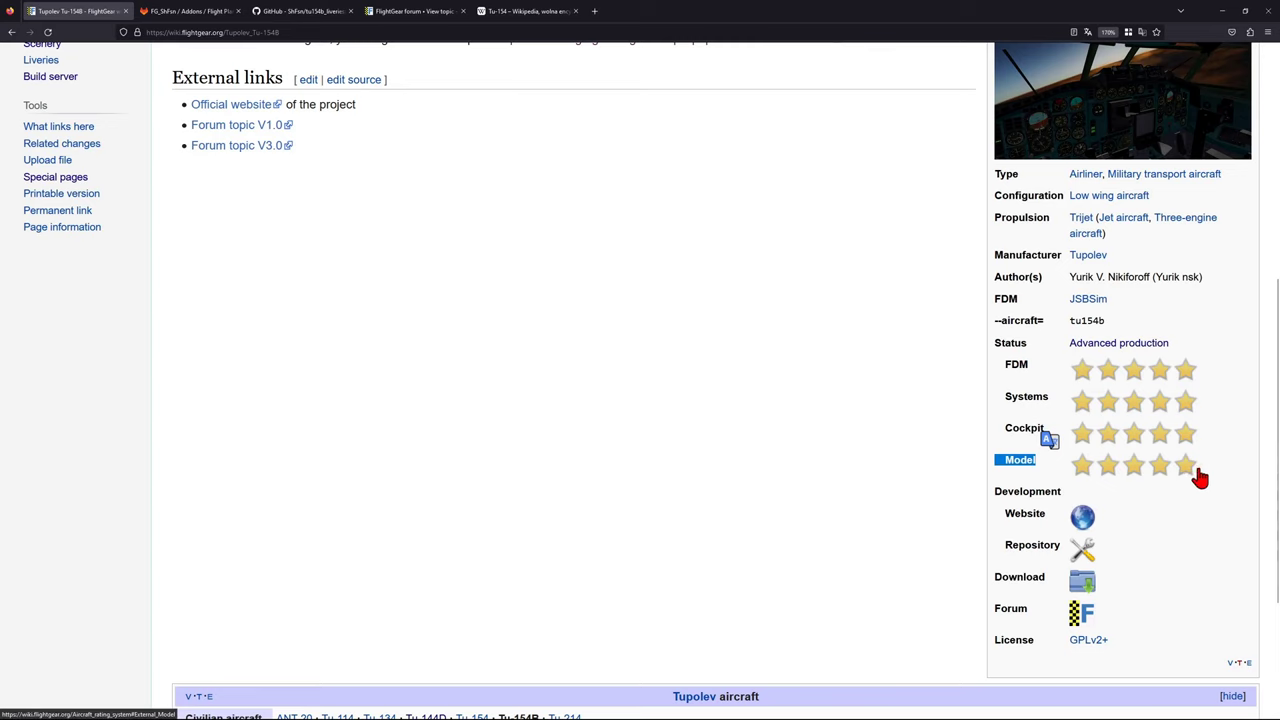
pyautogui.scroll(1, 1243, 464)
pyautogui.scroll(5, 1243, 464)
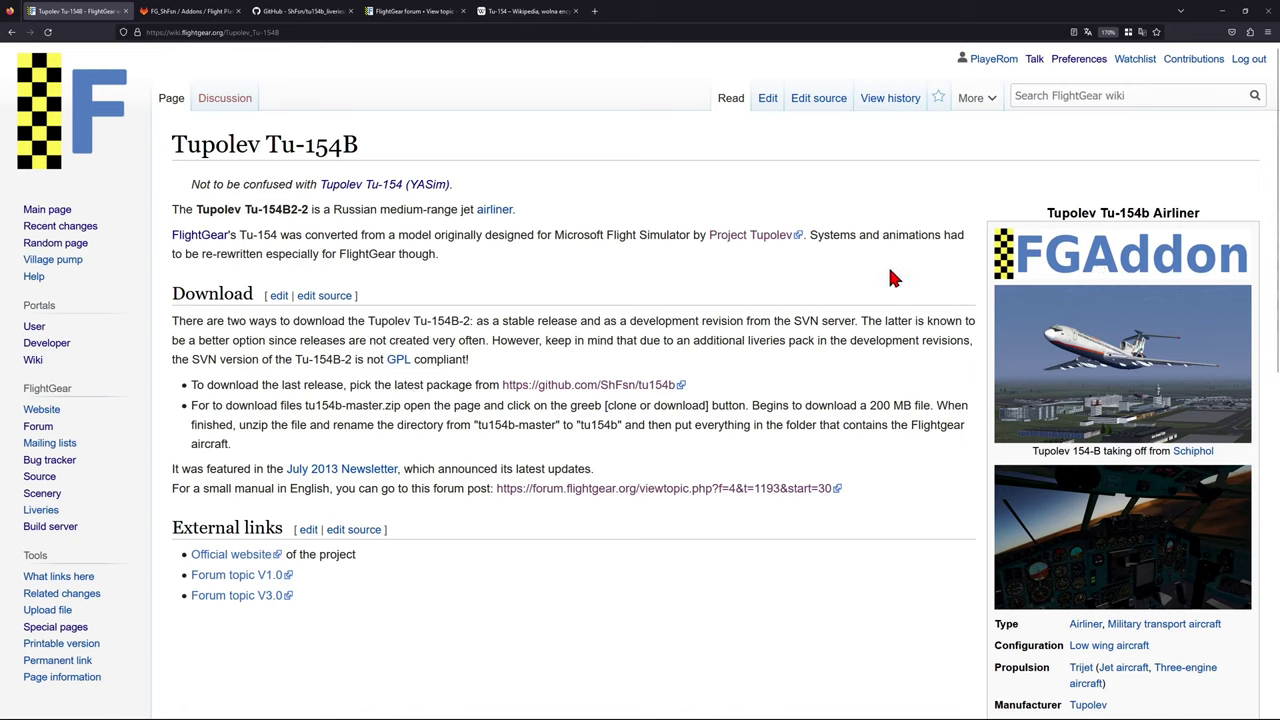
# Compare the Tupolev entries in the FlightGear launcher with the wiki's confusion note and open the Tupolev Tu-154 (YASim) article in a new tab.
pyautogui.hotkey('alt', 'Tab')
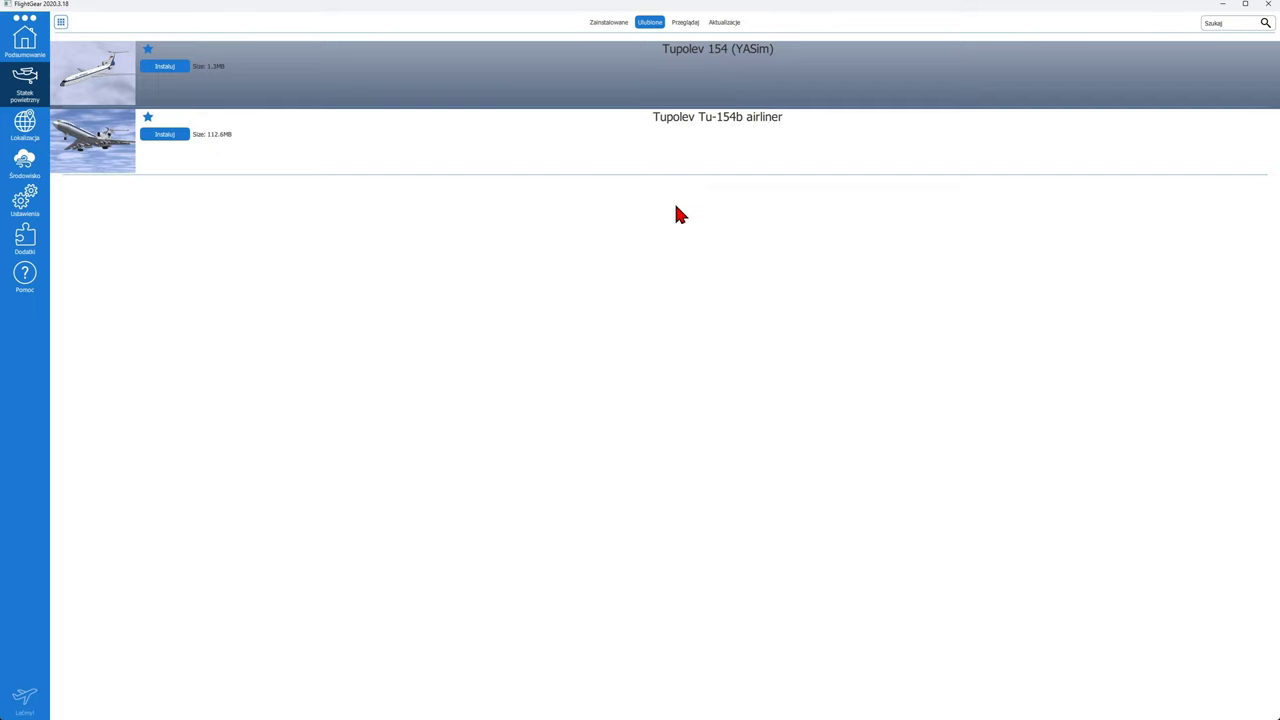
pyautogui.hotkey('alt', 'Tab')
pyautogui.moveTo(191, 184); pyautogui.dragTo(306, 184)
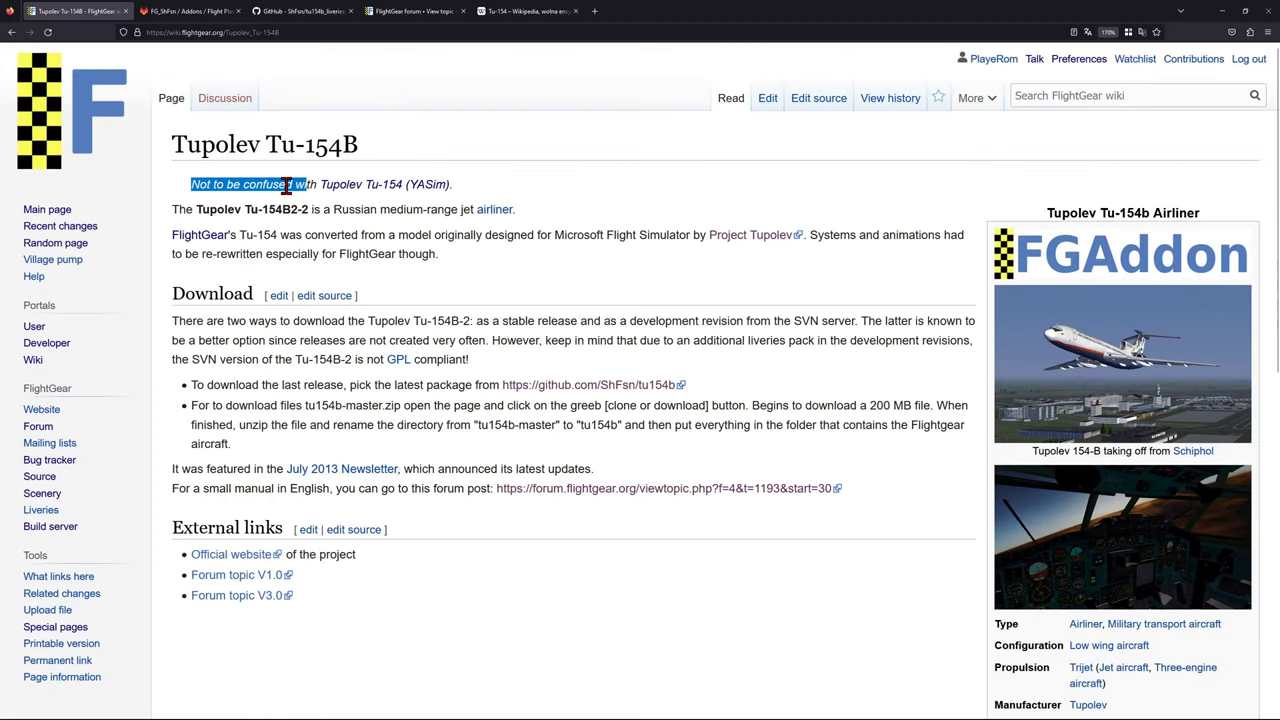
pyautogui.click(305, 184)
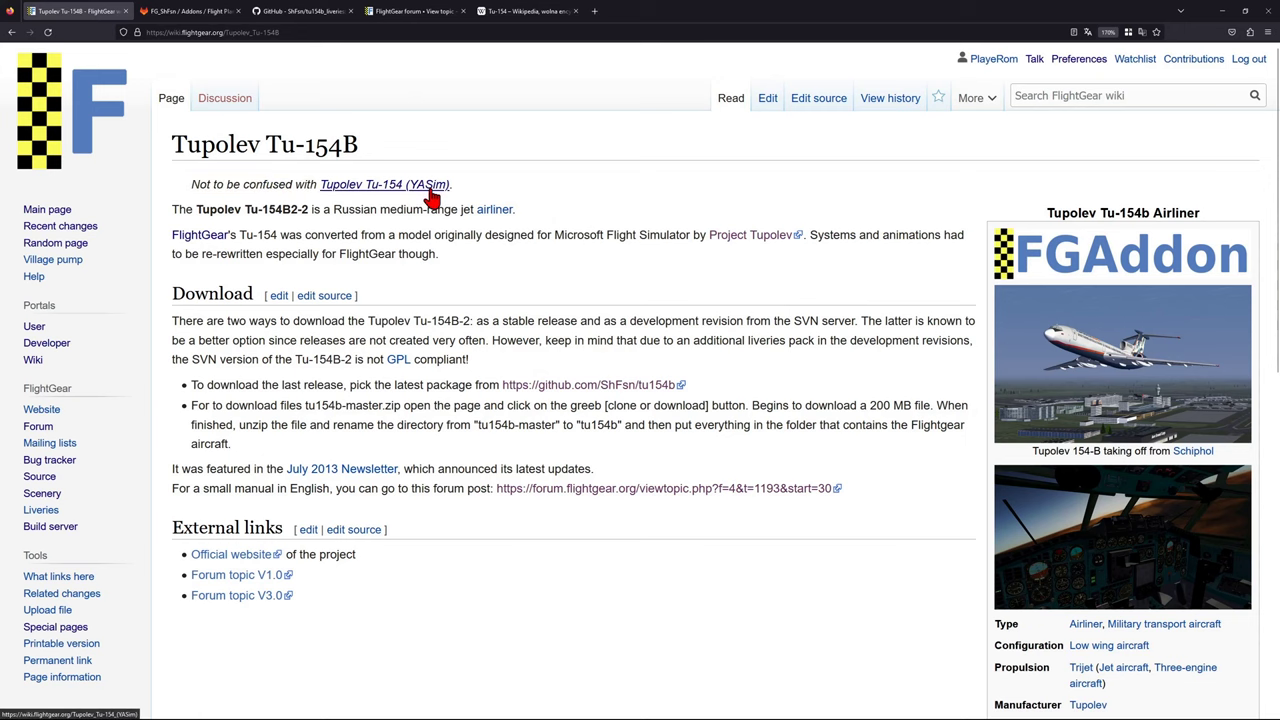
pyautogui.click(1231, 17)
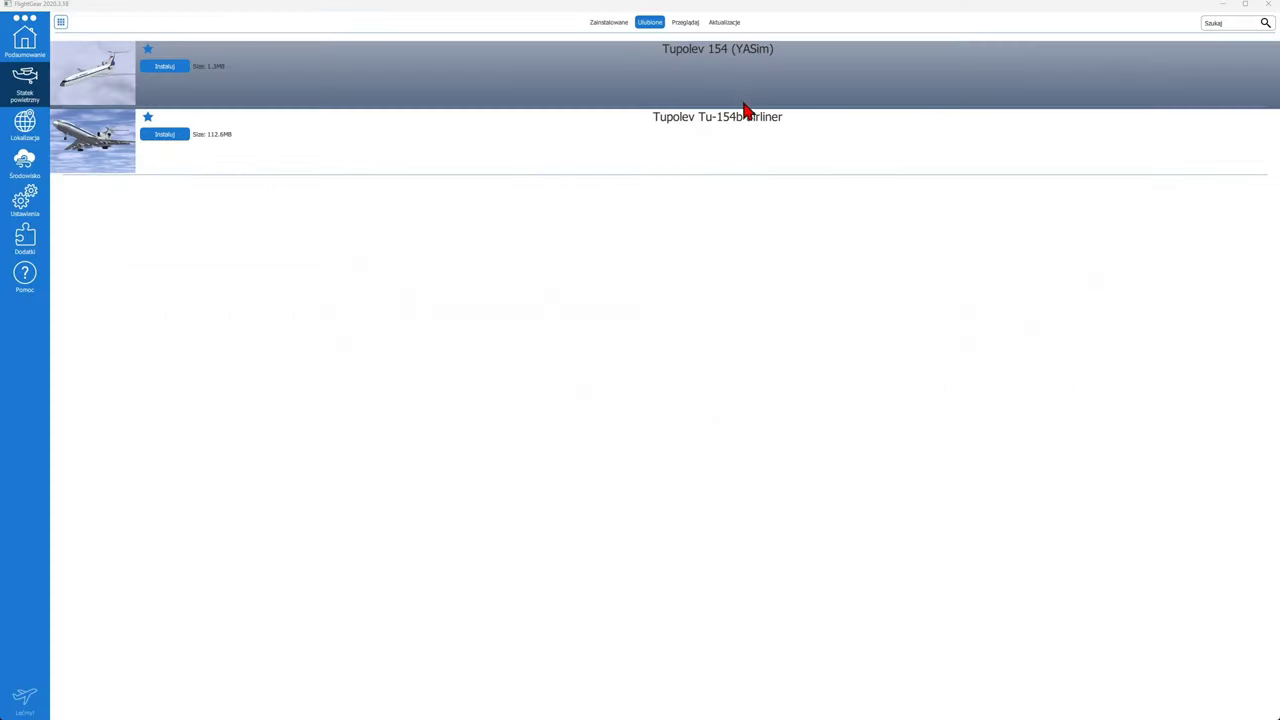
pyautogui.hotkey('alt', 'Tab')
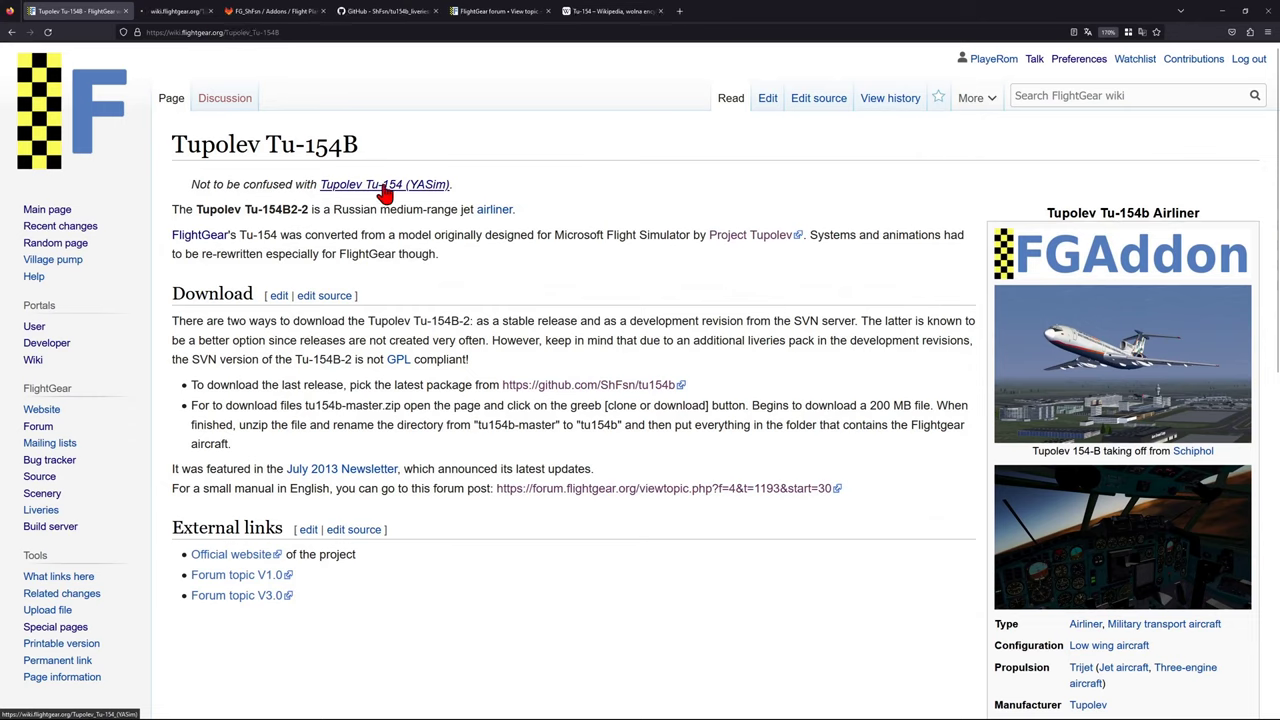
pyautogui.click(372, 190)
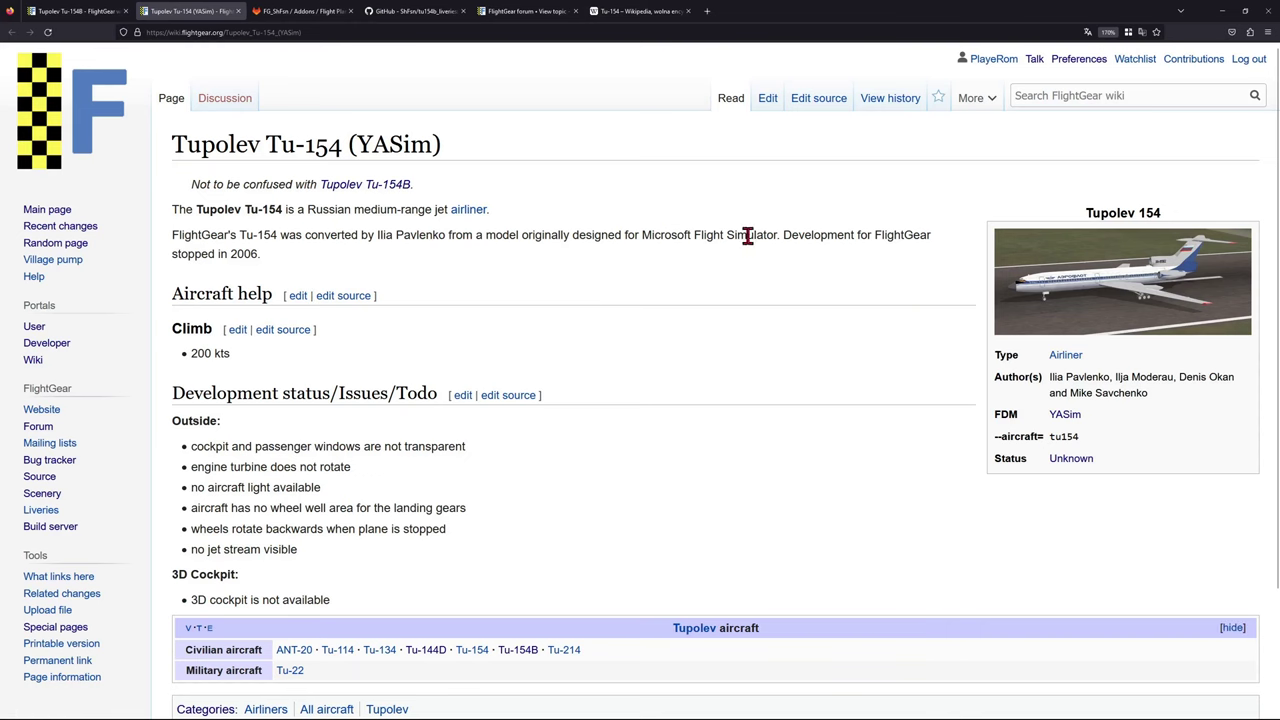
# Read the YASim article's notes on the model's origin, development status and 3D cockpit.
pyautogui.moveTo(641, 237); pyautogui.dragTo(778, 238)
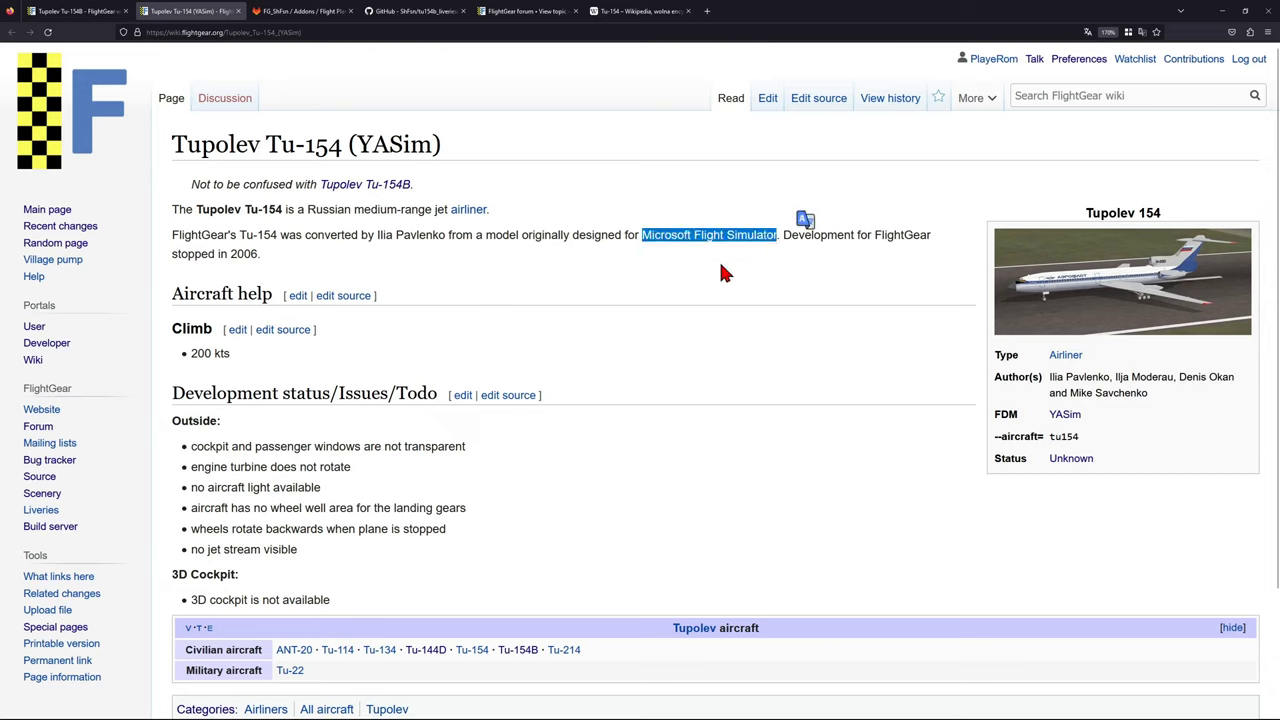
pyautogui.click(878, 260)
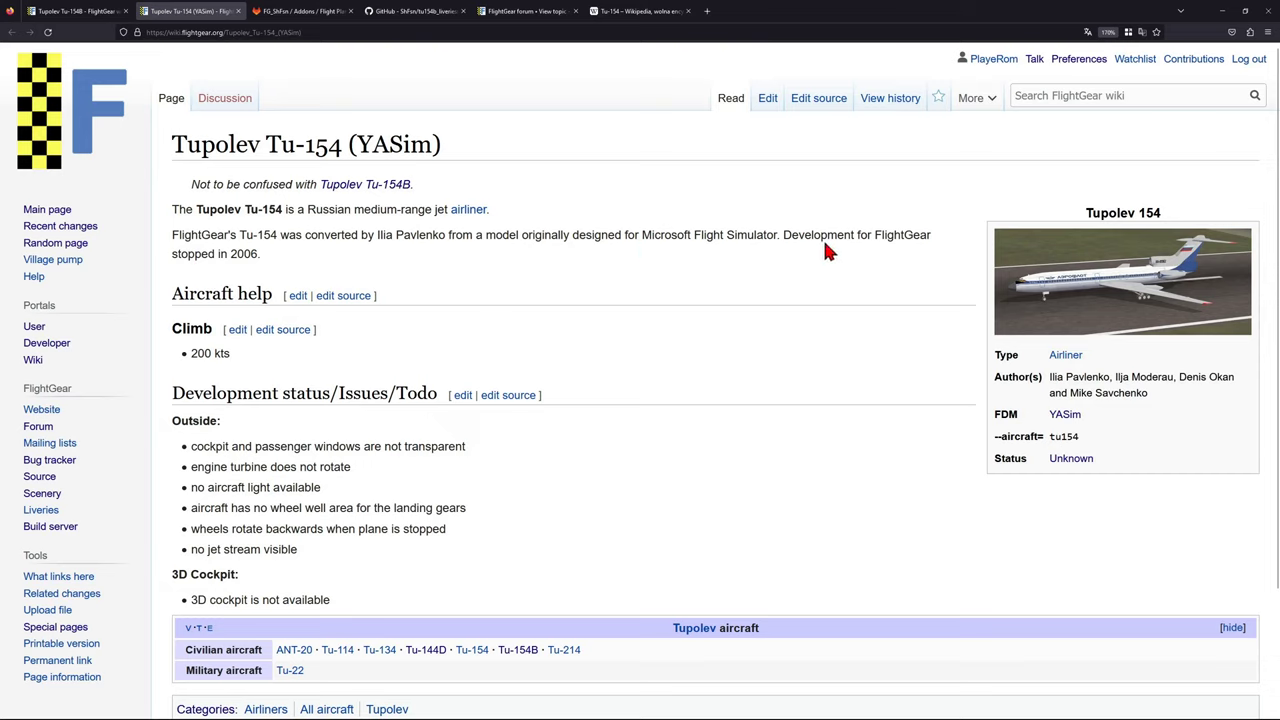
pyautogui.moveTo(785, 234); pyautogui.dragTo(909, 266)
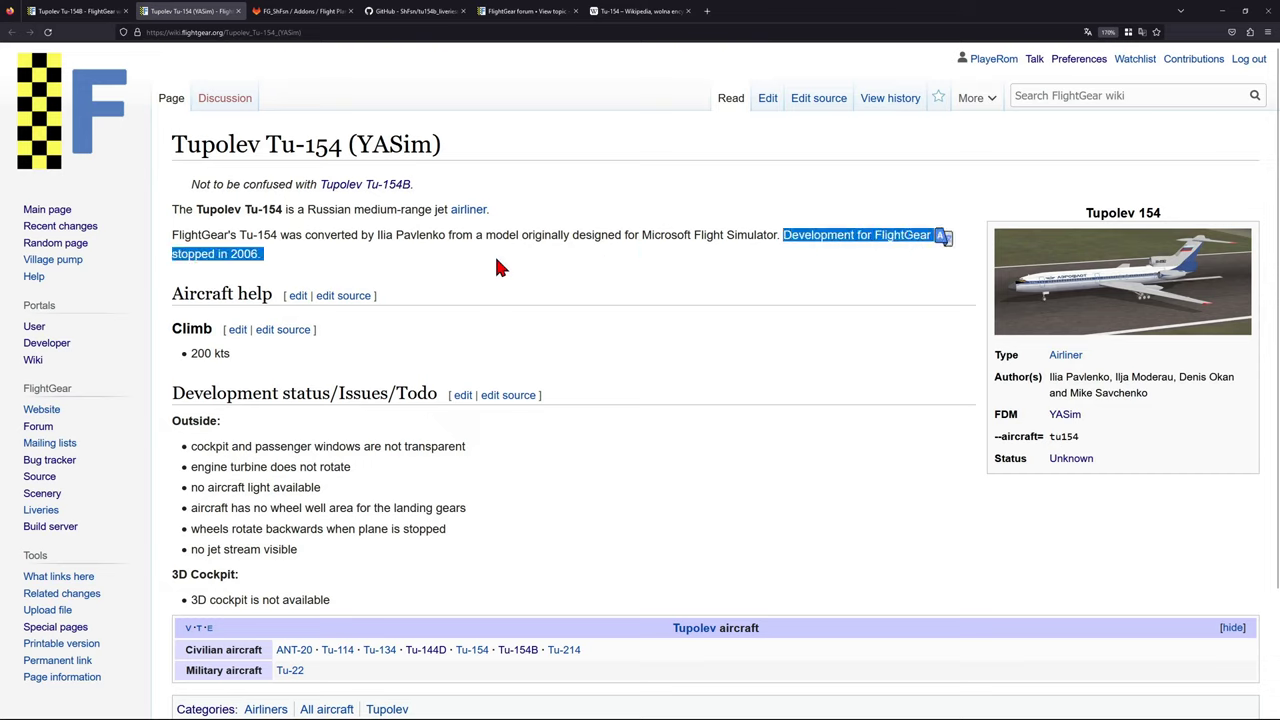
pyautogui.doubleClick(245, 254)
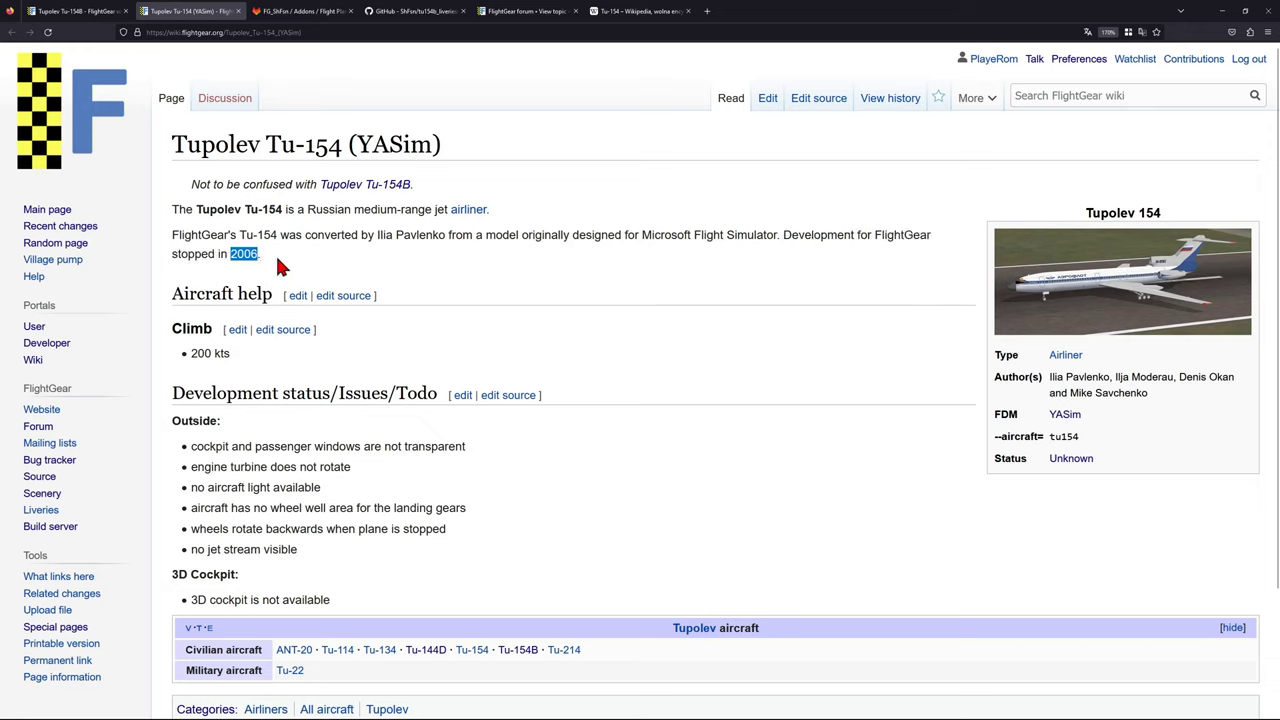
pyautogui.click(280, 260)
pyautogui.moveTo(197, 598); pyautogui.dragTo(336, 602)
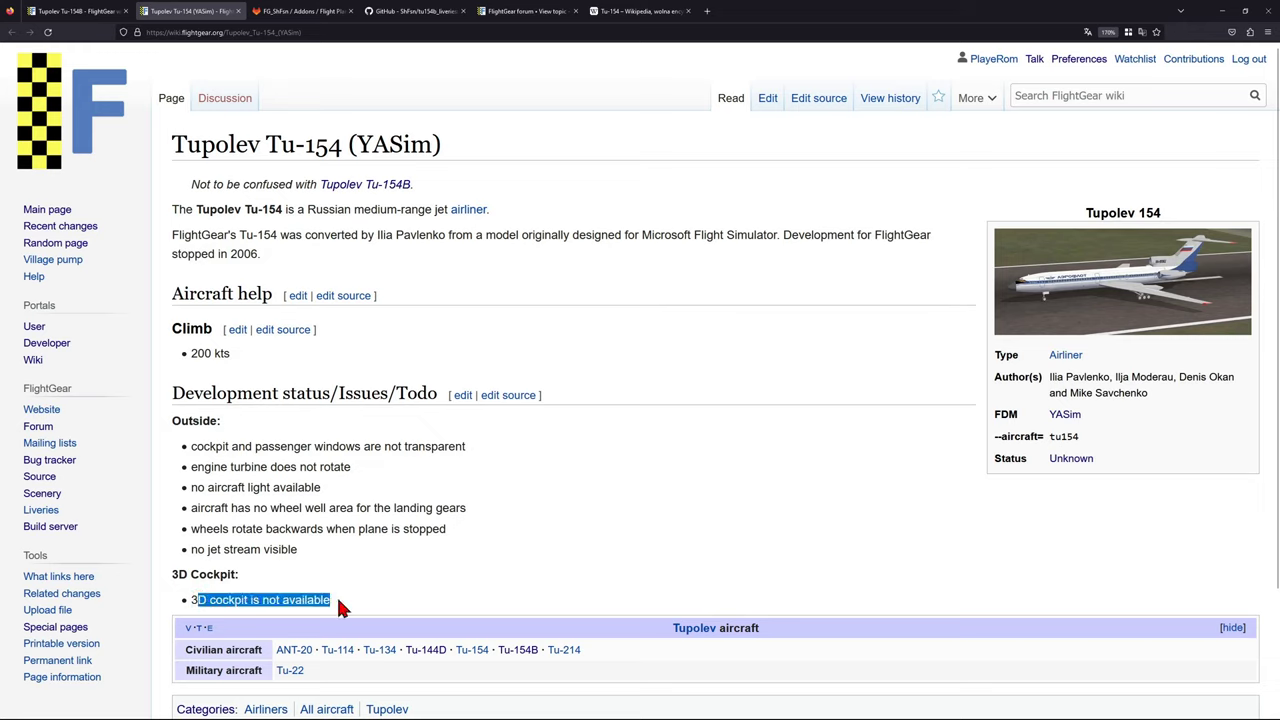
pyautogui.click(332, 602)
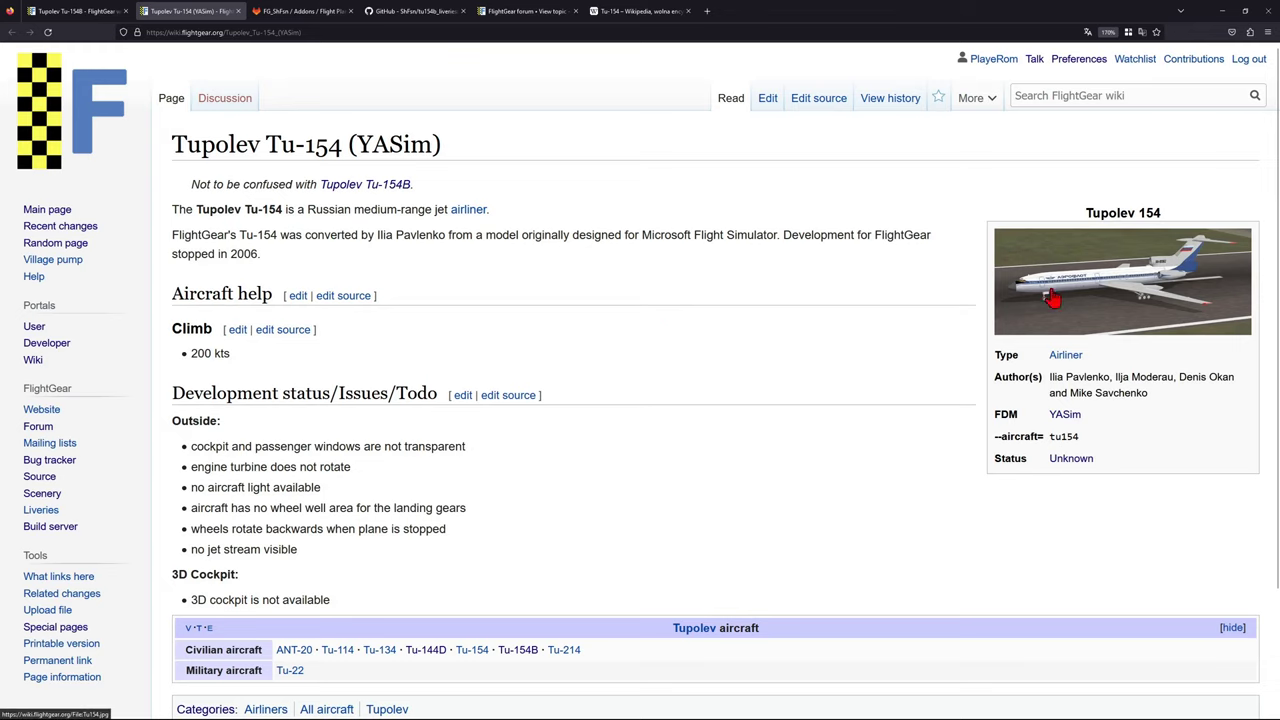
# Return to the Tu-154B article, switch to the FlightGear launcher and select the Tupolev Tu-154b airliner.
pyautogui.hotkey('ctrl', 'shift', 'Tab')
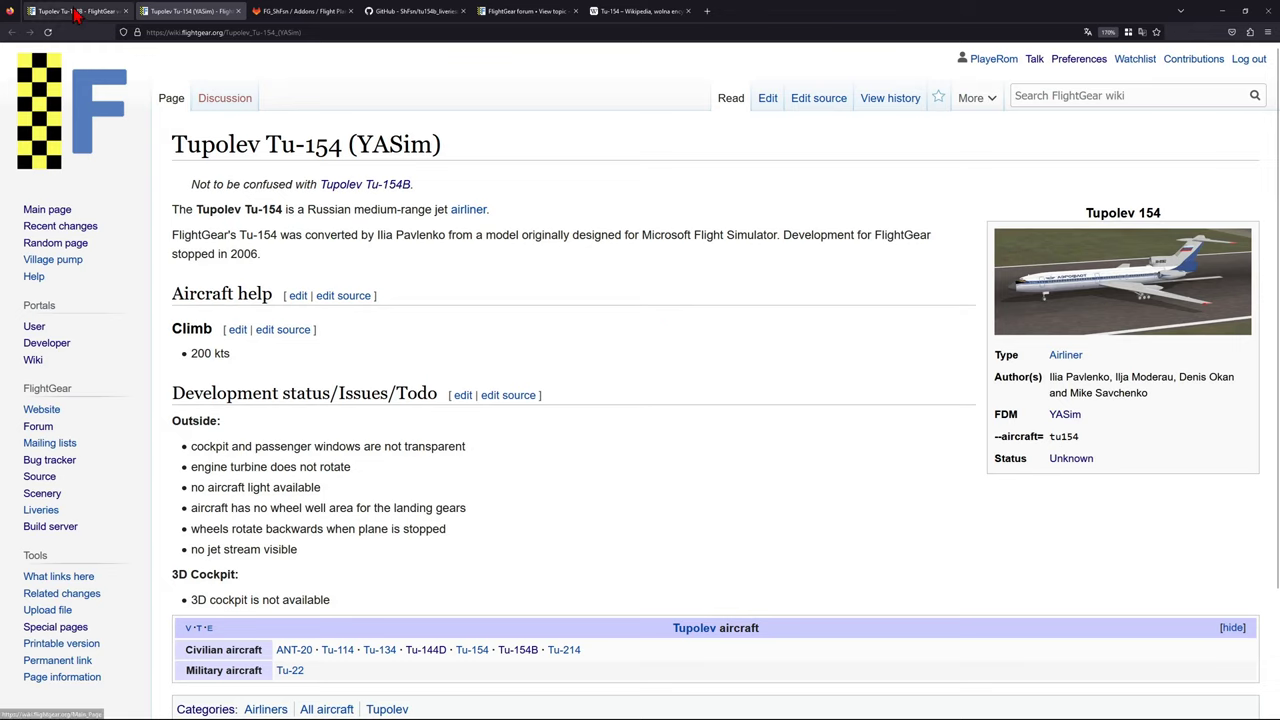
pyautogui.click(1222, 11)
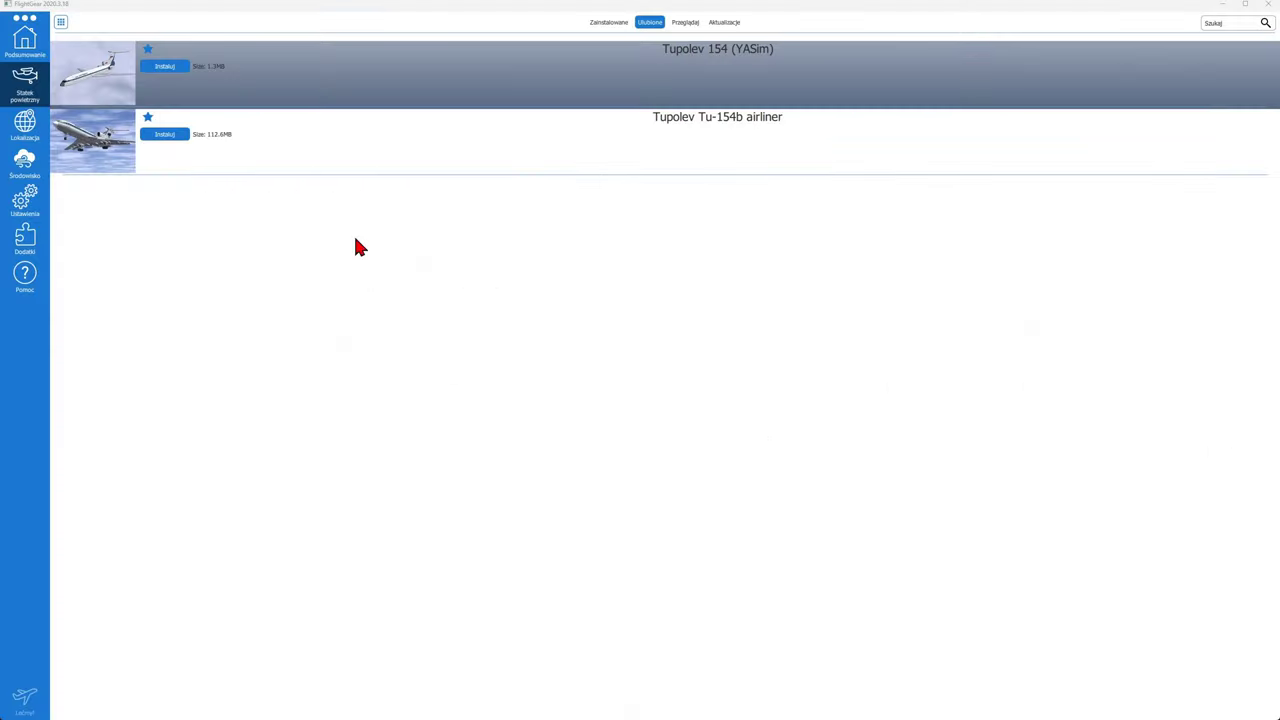
pyautogui.click(118, 163)
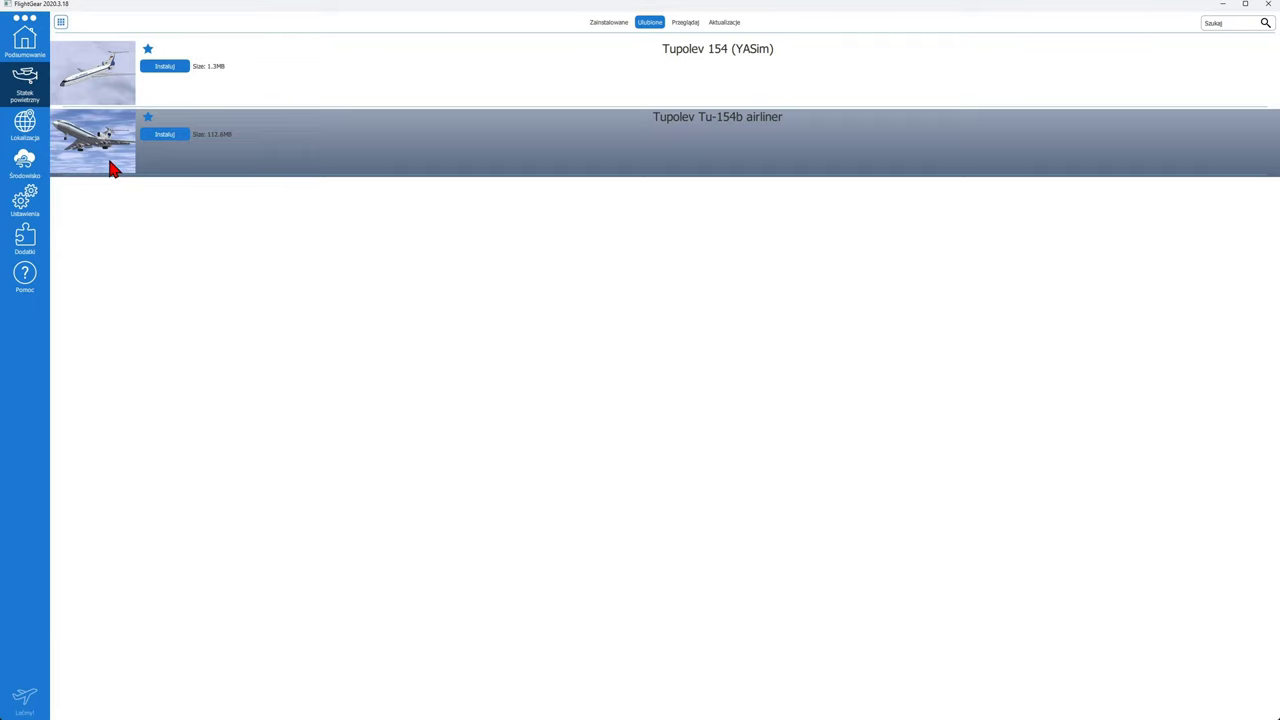
# Switch back to the browser and open the ShFsn/tu154b GitHub repository linked in the Tu-154B article's Download section.
pyautogui.hotkey('alt', 'Tab')
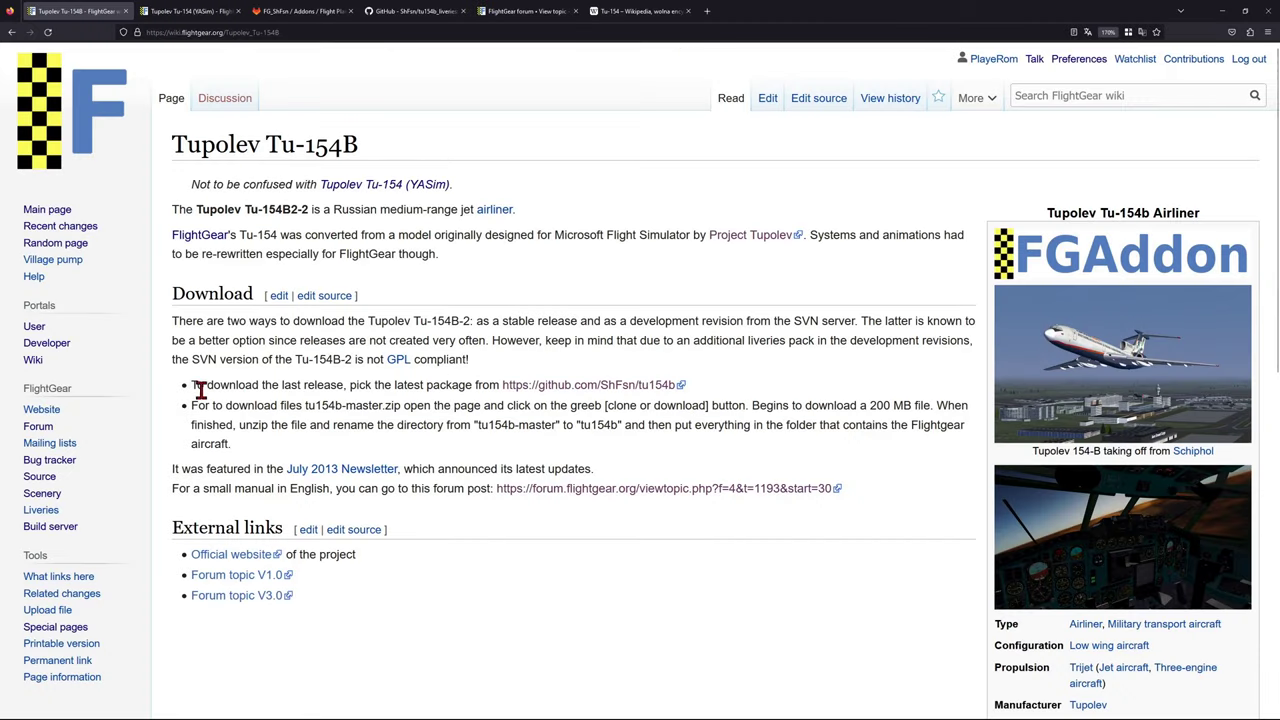
pyautogui.moveTo(200, 388); pyautogui.dragTo(718, 393)
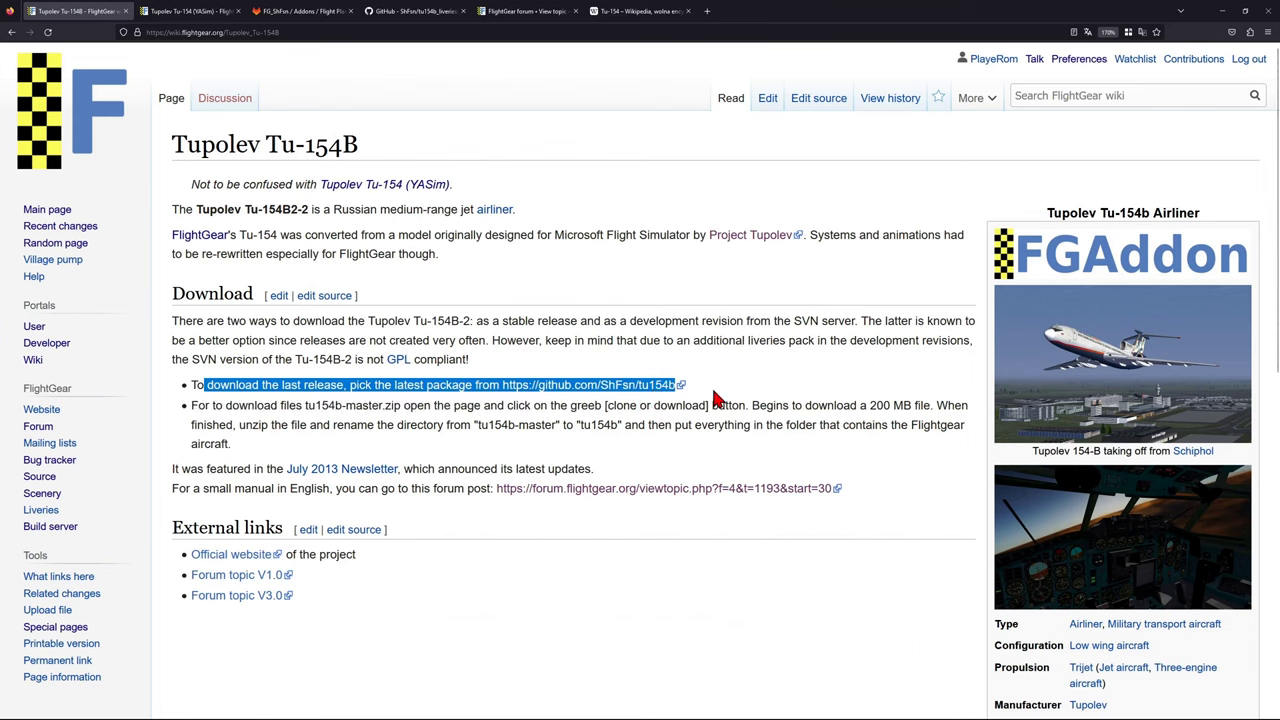
pyautogui.click(518, 396)
pyautogui.middleClick(552, 391)
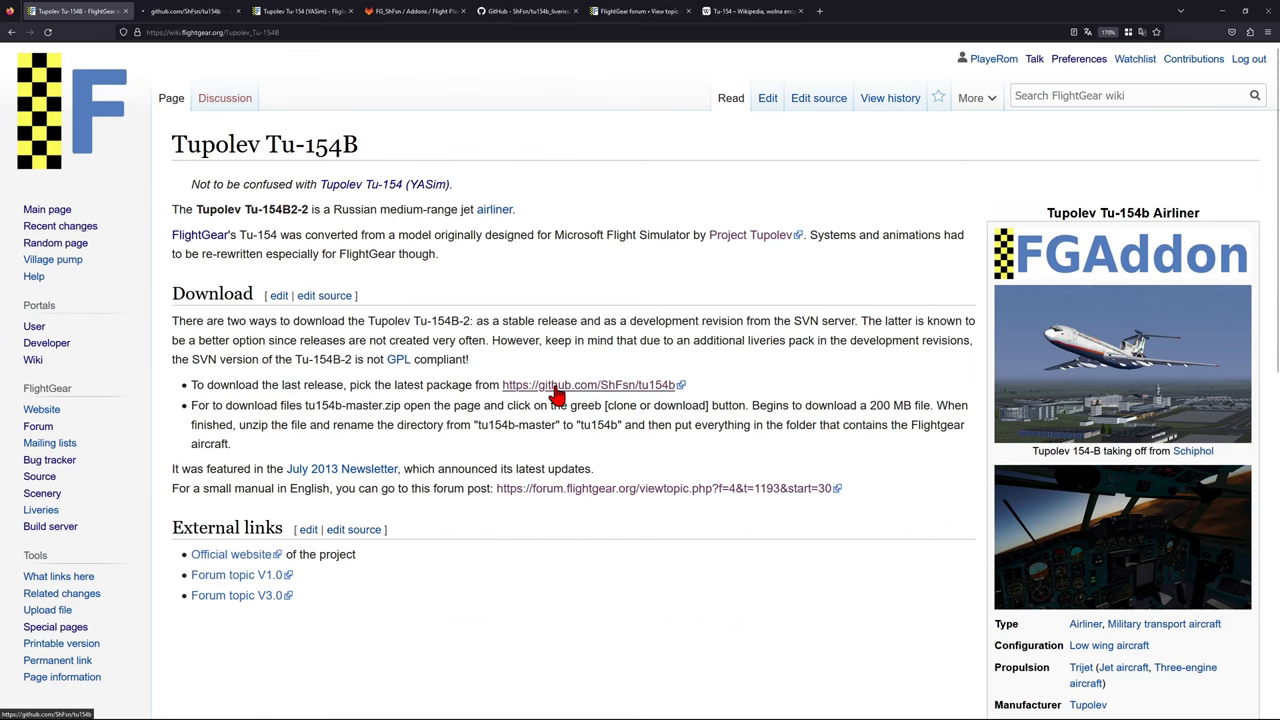
pyautogui.click(184, 11)
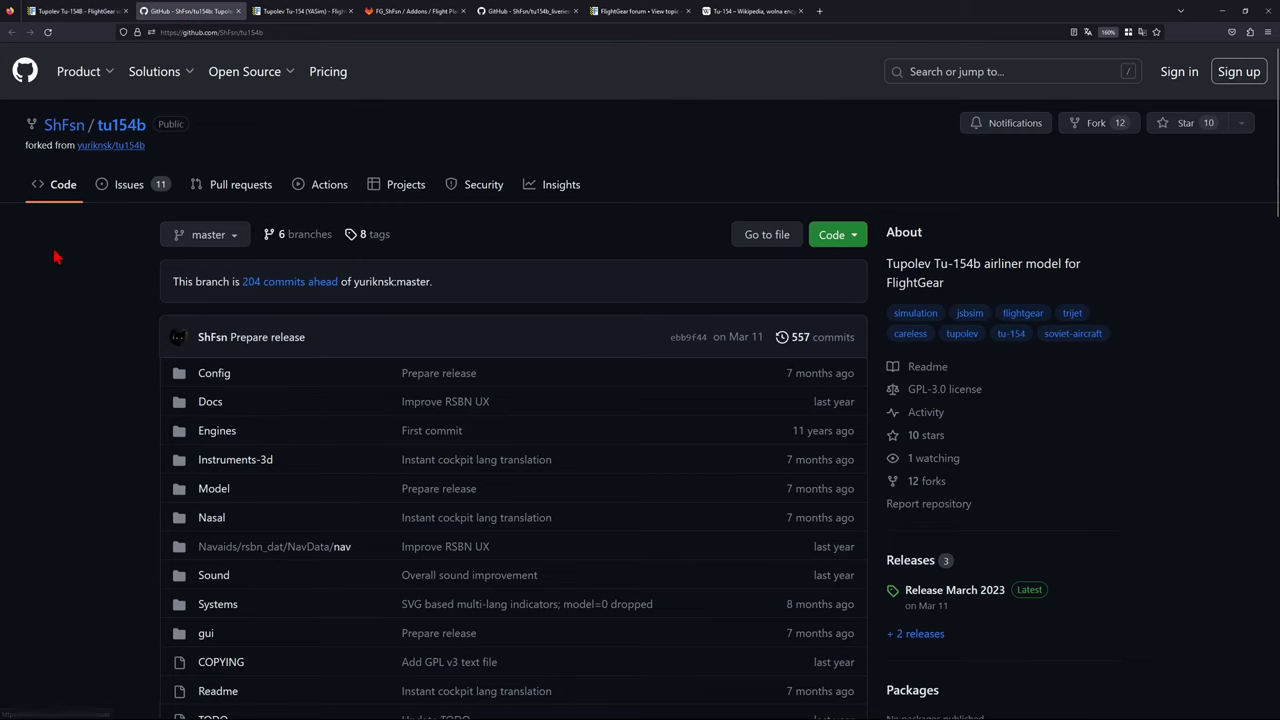
# Open the Release March 2023 page of the tu154b repository and review its release notes and source code assets.
pyautogui.scroll(-2, 314, 363)
pyautogui.scroll(2, 499, 307)
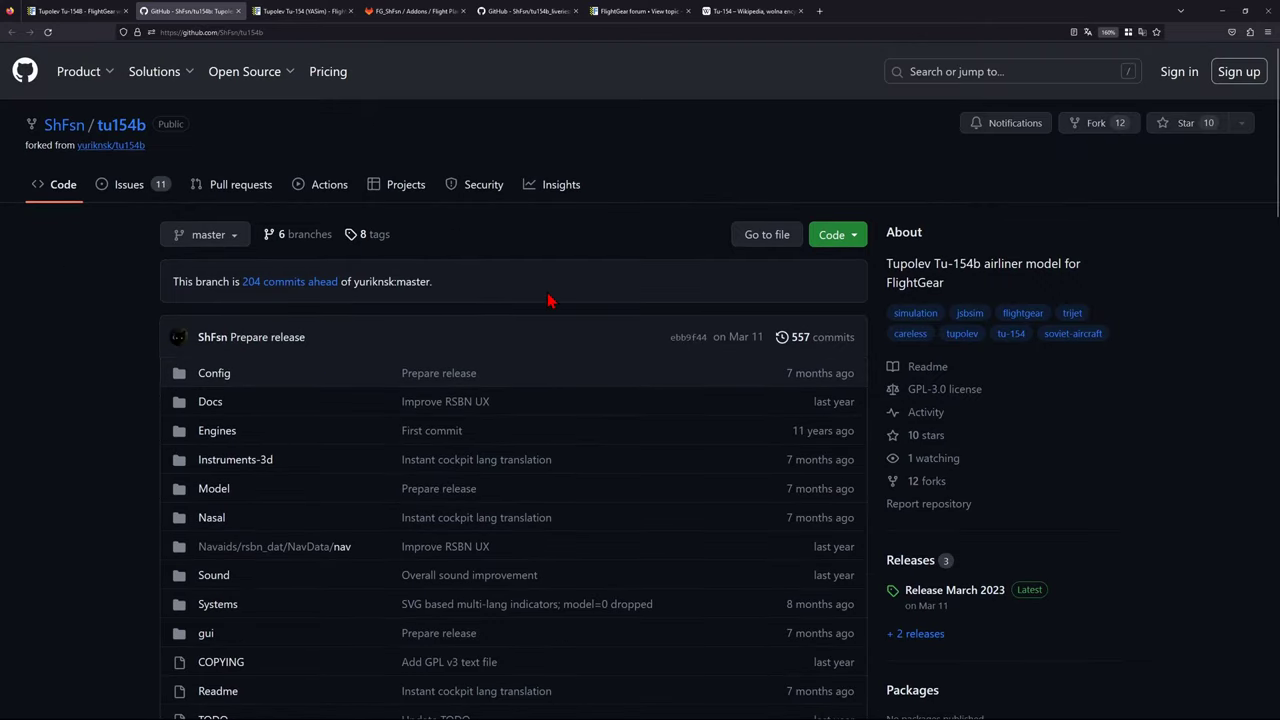
pyautogui.scroll(-3, 552, 305)
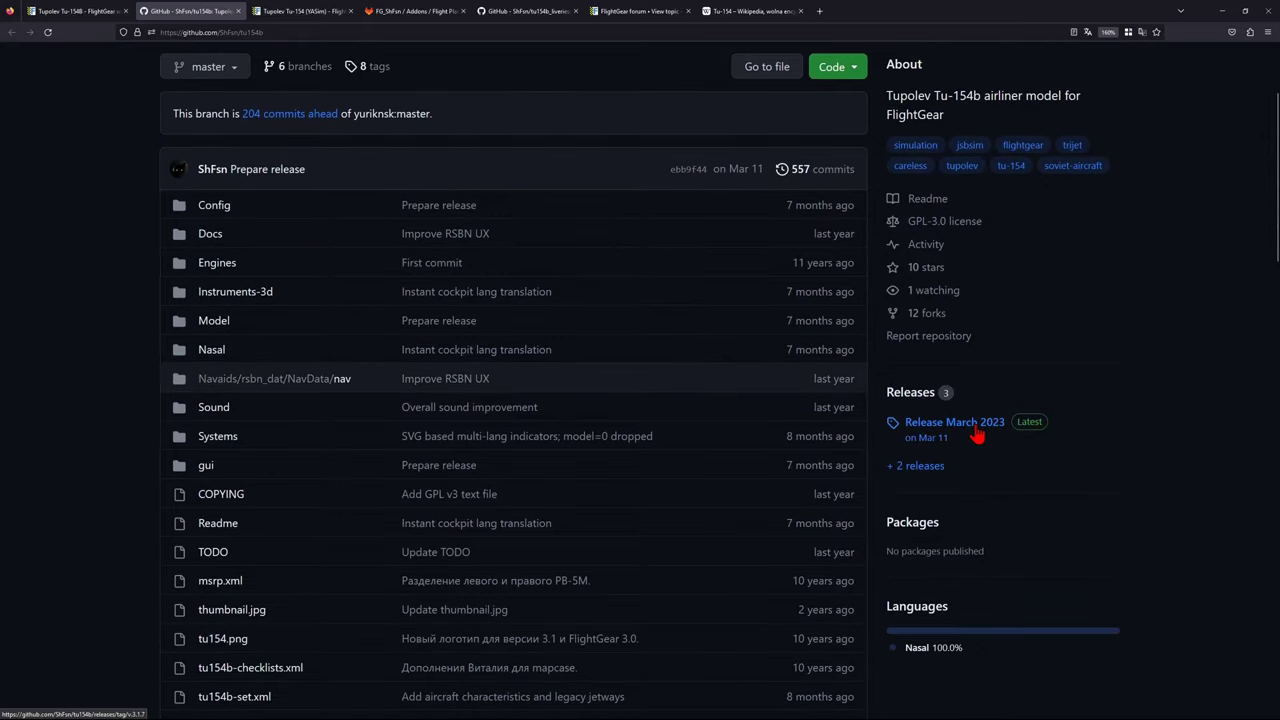
pyautogui.click(980, 428)
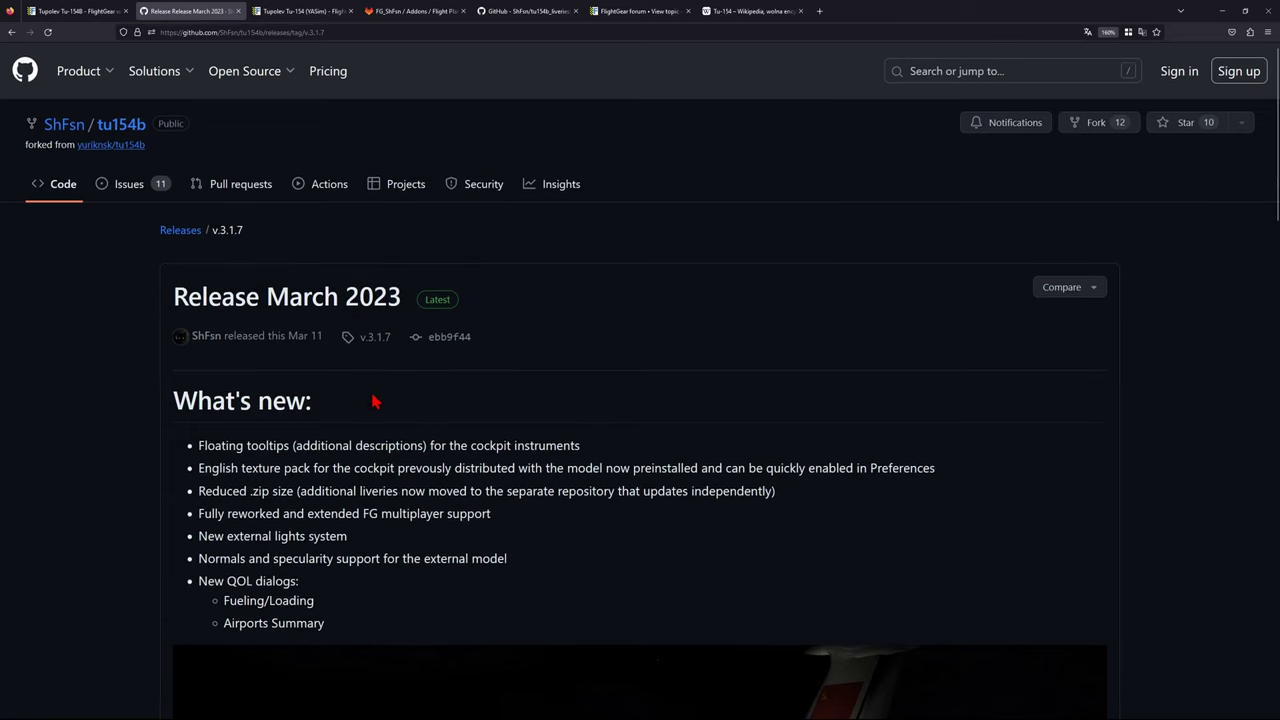
pyautogui.scroll(-3, 371, 323)
pyautogui.scroll(-15, 368, 395)
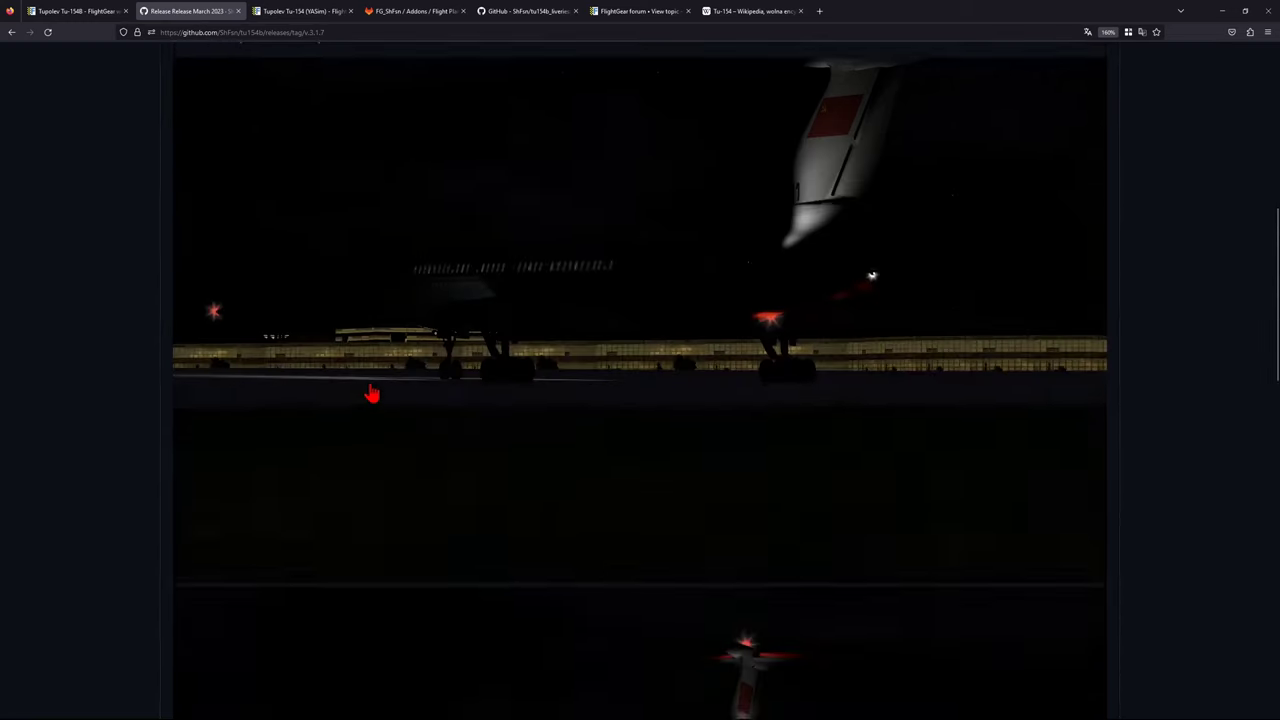
pyautogui.scroll(-4, 368, 395)
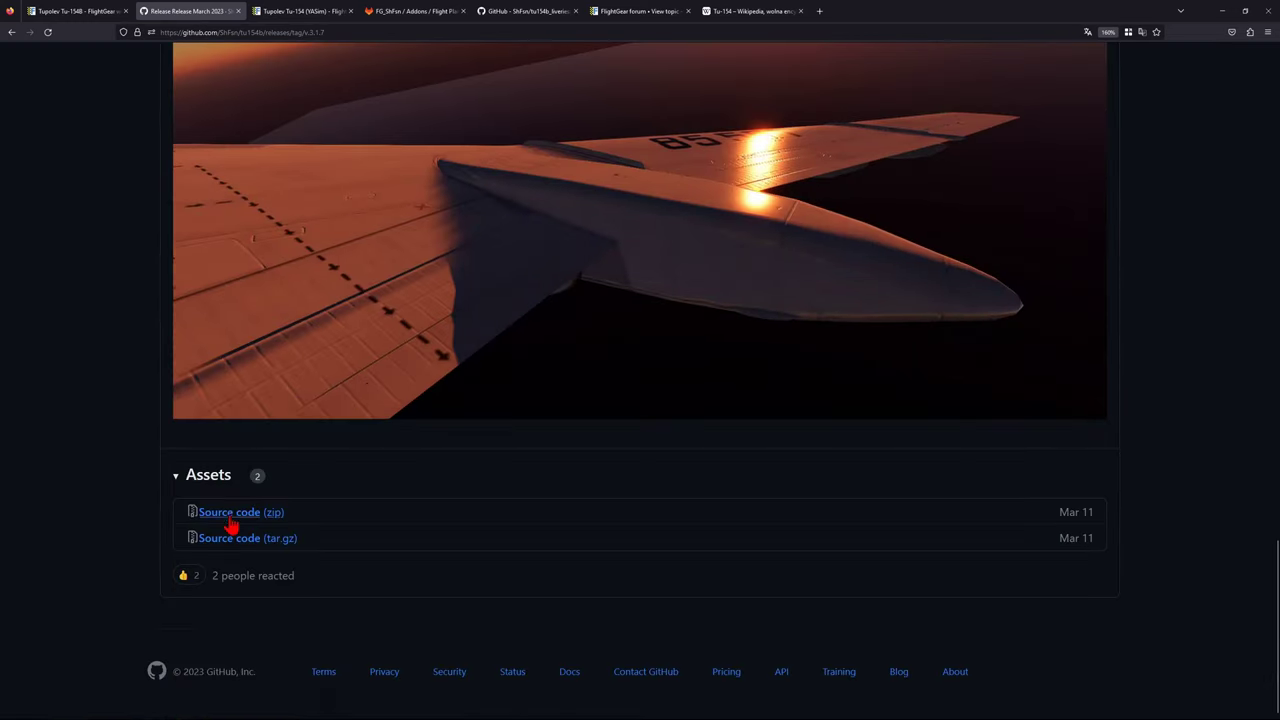
pyautogui.scroll(20, 368, 400)
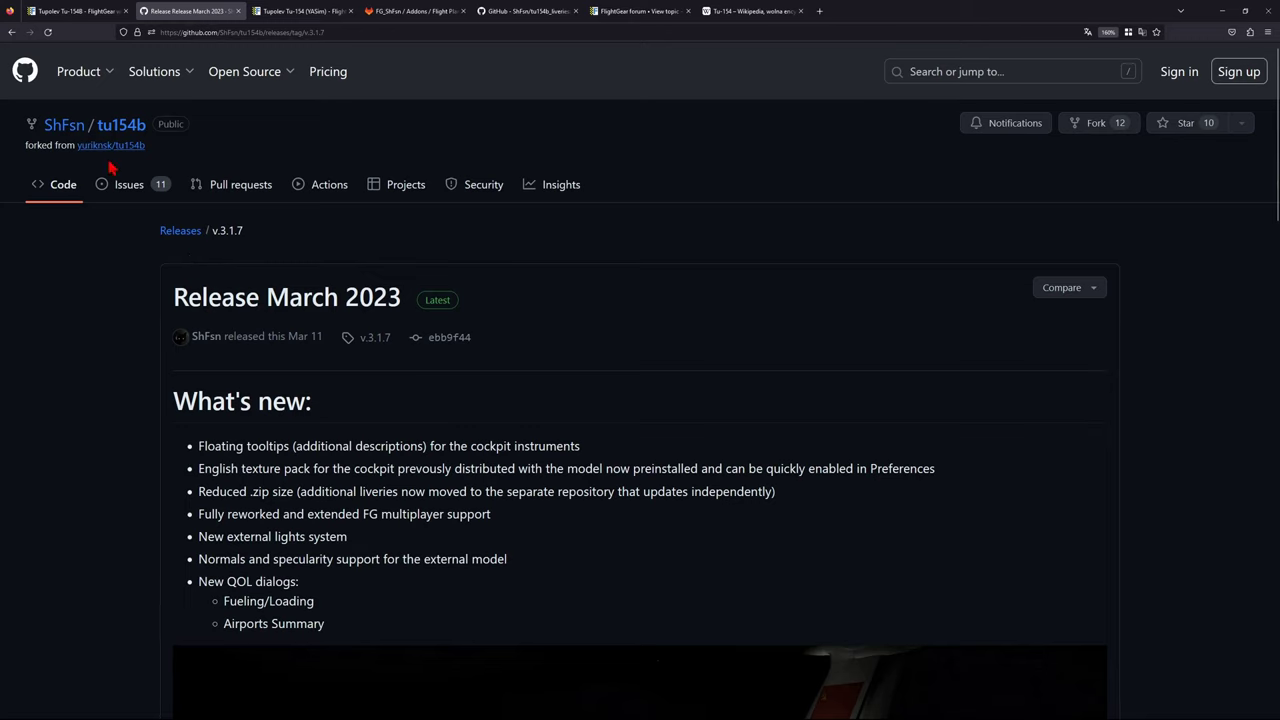
# Return to the repository's code page, switch from master to the development branch and open its commit history.
pyautogui.click(69, 199)
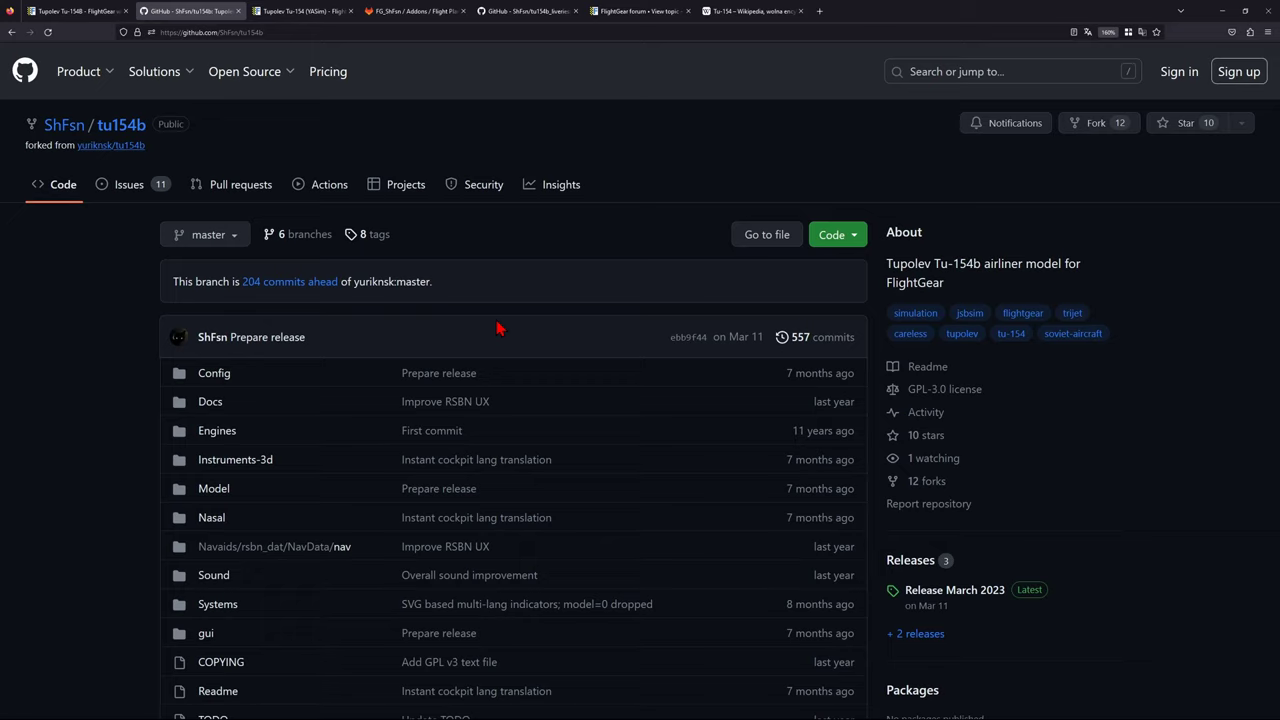
pyautogui.click(219, 245)
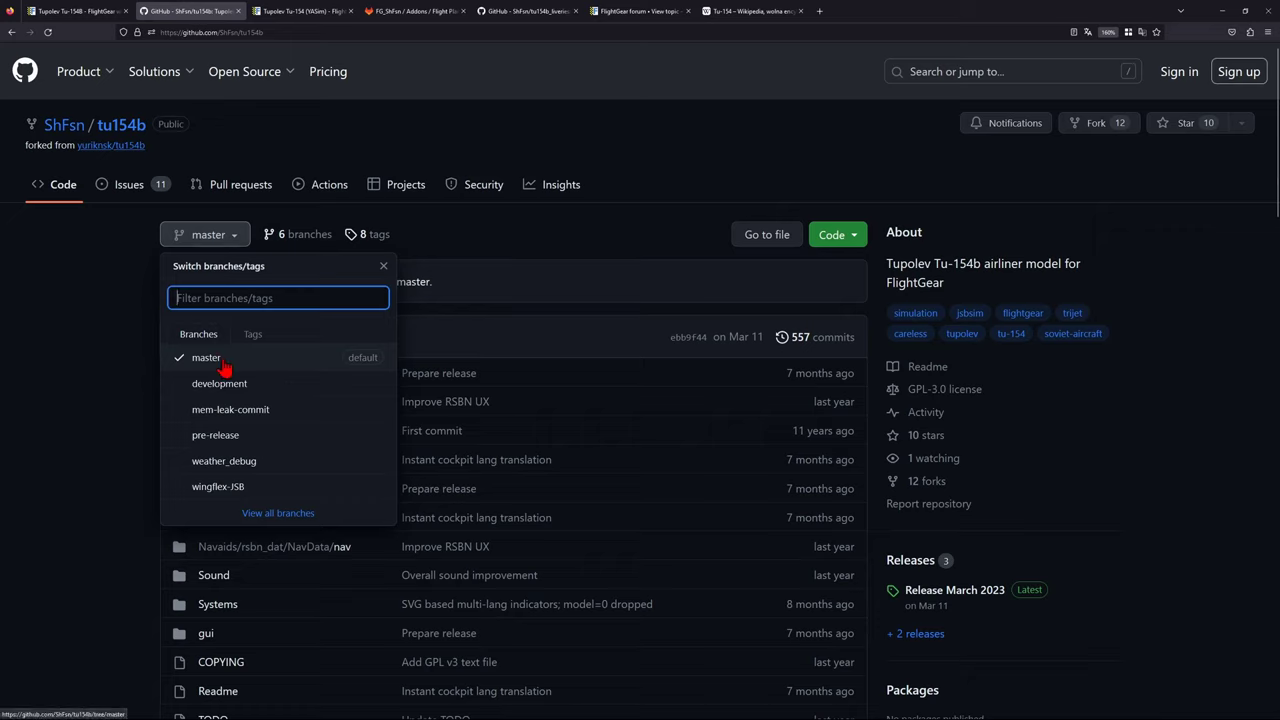
pyautogui.click(193, 386)
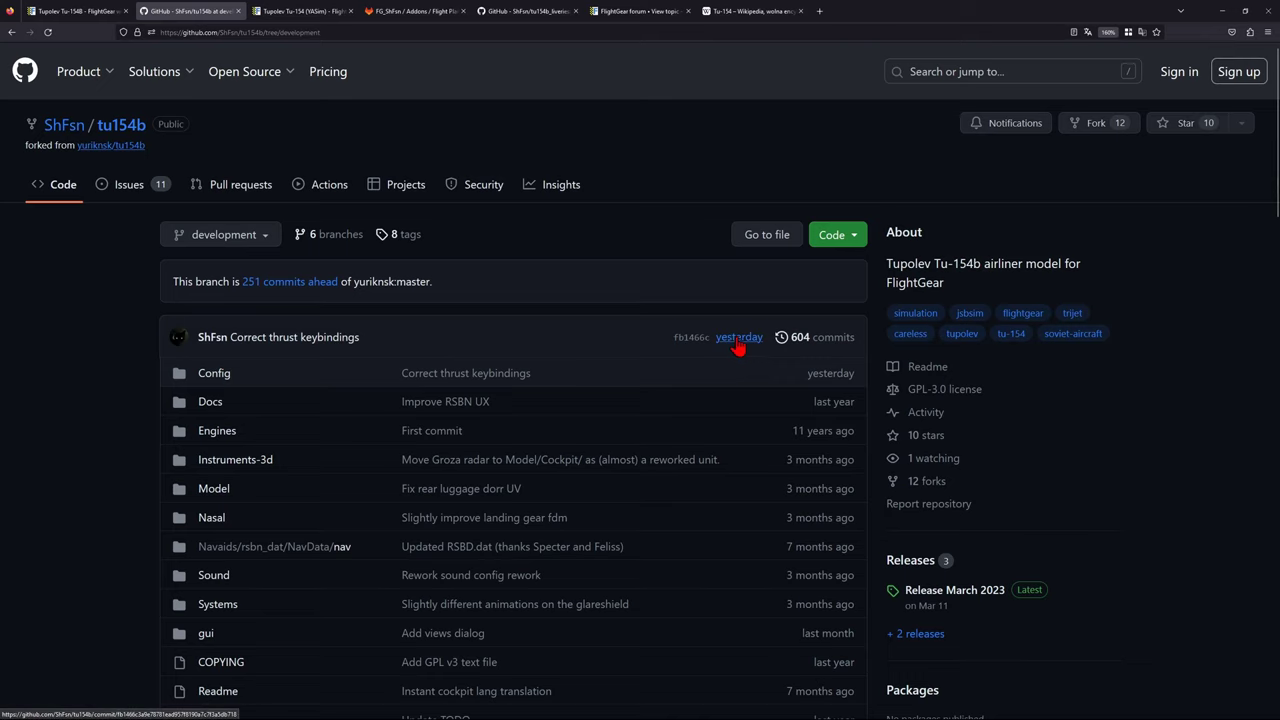
pyautogui.click(812, 340)
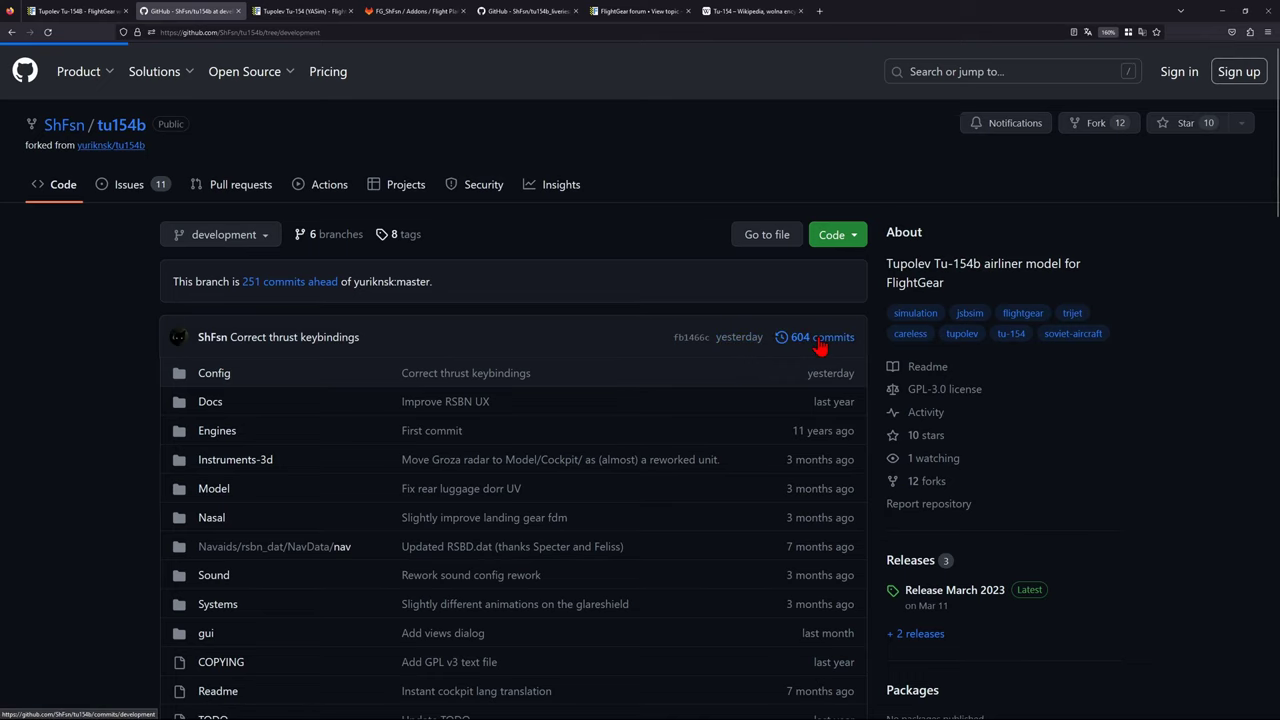
# Review the development branch's commit history from the October 2023 entries back to those of mid-July.
pyautogui.scroll(-3, 529, 342)
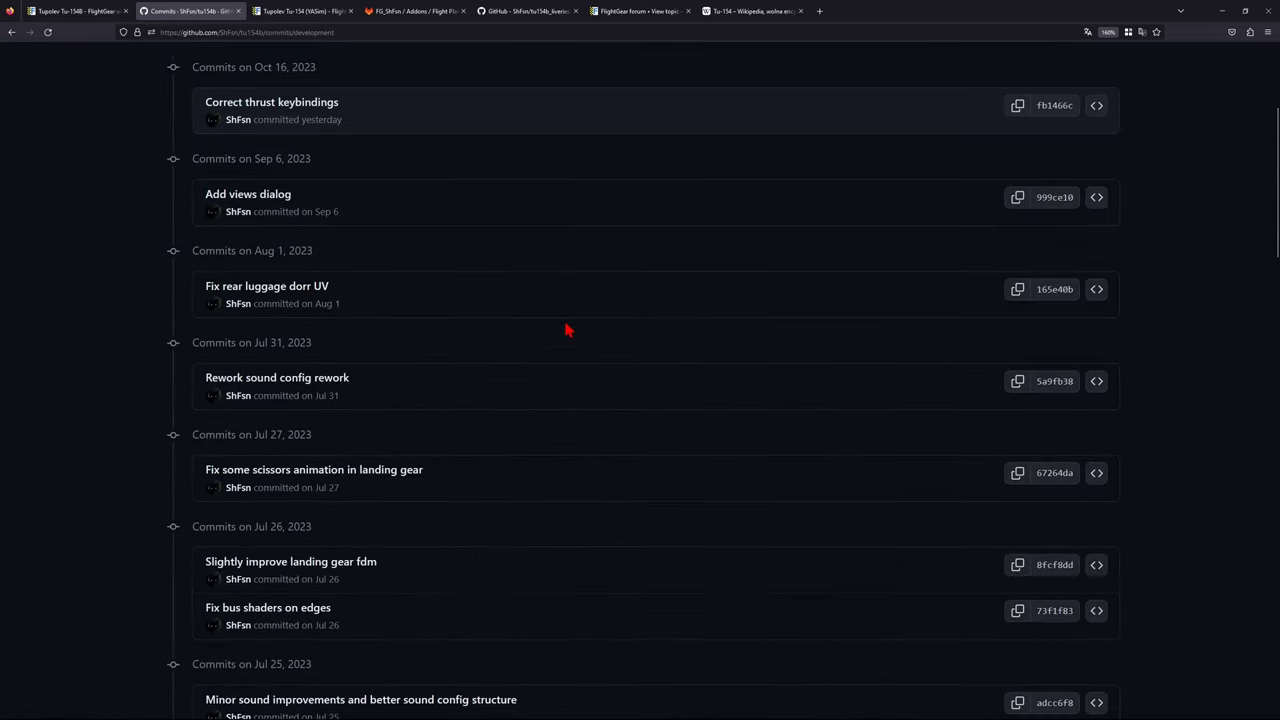
pyautogui.scroll(-6, 570, 333)
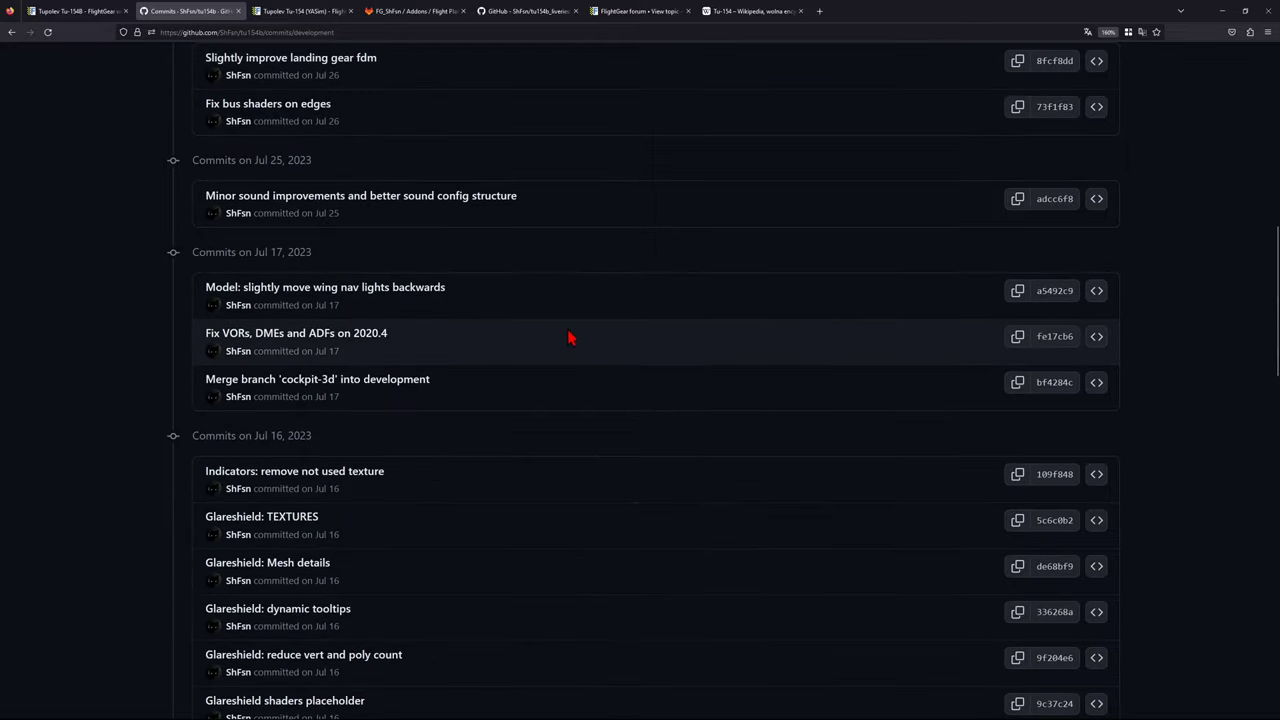
pyautogui.scroll(-1, 557, 340)
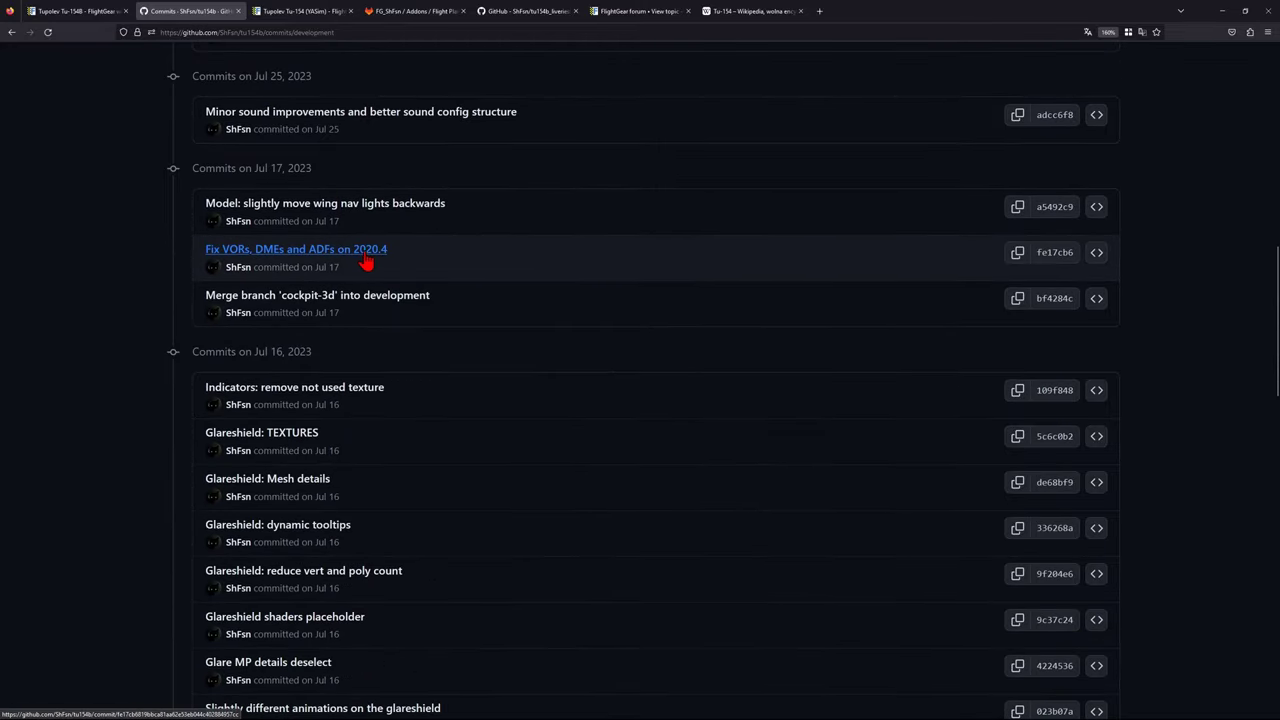
pyautogui.scroll(-5, 337, 370)
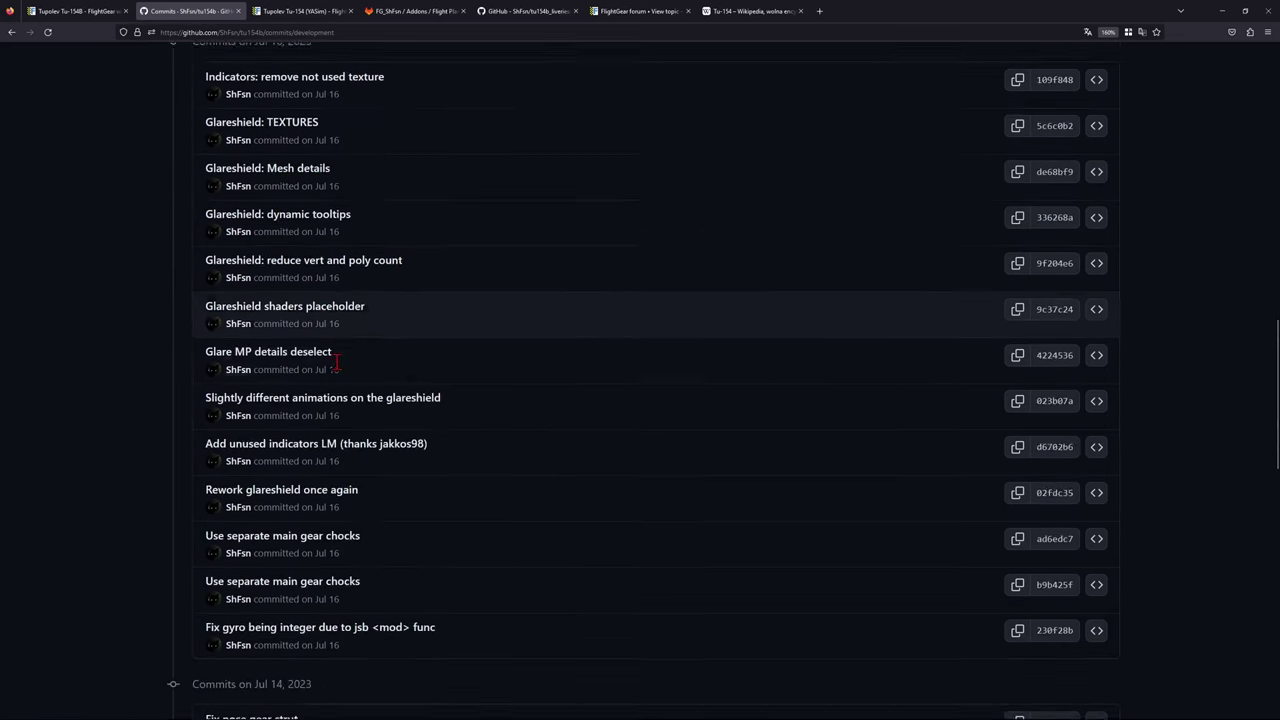
pyautogui.scroll(5, 400, 354)
pyautogui.scroll(8, 398, 355)
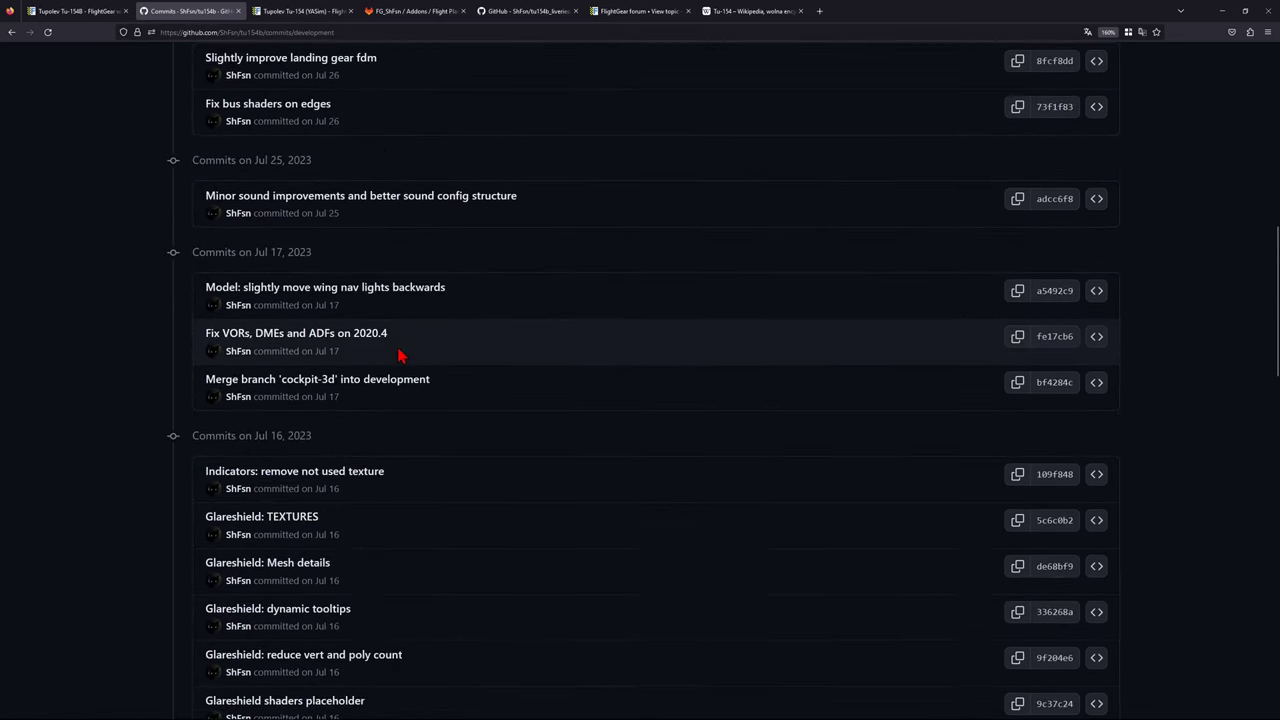
pyautogui.scroll(1, 398, 355)
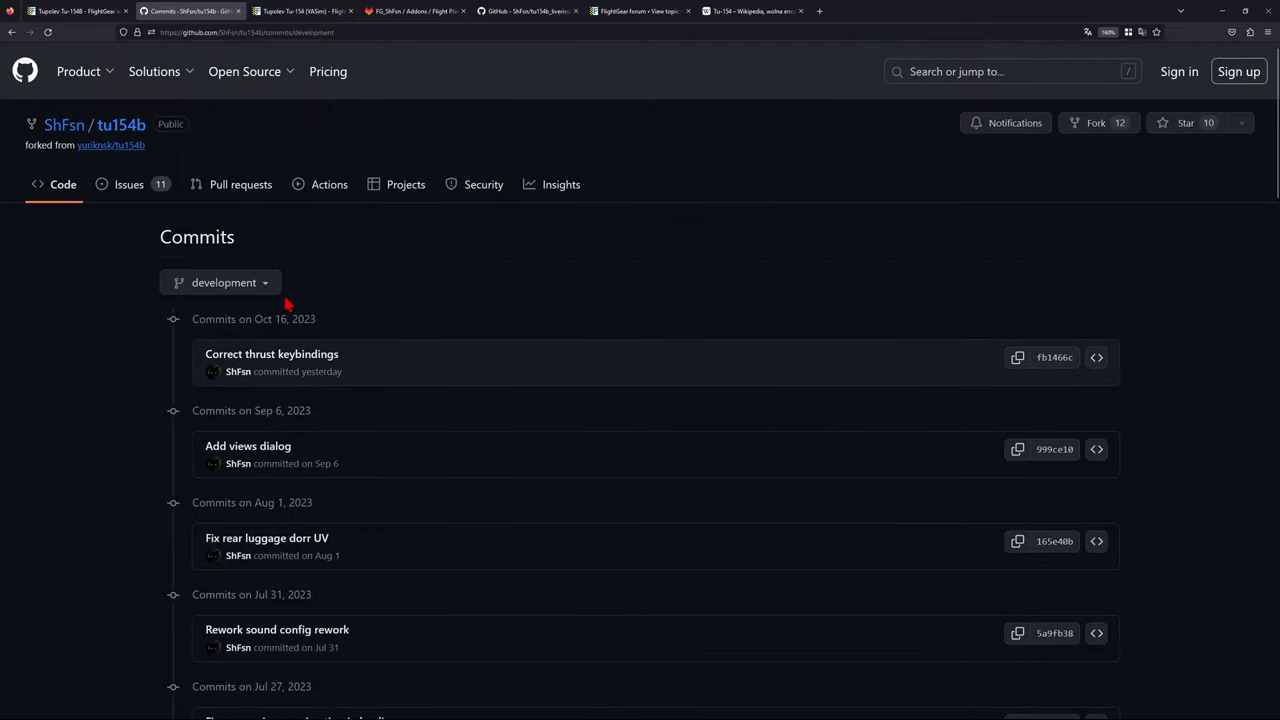
# Check the available branches, return to the tu154b code page and keep the development branch selected.
pyautogui.click(232, 288)
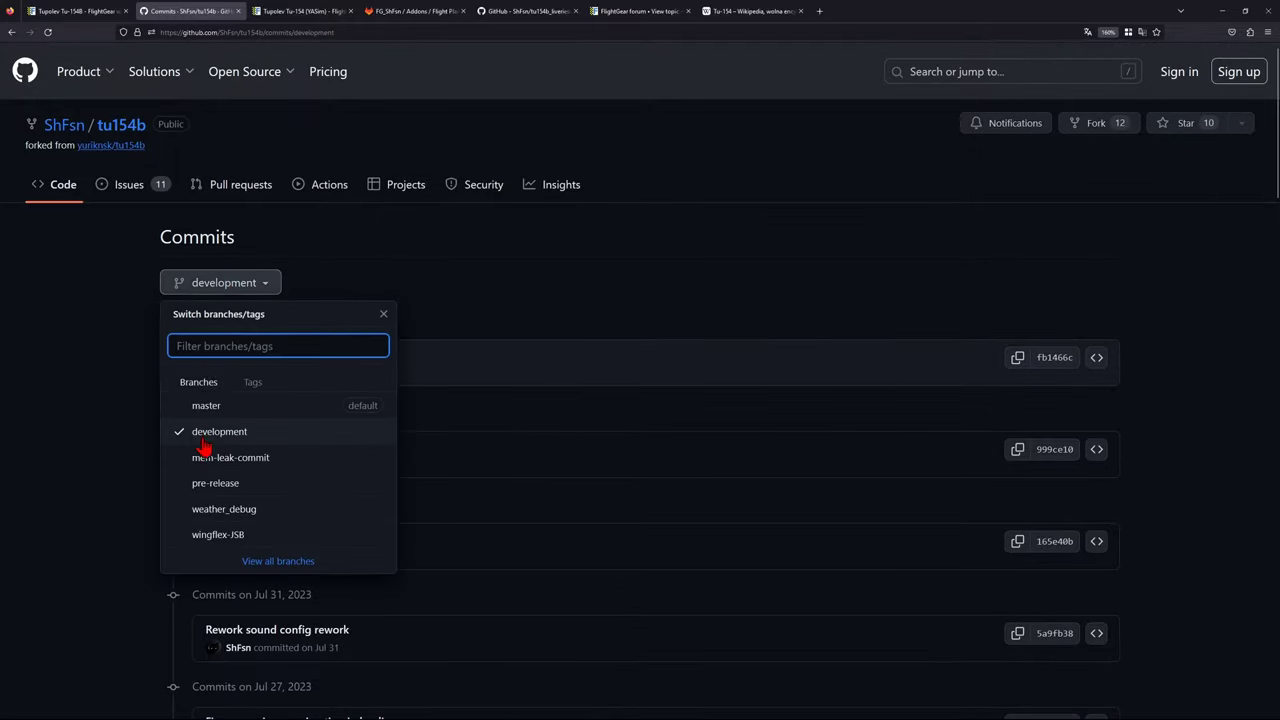
pyautogui.click(121, 303)
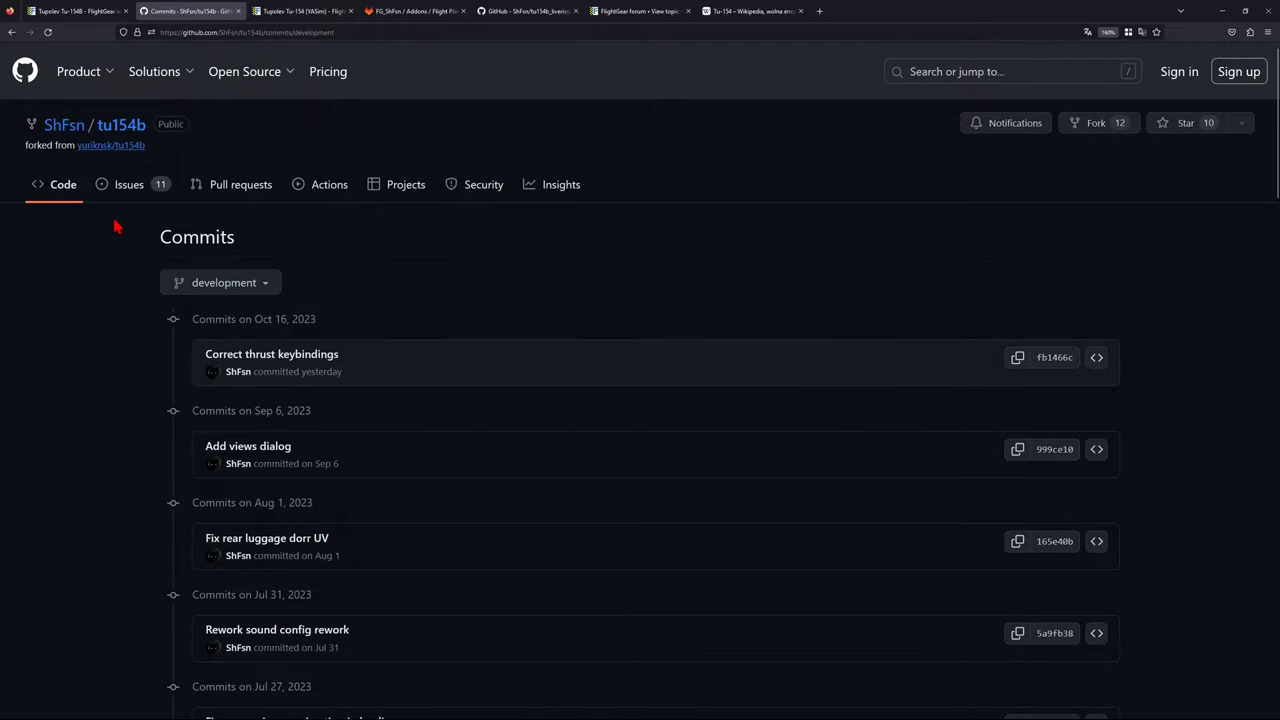
pyautogui.click(62, 196)
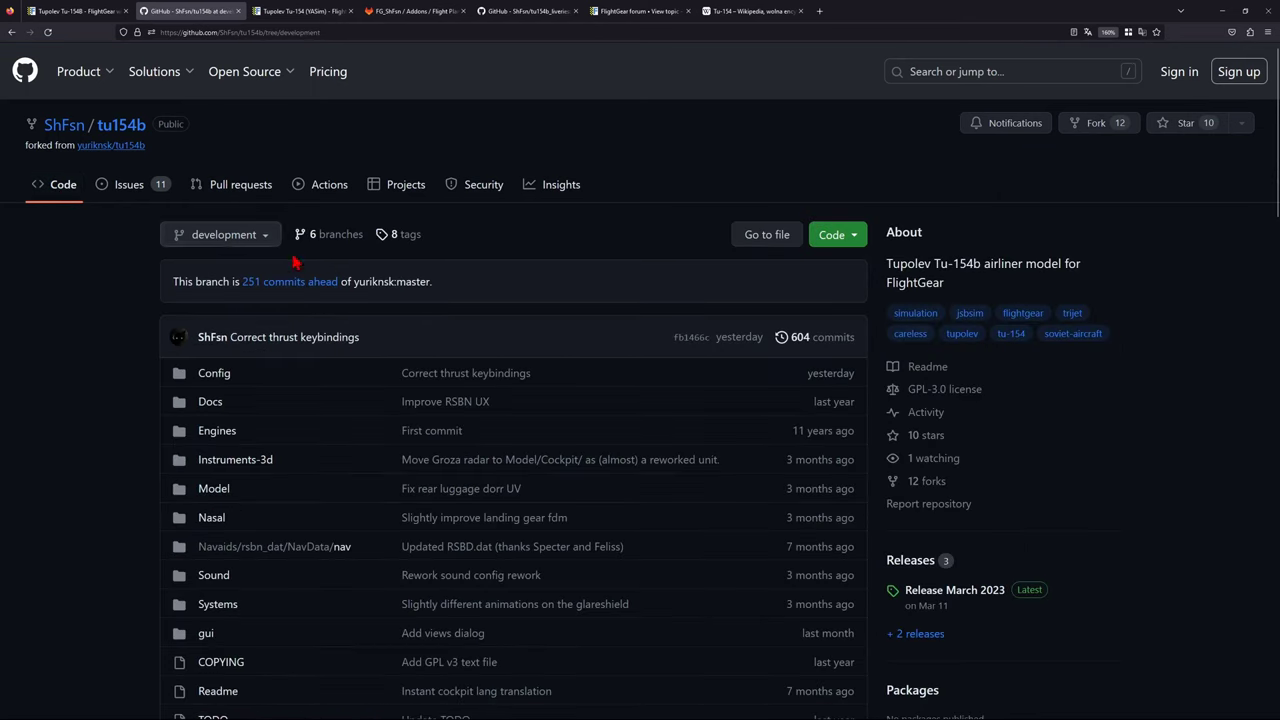
pyautogui.click(233, 245)
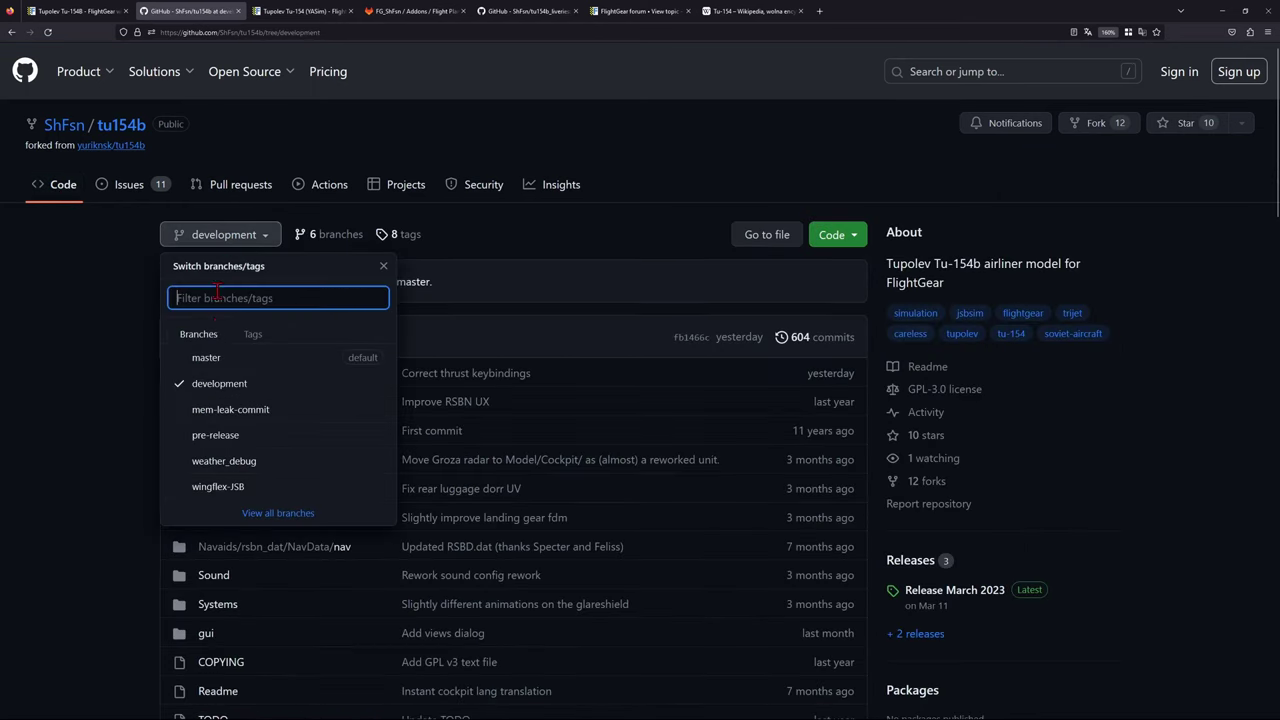
pyautogui.click(205, 383)
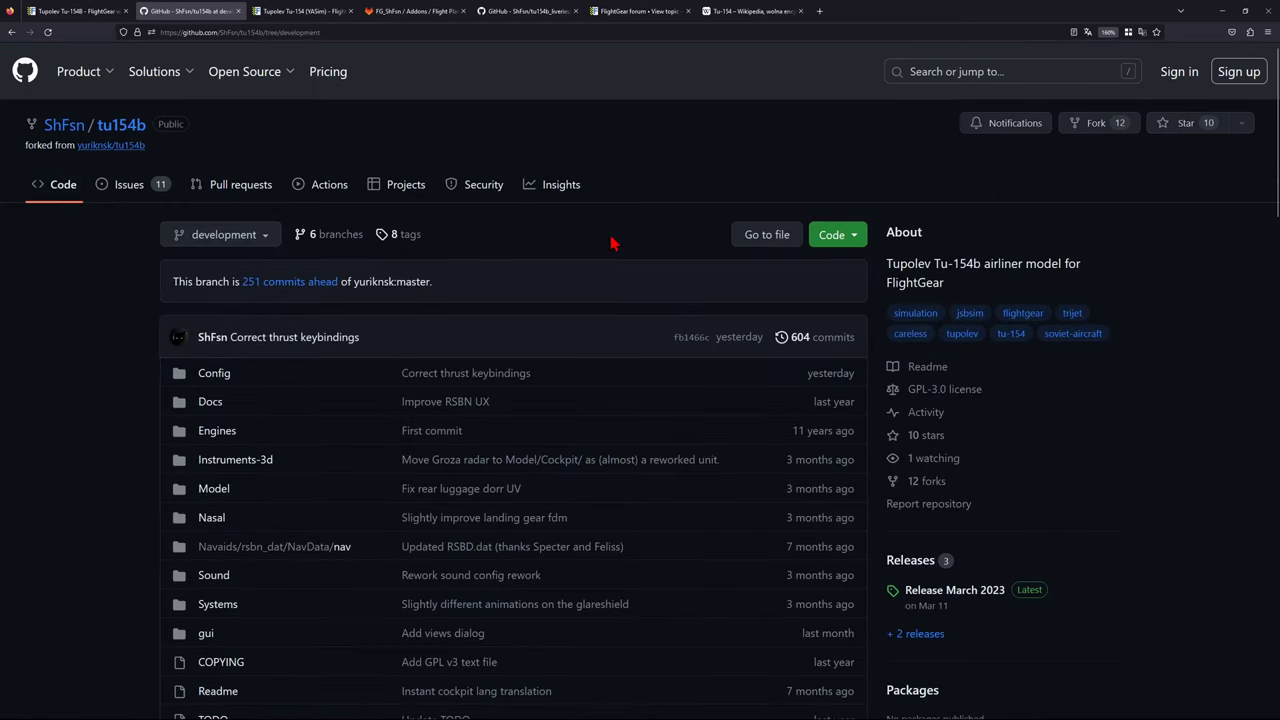
# Download the tu154b development branch as a ZIP archive.
pyautogui.click(840, 241)
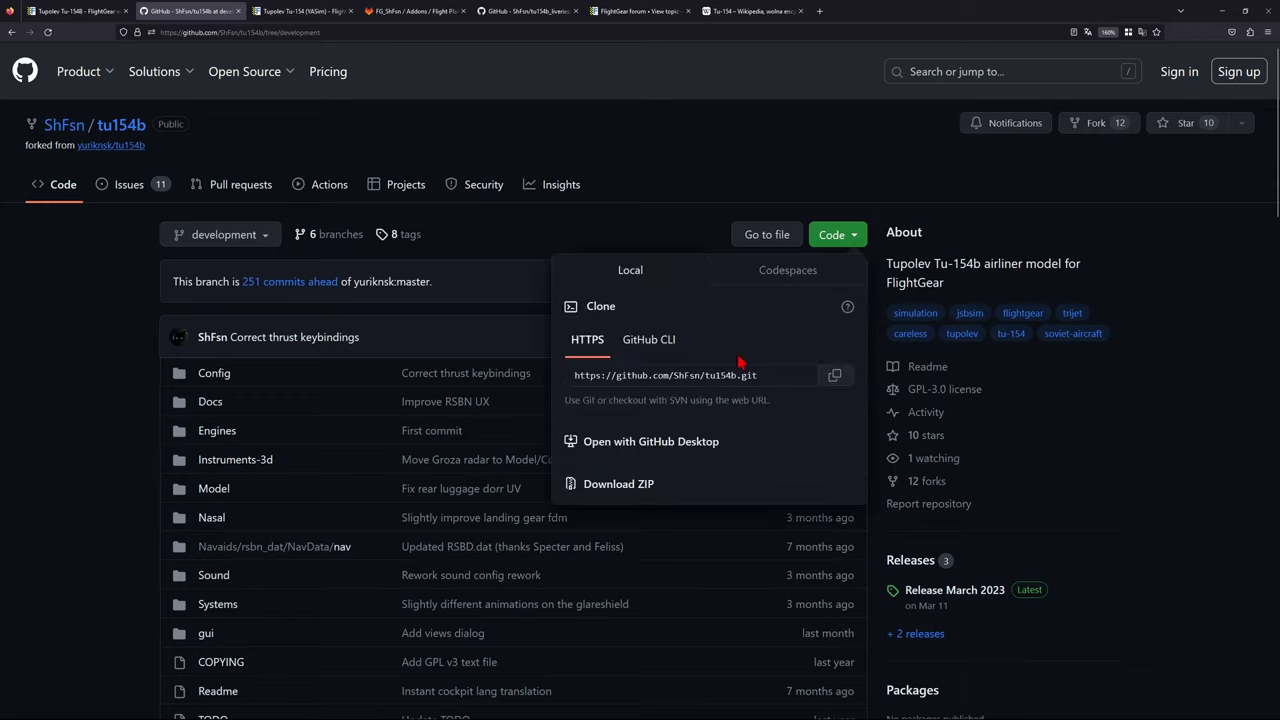
pyautogui.click(615, 486)
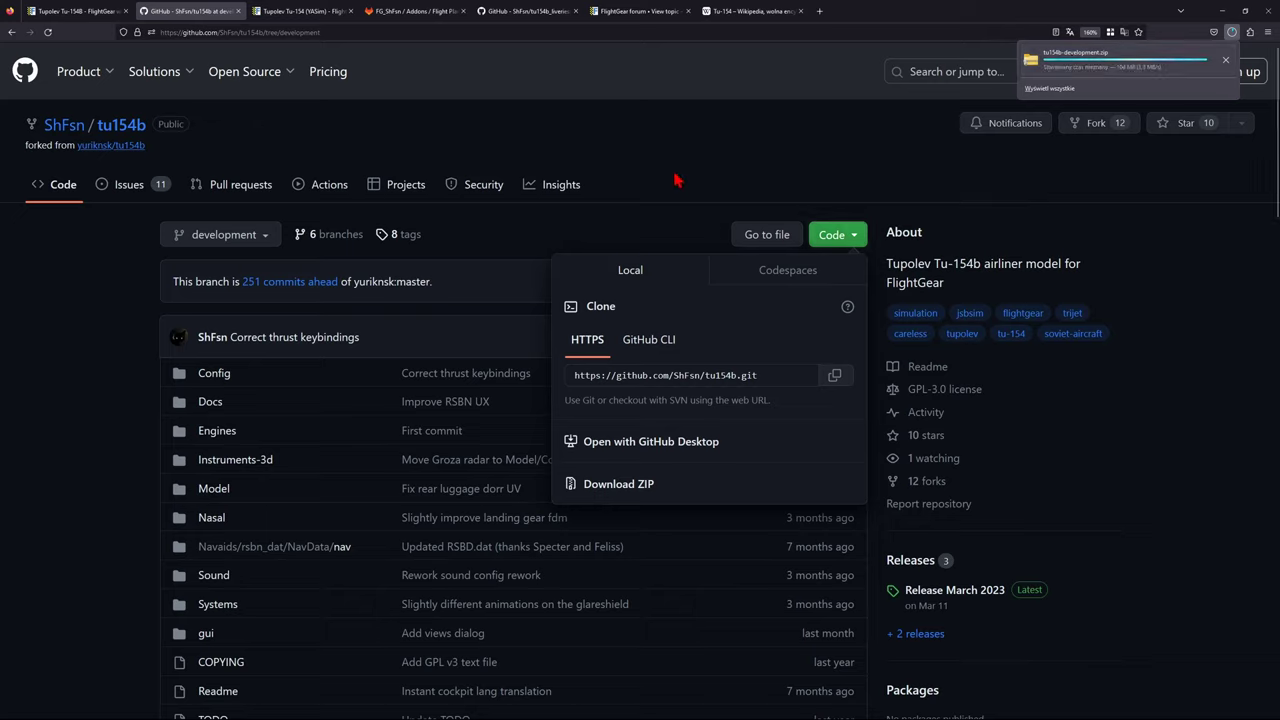
pyautogui.click(705, 190)
# Copy the tu154b repository's HTTPS clone address and look over its branch list again.
pyautogui.click(836, 234)
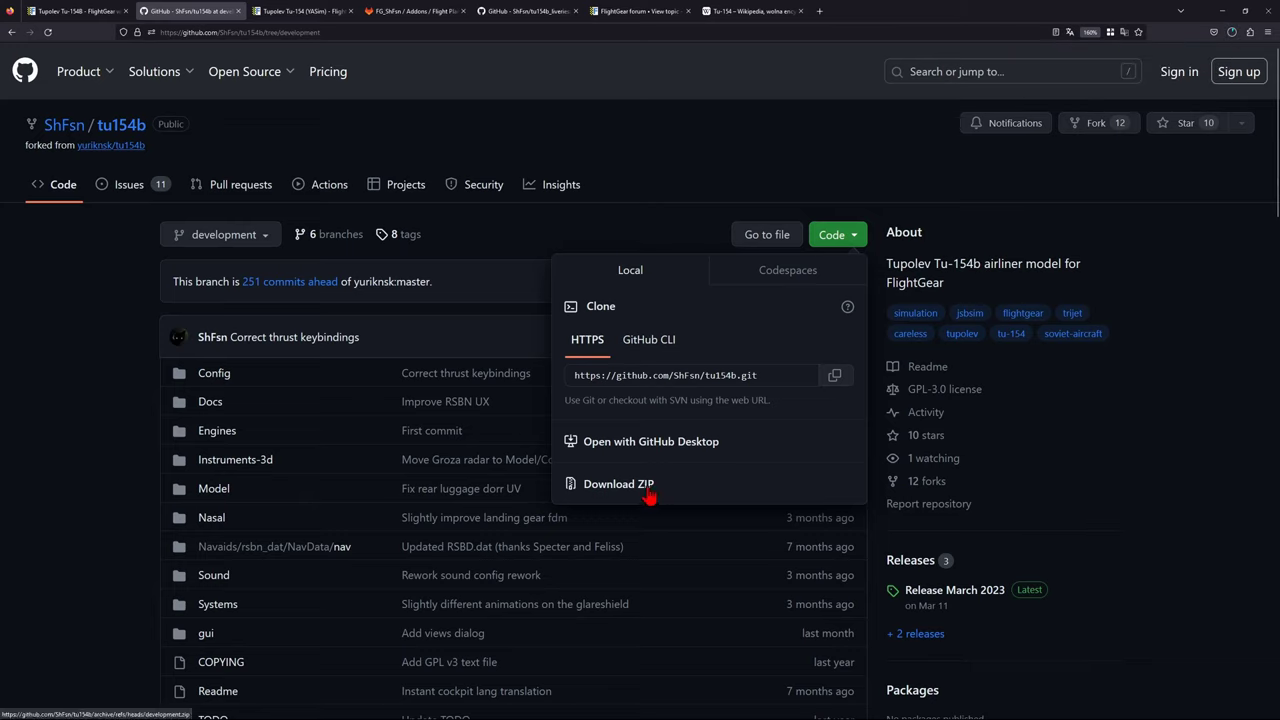
pyautogui.click(845, 380)
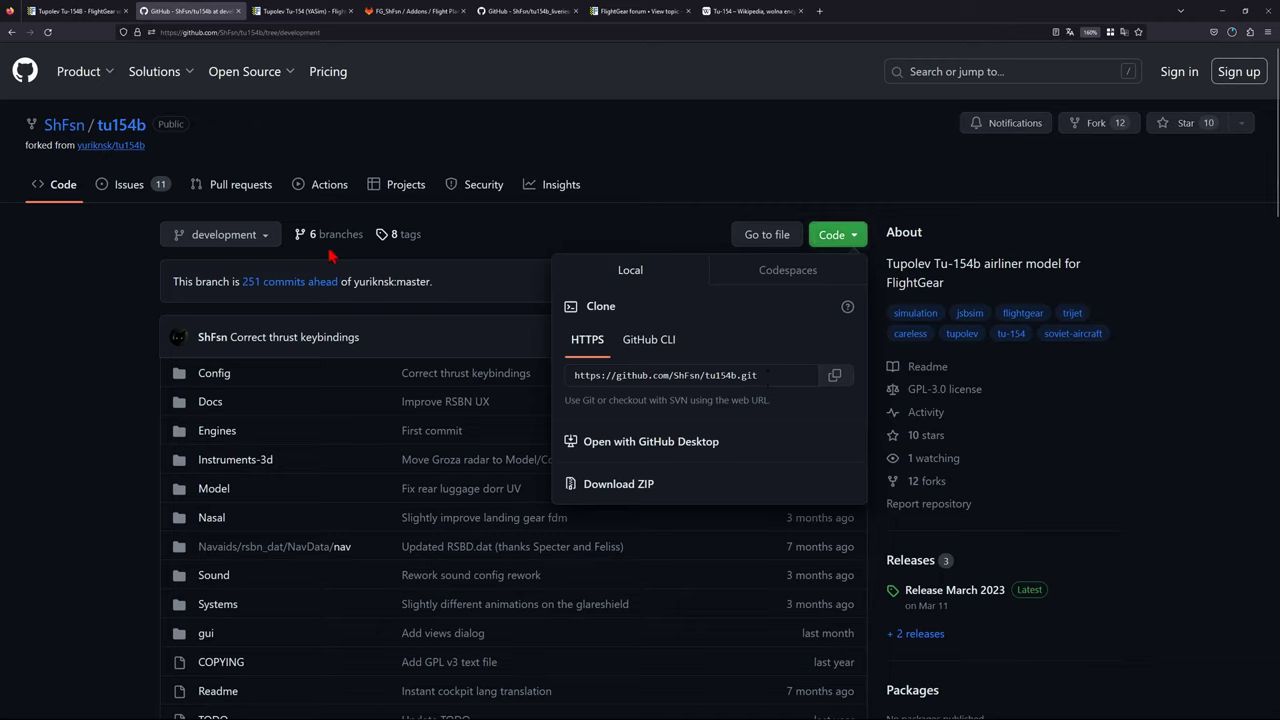
pyautogui.click(222, 234)
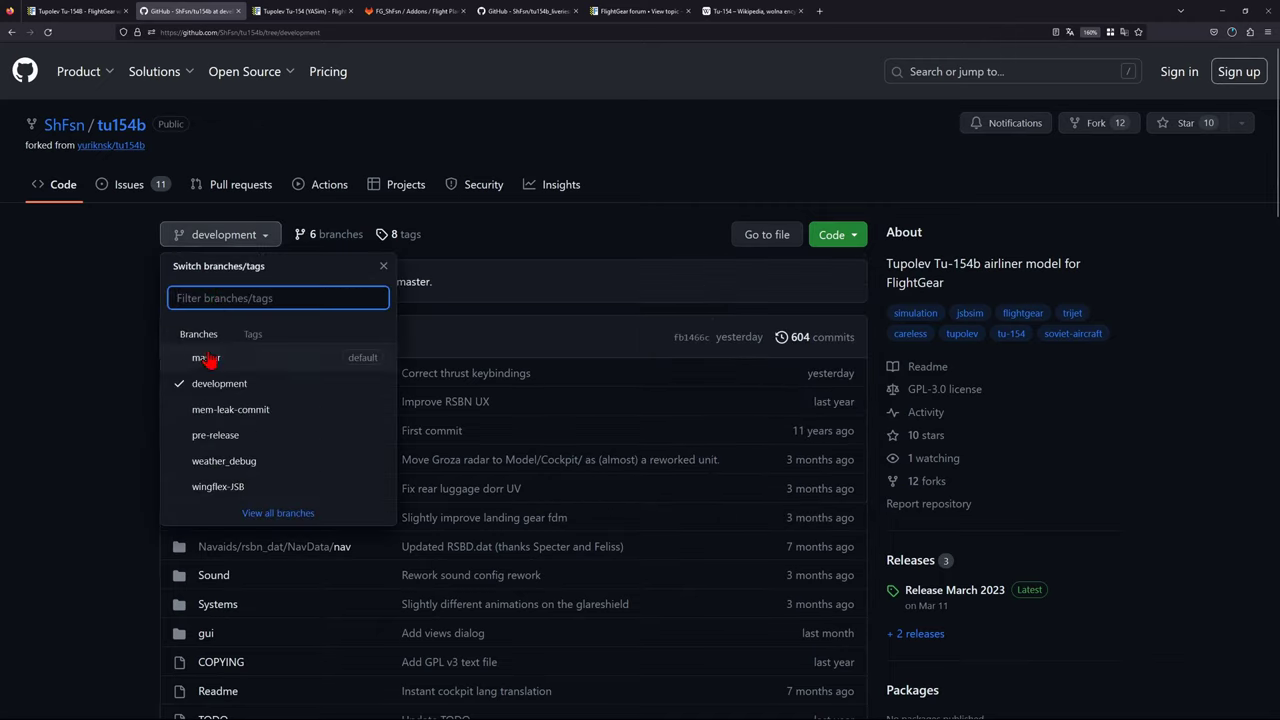
pyautogui.click(470, 230)
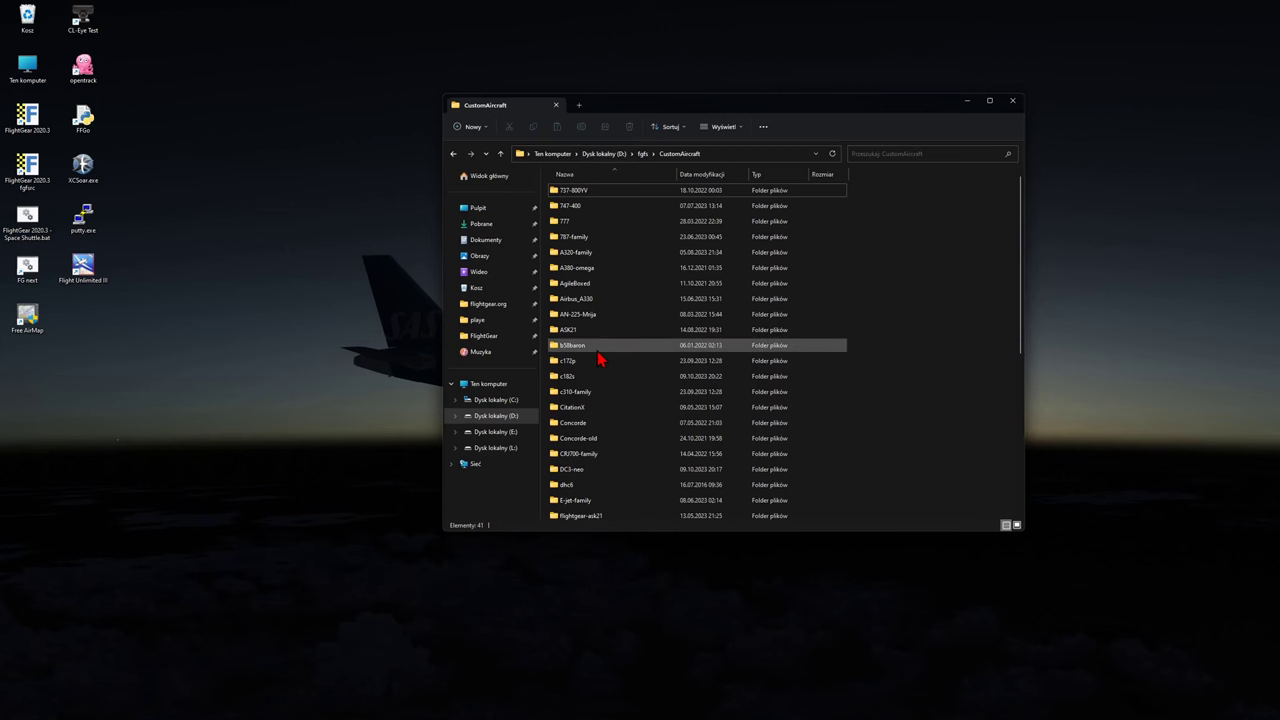
pyautogui.rightClick(941, 317)
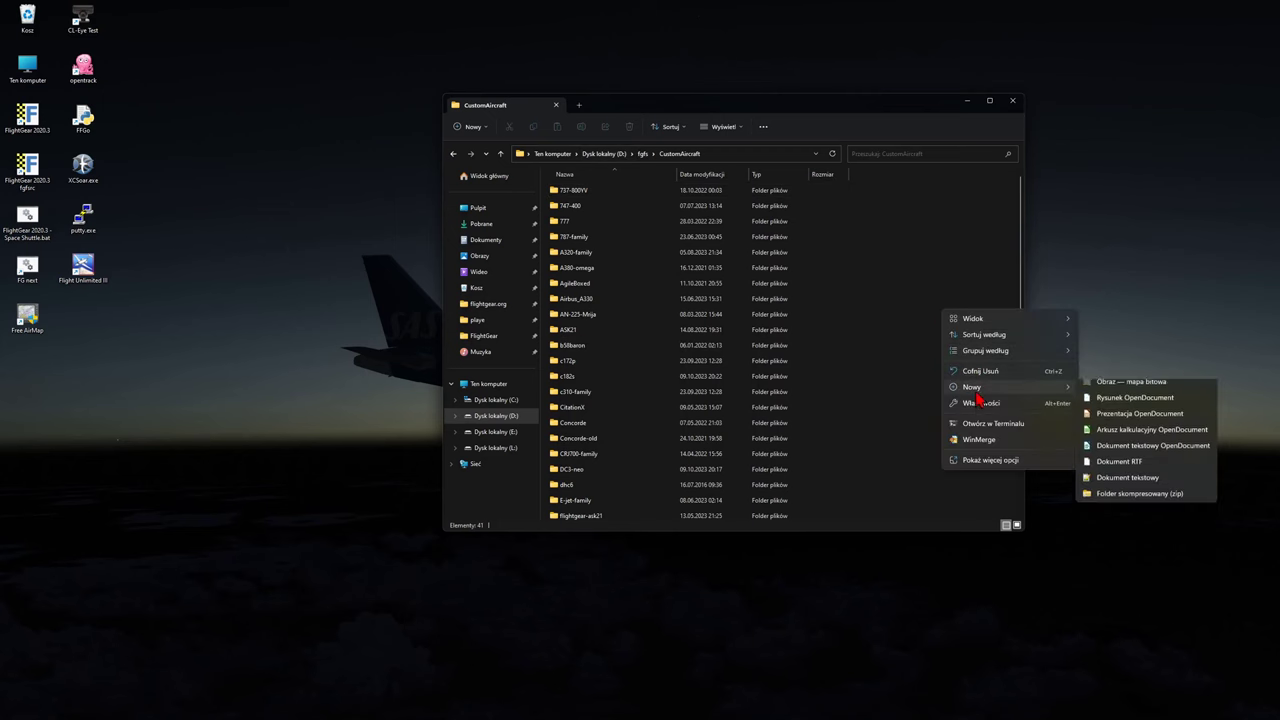
pyautogui.click(976, 424)
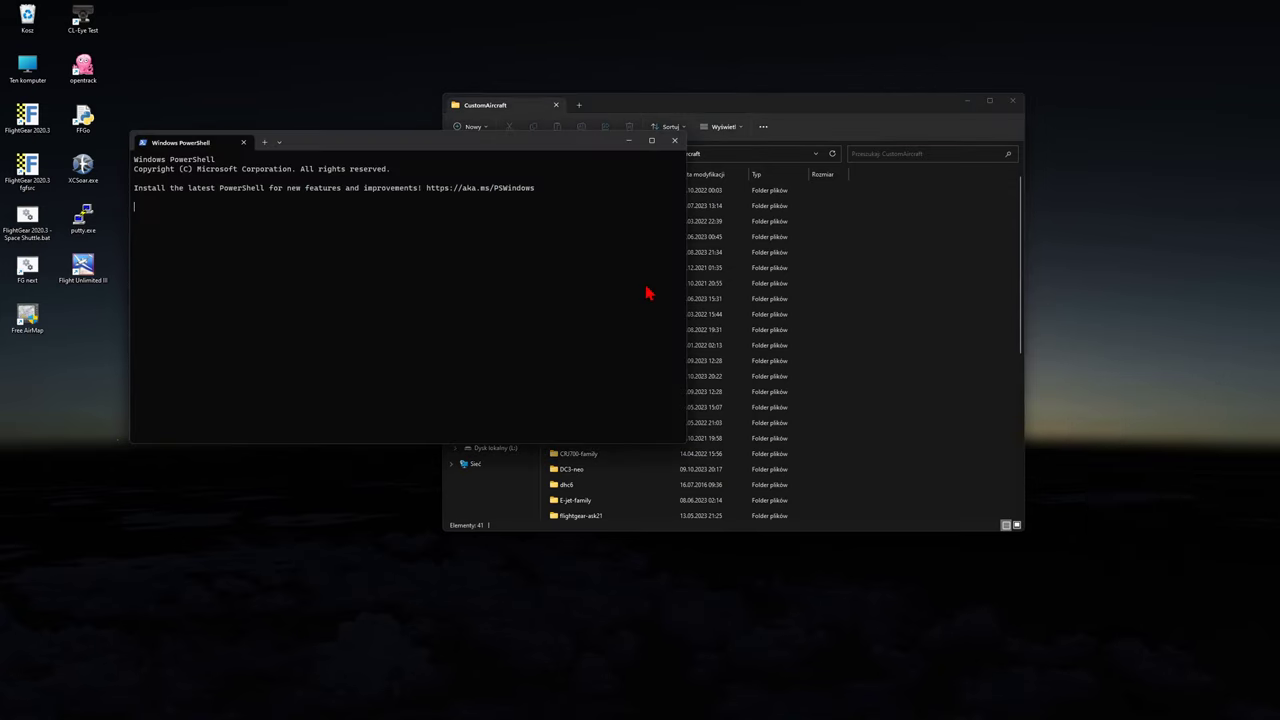
pyautogui.keyDown('ctrl'); pyautogui.scroll(10, 601, 306); pyautogui.keyUp('ctrl')
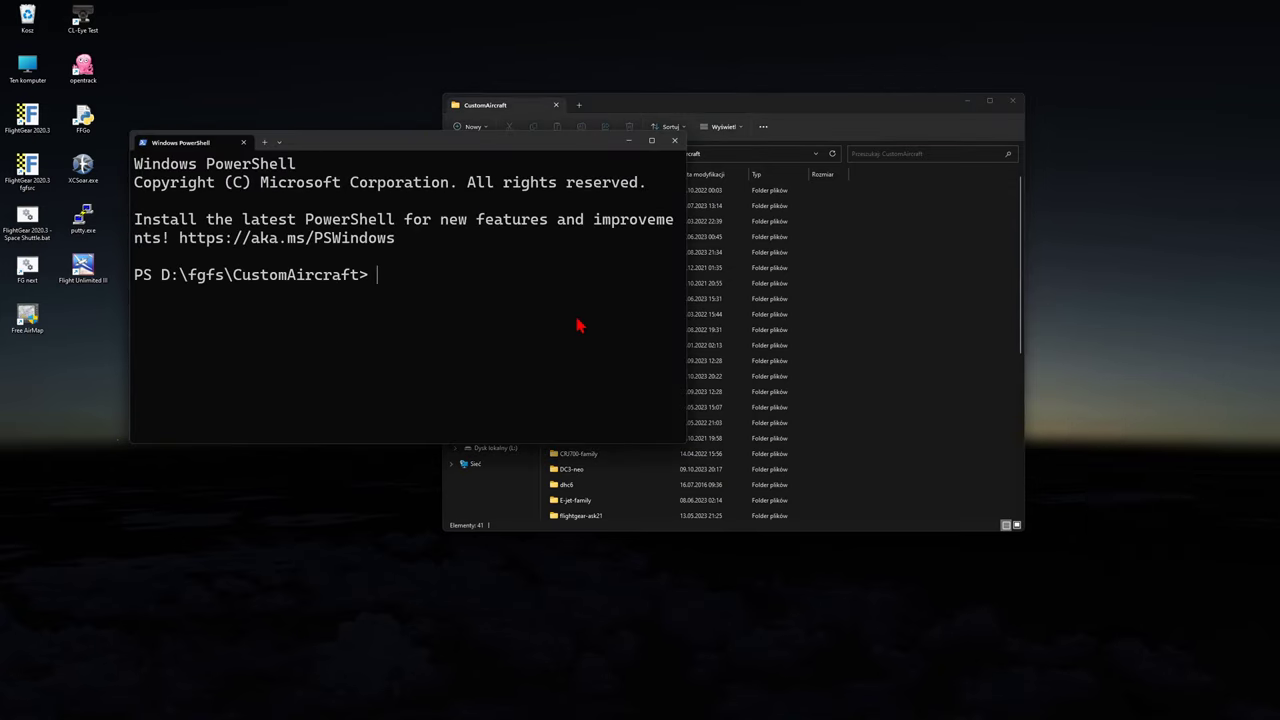
pyautogui.write('git clone')
pyautogui.hotkey('ctrl', 'v')
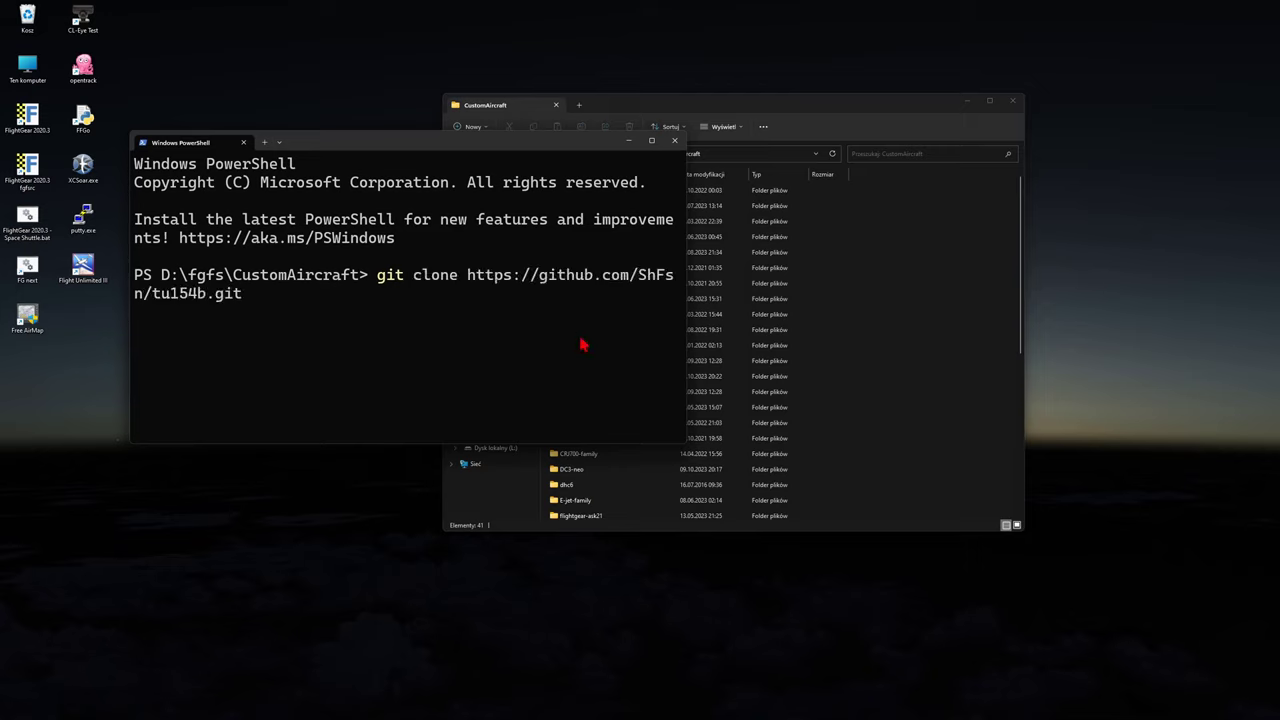
pyautogui.press('Return')
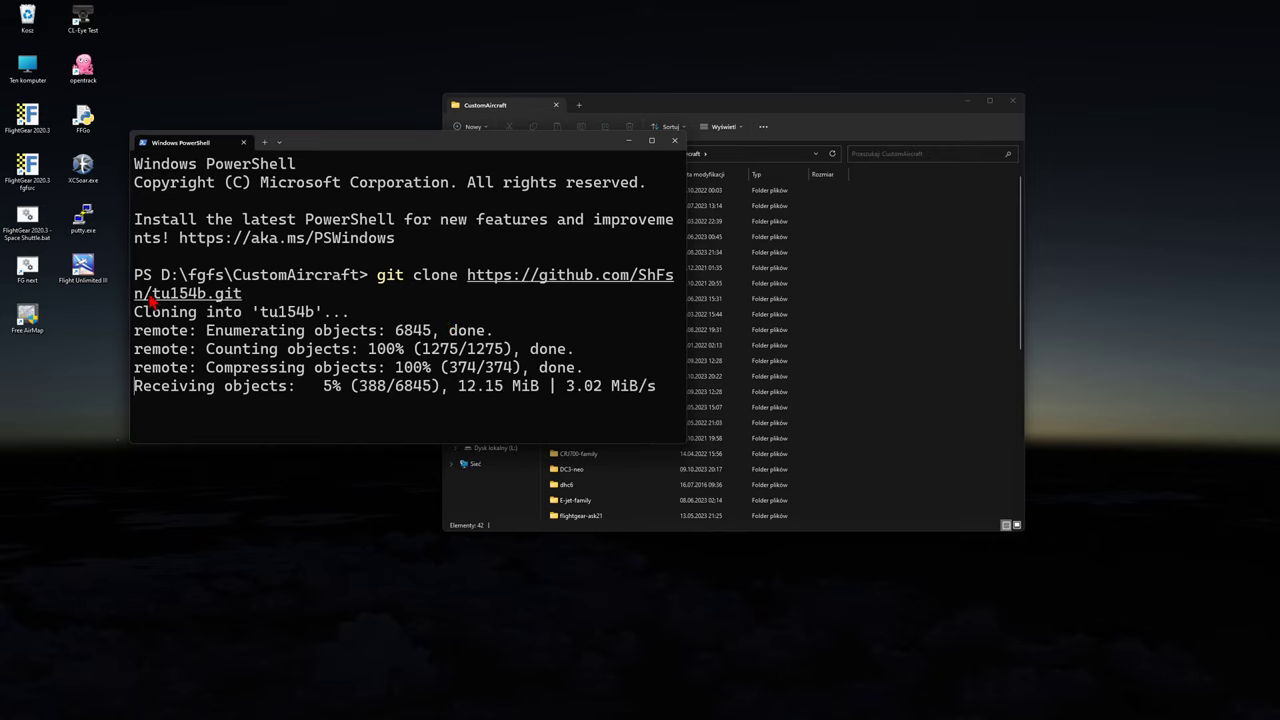
# Highlight the repository name tu154b in the executed clone command, then clear the selection.
pyautogui.moveTo(144, 293); pyautogui.dragTo(203, 292)
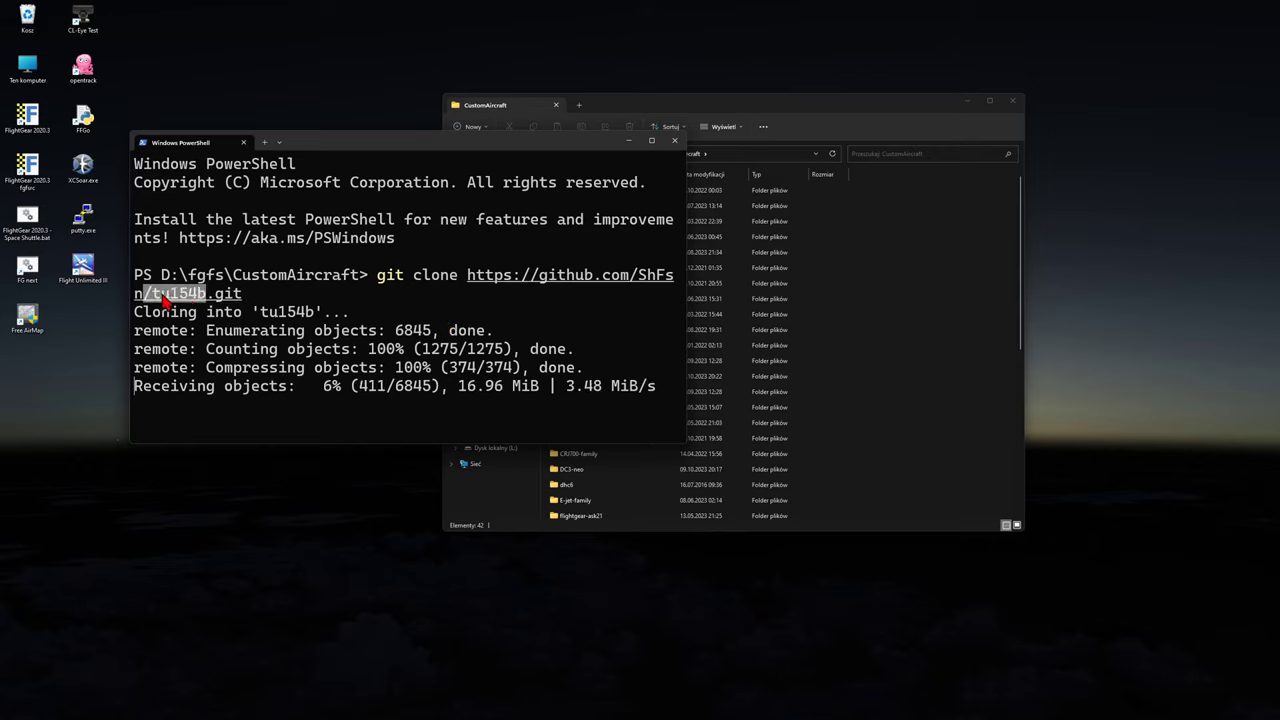
pyautogui.click(262, 302)
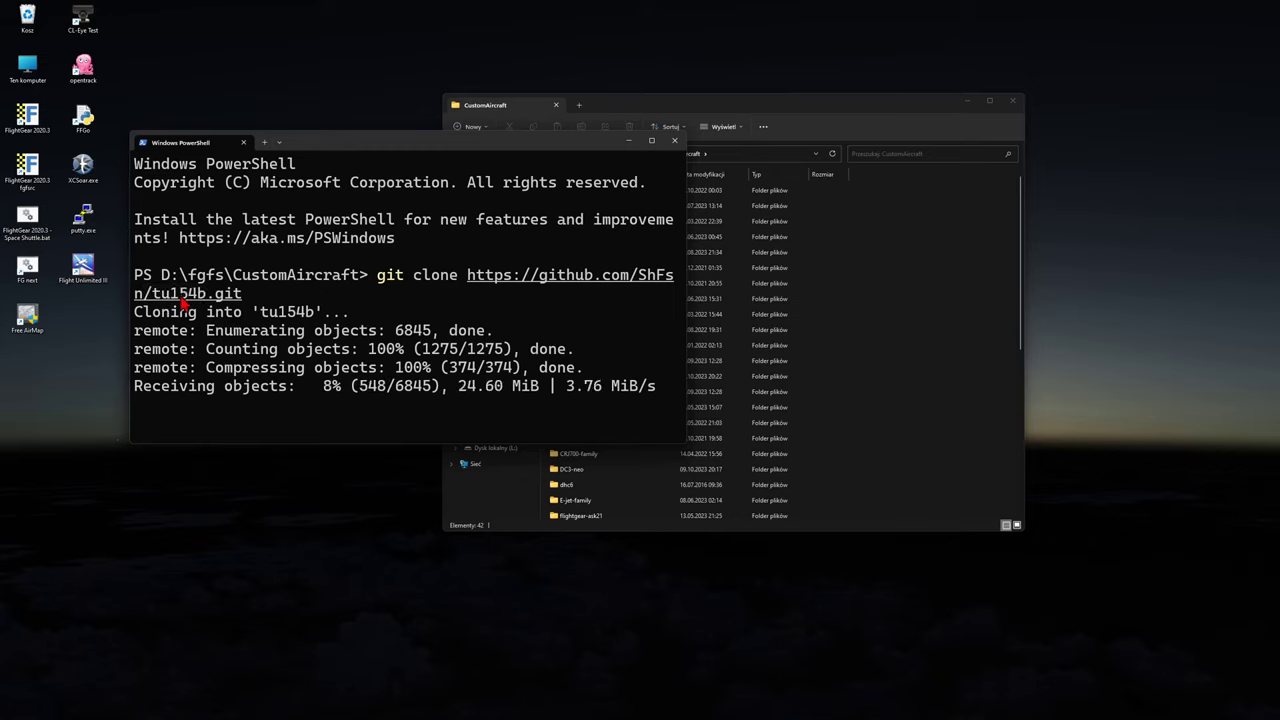
pyautogui.doubleClick(163, 304)
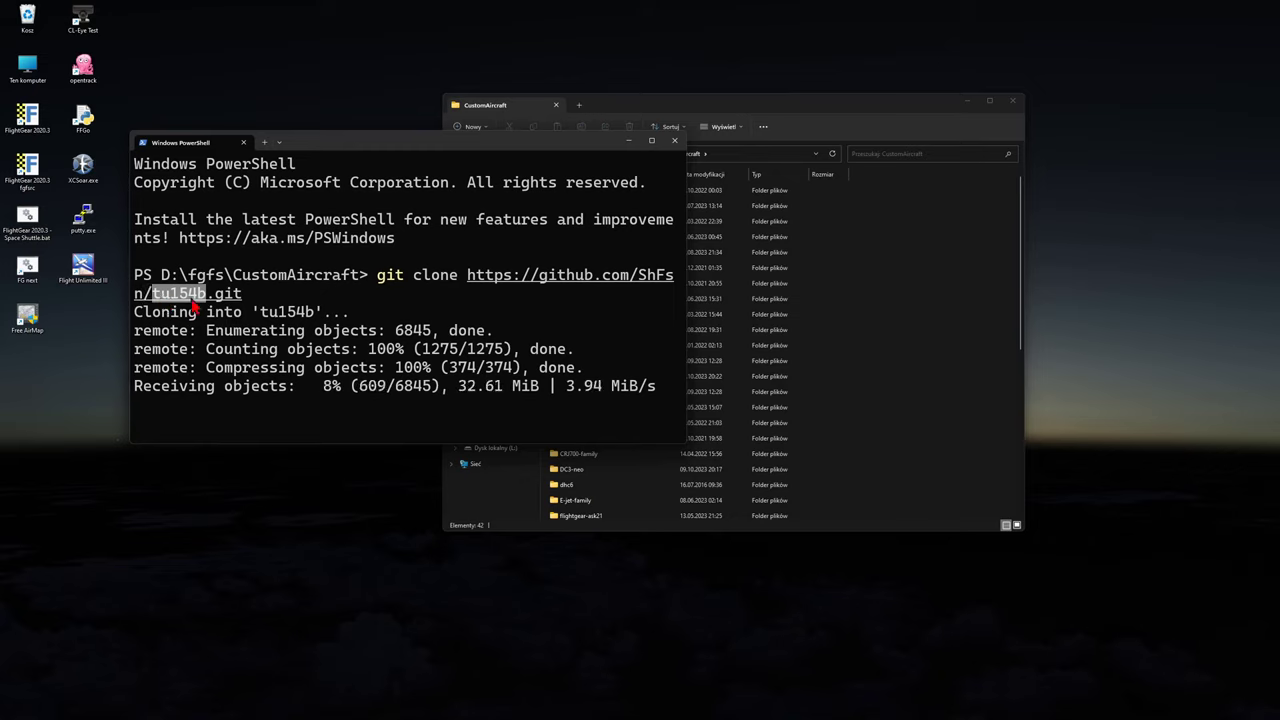
pyautogui.hotkey('ctrl', 'c')
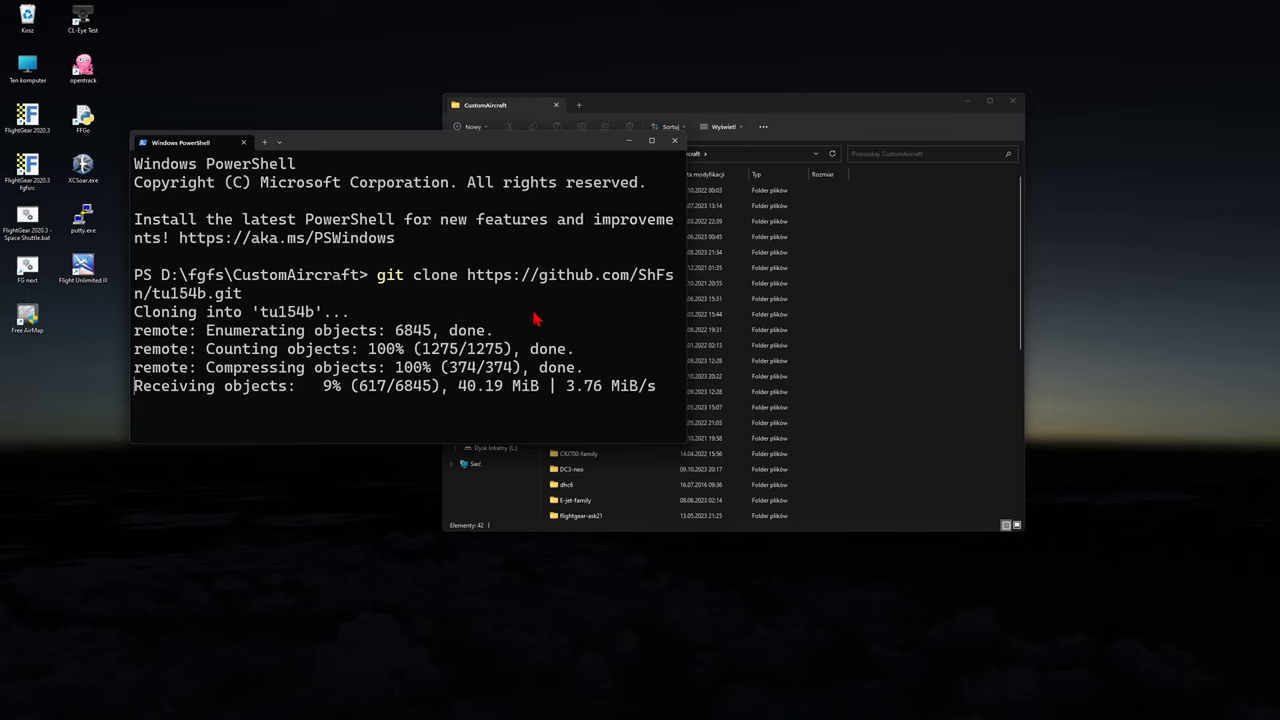
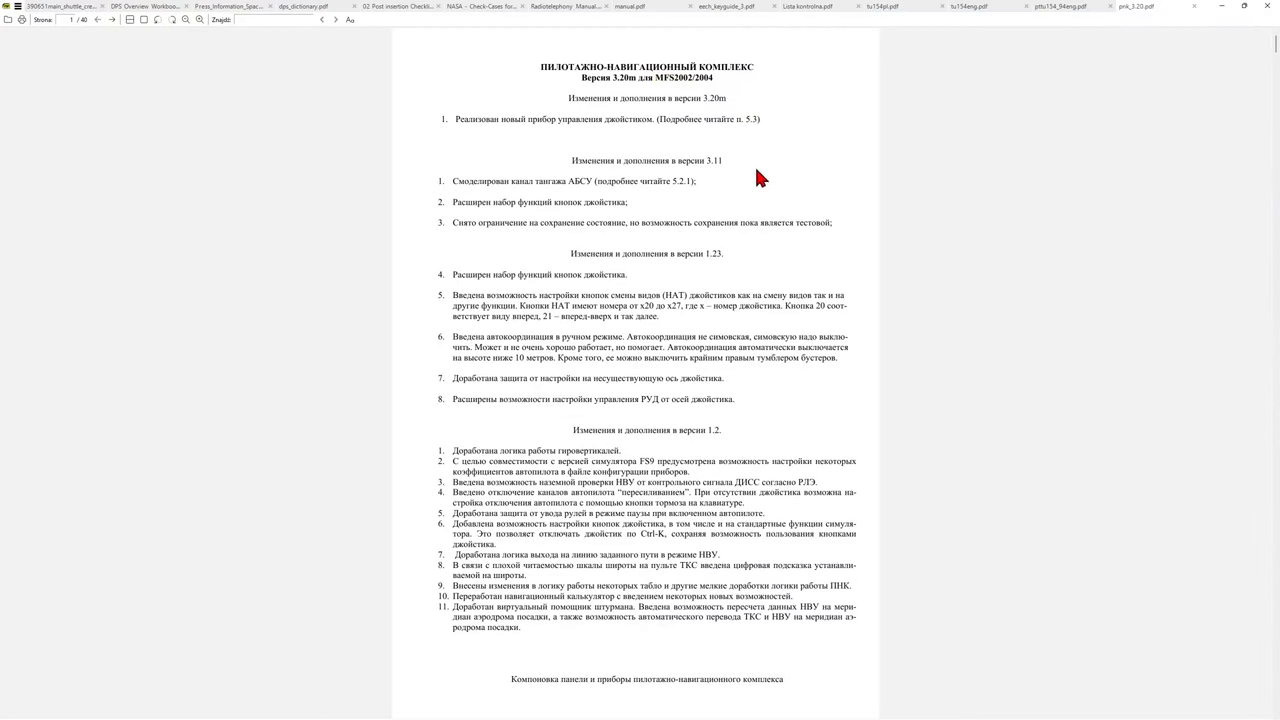
# Skim the opening pages of the pnk_3.20.pdf flight and navigation system manual and close the viewer.
pyautogui.scroll(-3, 757, 177)
pyautogui.scroll(-10, 762, 175)
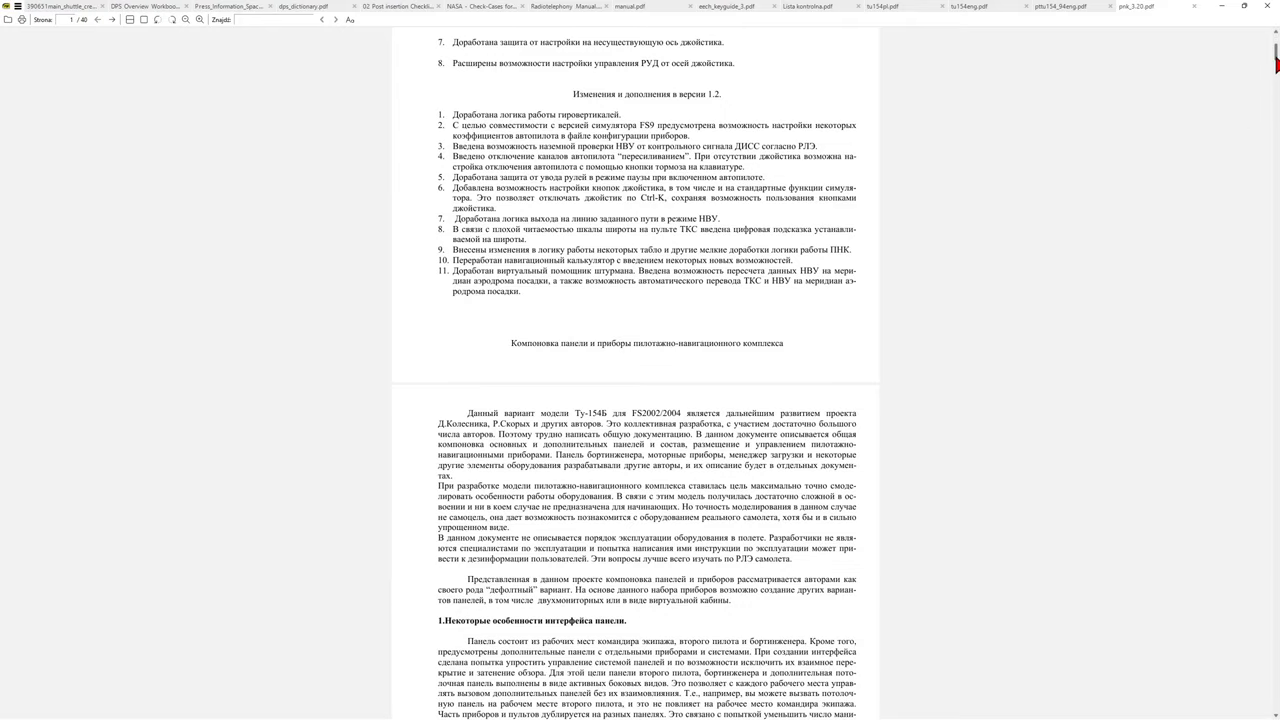
pyautogui.moveTo(1276, 78); pyautogui.dragTo(1272, 30)
pyautogui.click(1270, 6)
# Open PT154b-rle.pdf and examine the Tu-154B flight manual's title pages, copyright lines and preface.
pyautogui.doubleClick(580, 213)
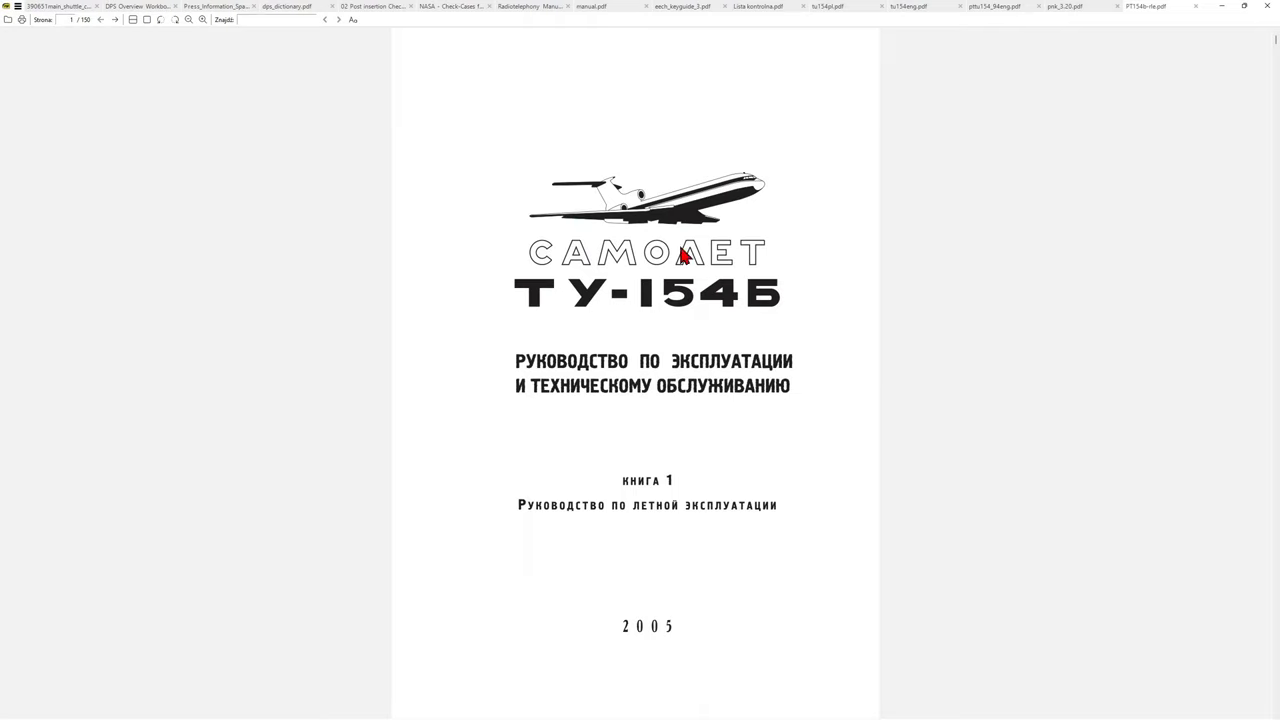
pyautogui.scroll(-5, 686, 258)
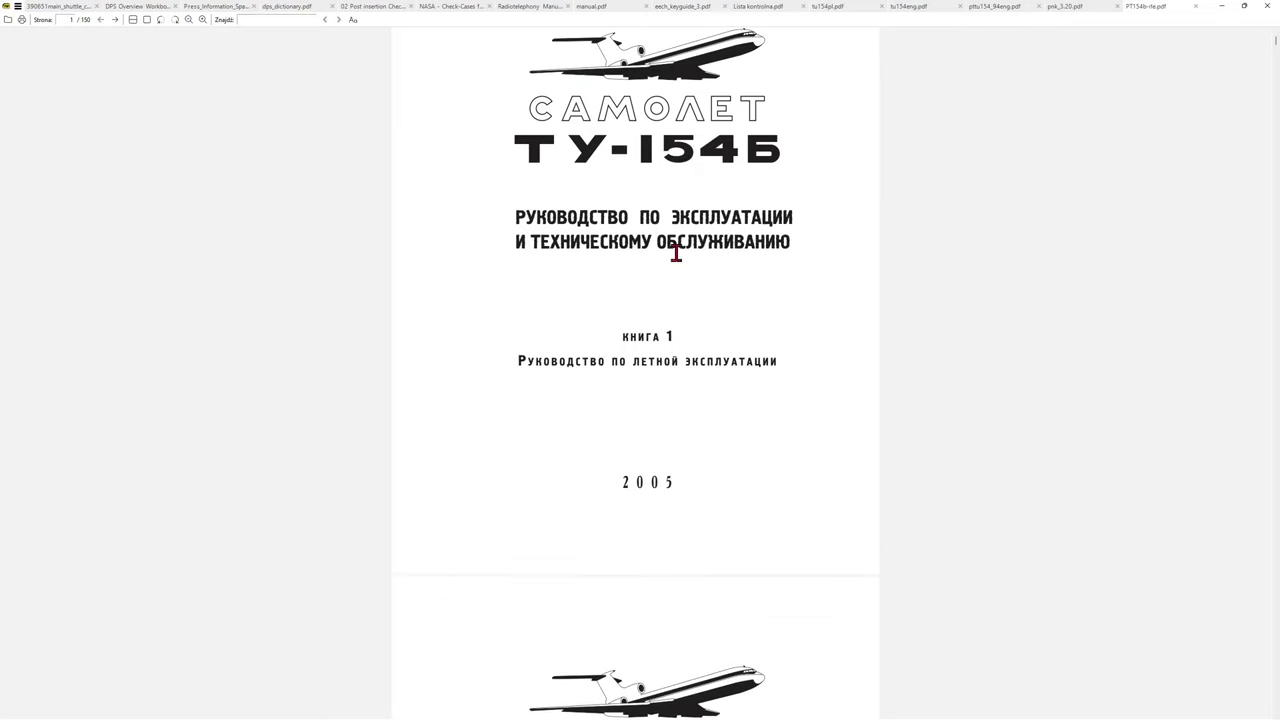
pyautogui.scroll(3, 711, 260)
pyautogui.scroll(-6, 711, 260)
pyautogui.scroll(-8, 727, 270)
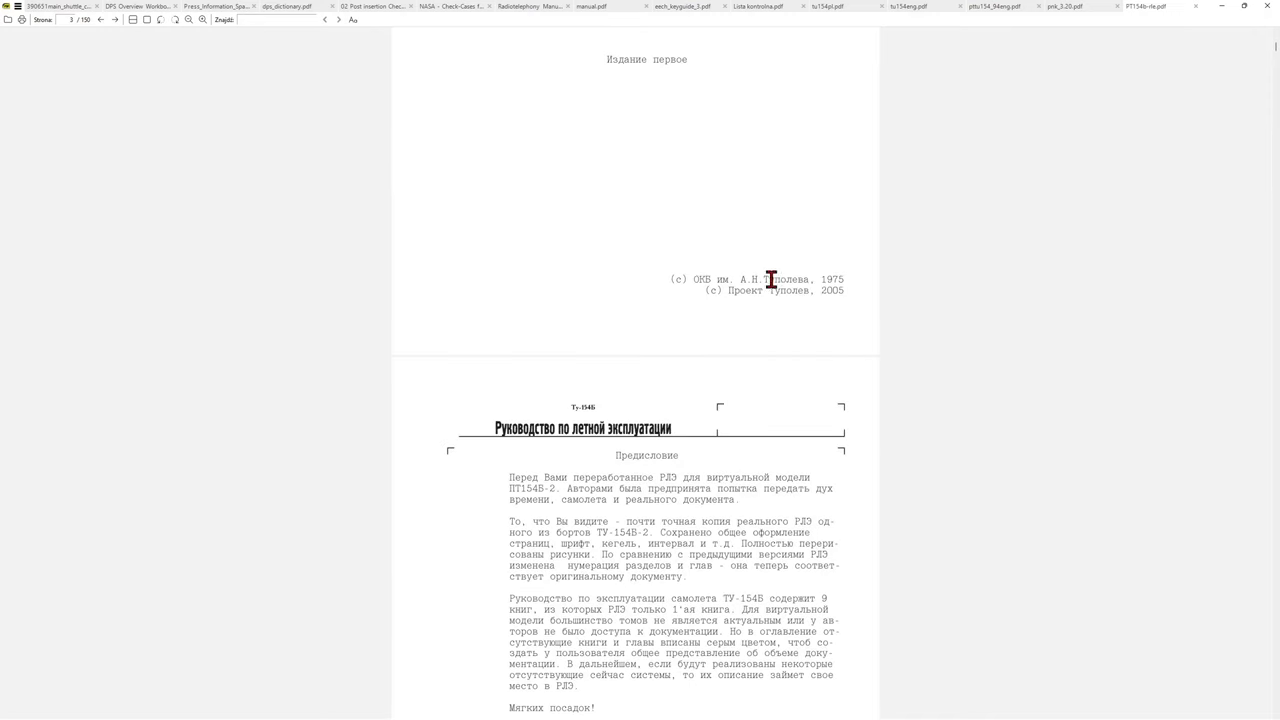
pyautogui.moveTo(831, 281); pyautogui.dragTo(831, 323)
pyautogui.click(834, 314)
pyautogui.moveTo(836, 276); pyautogui.dragTo(840, 291)
# Go to the flight manual's engine start preparation section 4.3.1.1 and examine the engine controls diagram before it.
pyautogui.moveTo(1276, 57); pyautogui.dragTo(1269, 266)
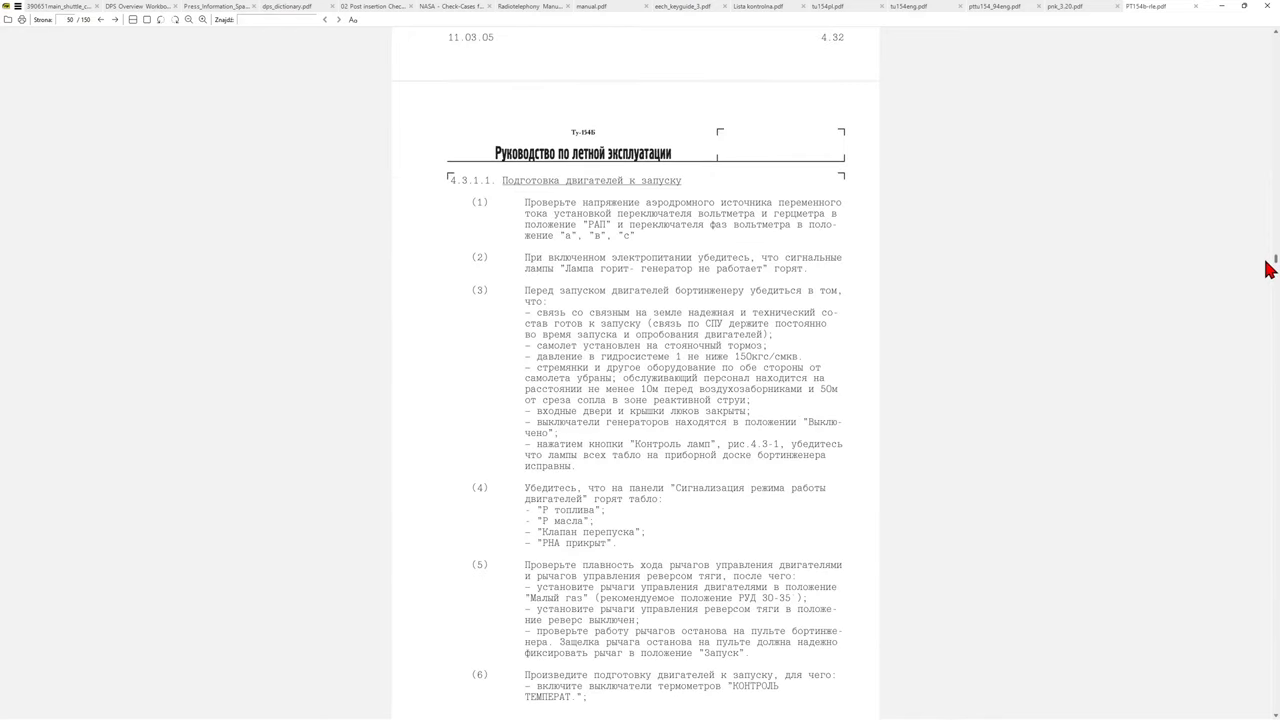
pyautogui.scroll(3, 848, 318)
pyautogui.scroll(3, 848, 318)
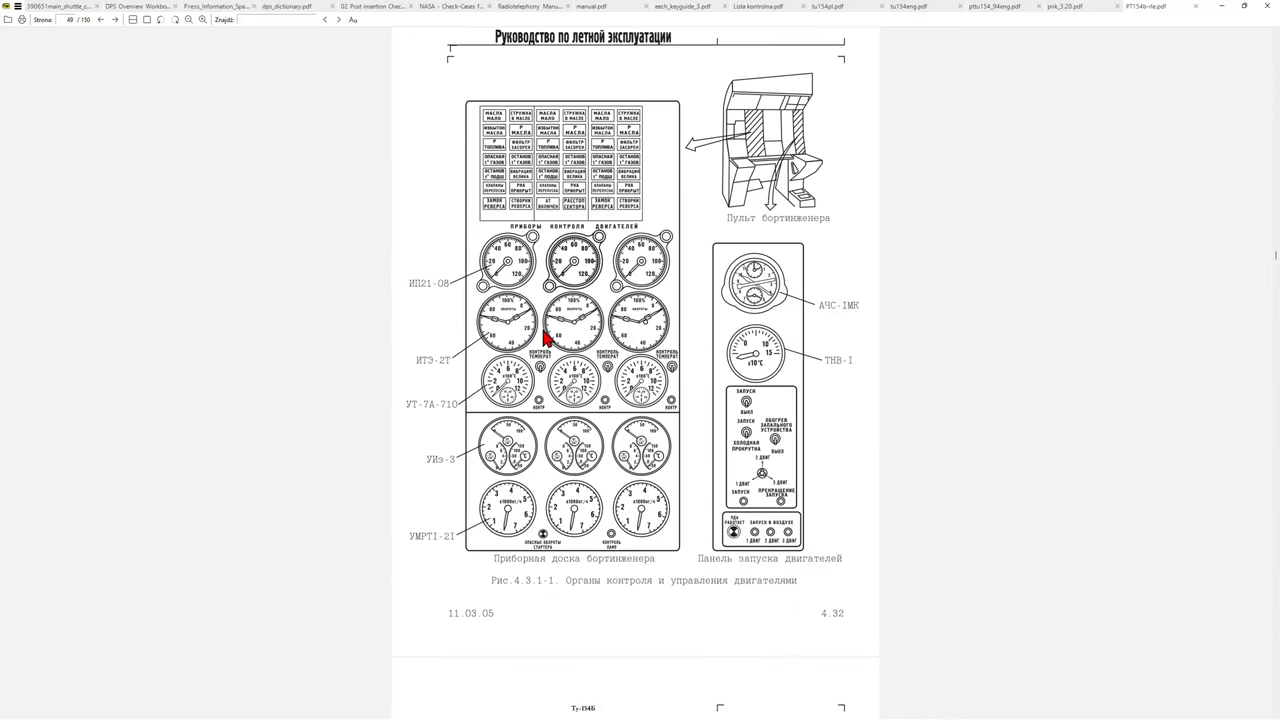
pyautogui.scroll(1, 553, 270)
pyautogui.scroll(-1, 770, 372)
pyautogui.moveTo(1276, 262); pyautogui.dragTo(1275, 214)
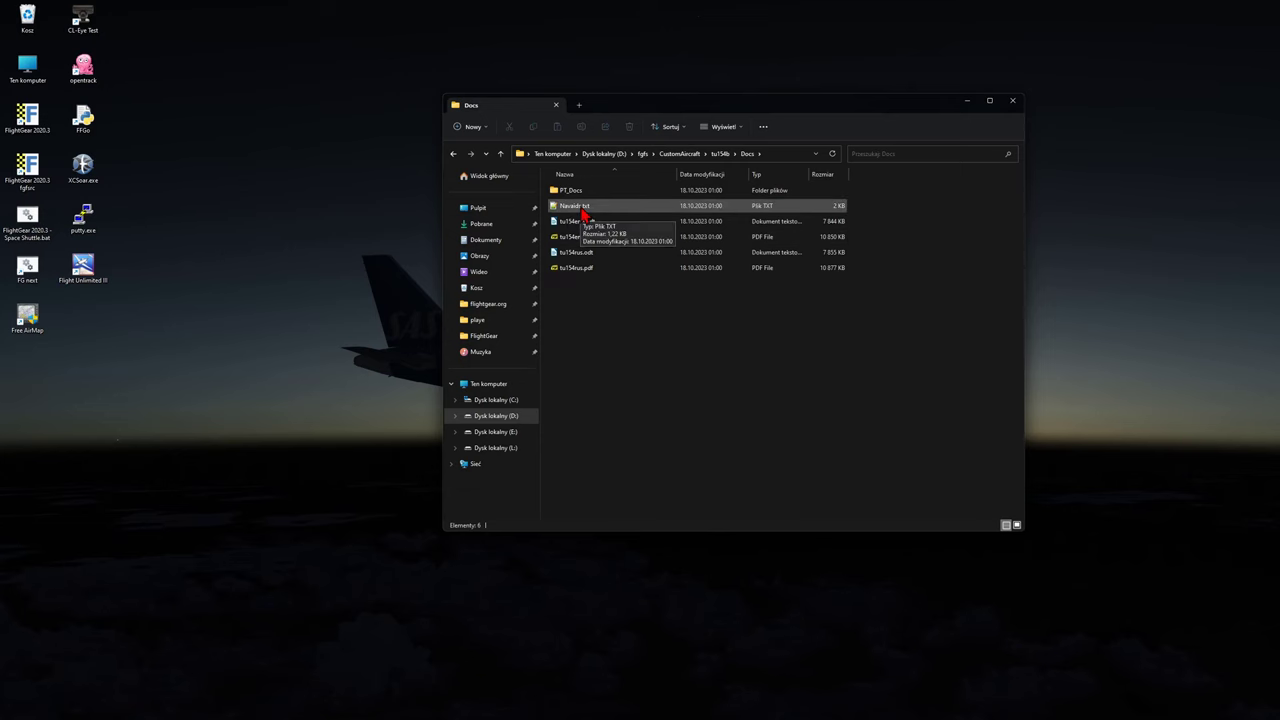
# Open Navaids.txt from the tu154b Docs folder to read the RSBN installation notes.
pyautogui.doubleClick(577, 210)
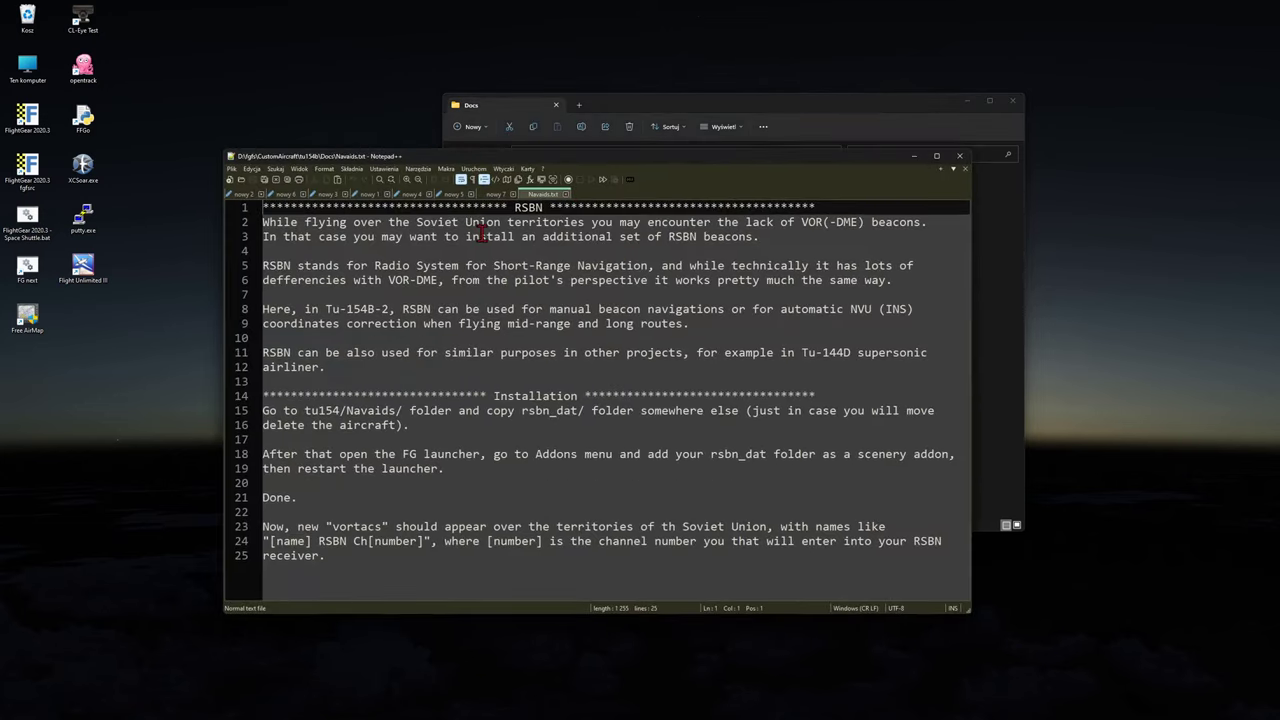
# Go to the rsbn_dat folder inside the tu154b Navaids folder and copy its full path.
pyautogui.doubleClick(527, 207)
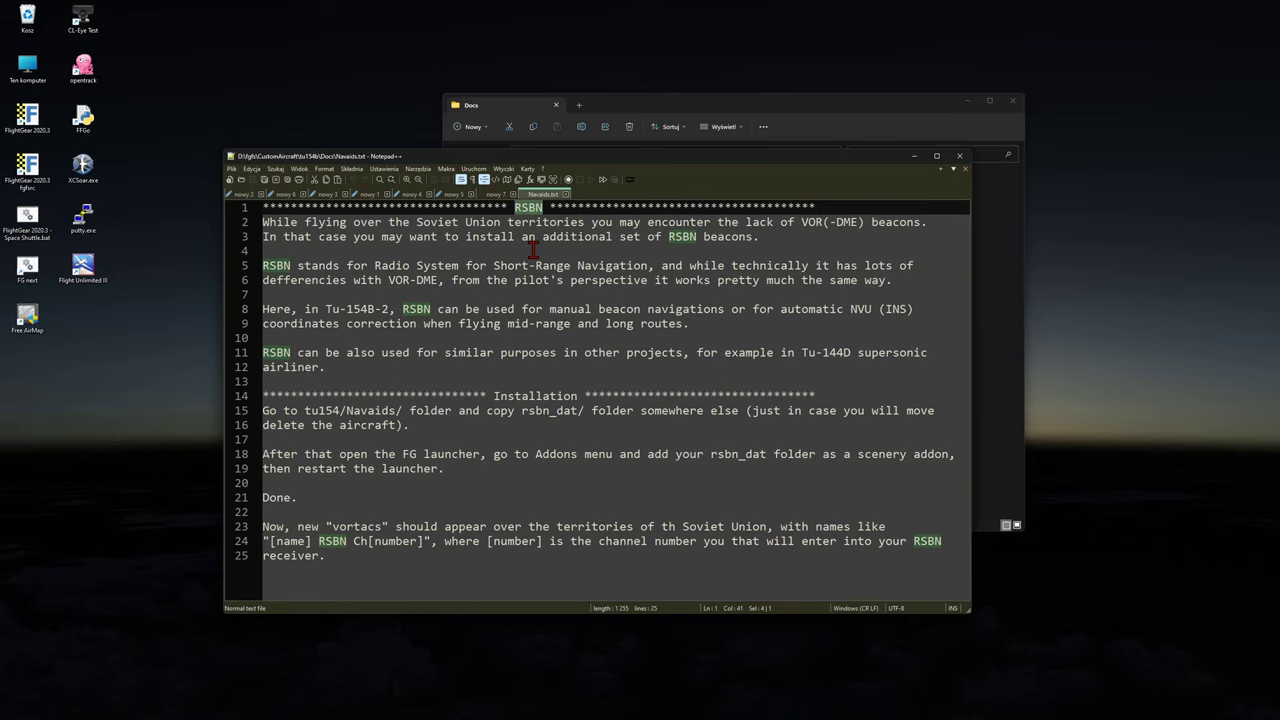
pyautogui.hotkey('alt', 'Tab')
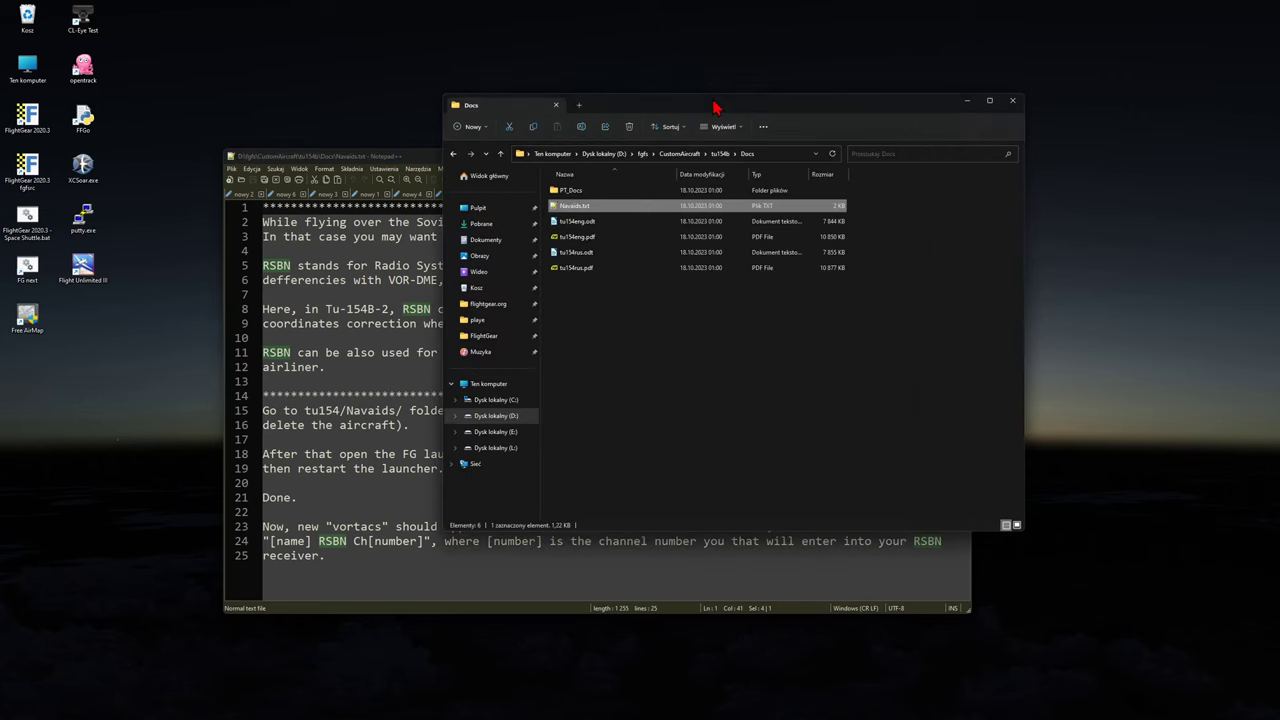
pyautogui.click(720, 155)
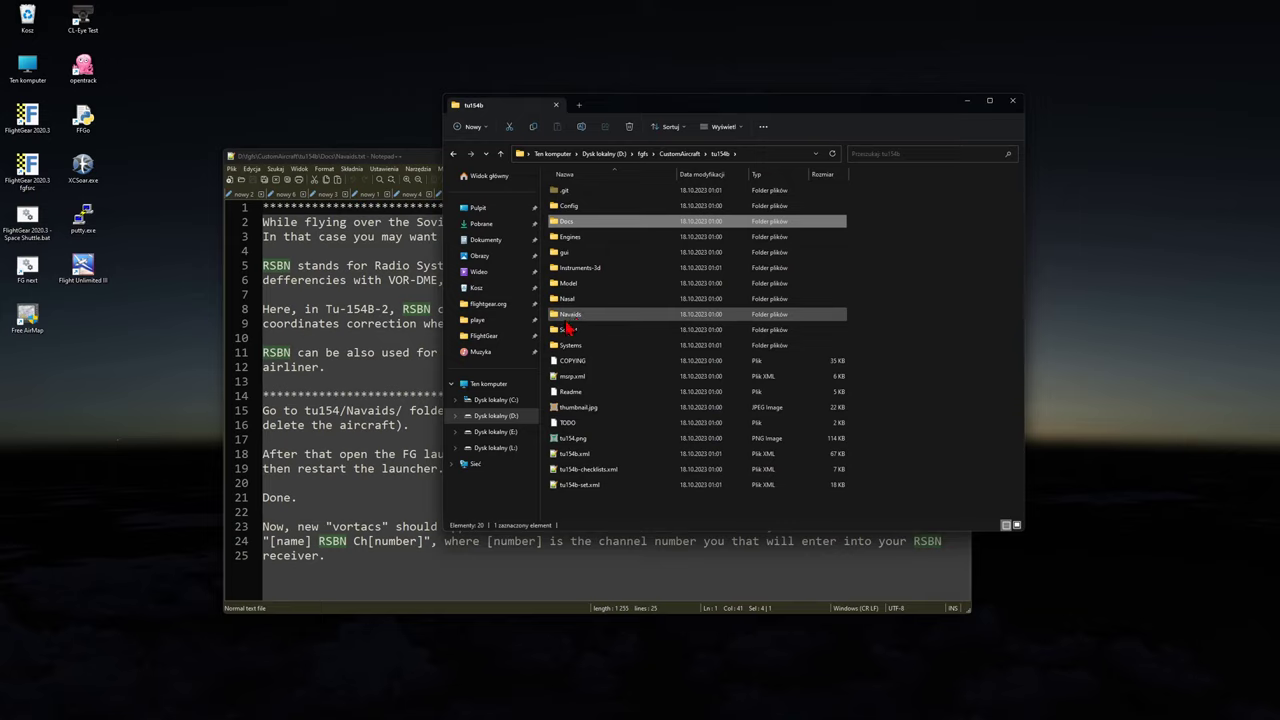
pyautogui.doubleClick(570, 318)
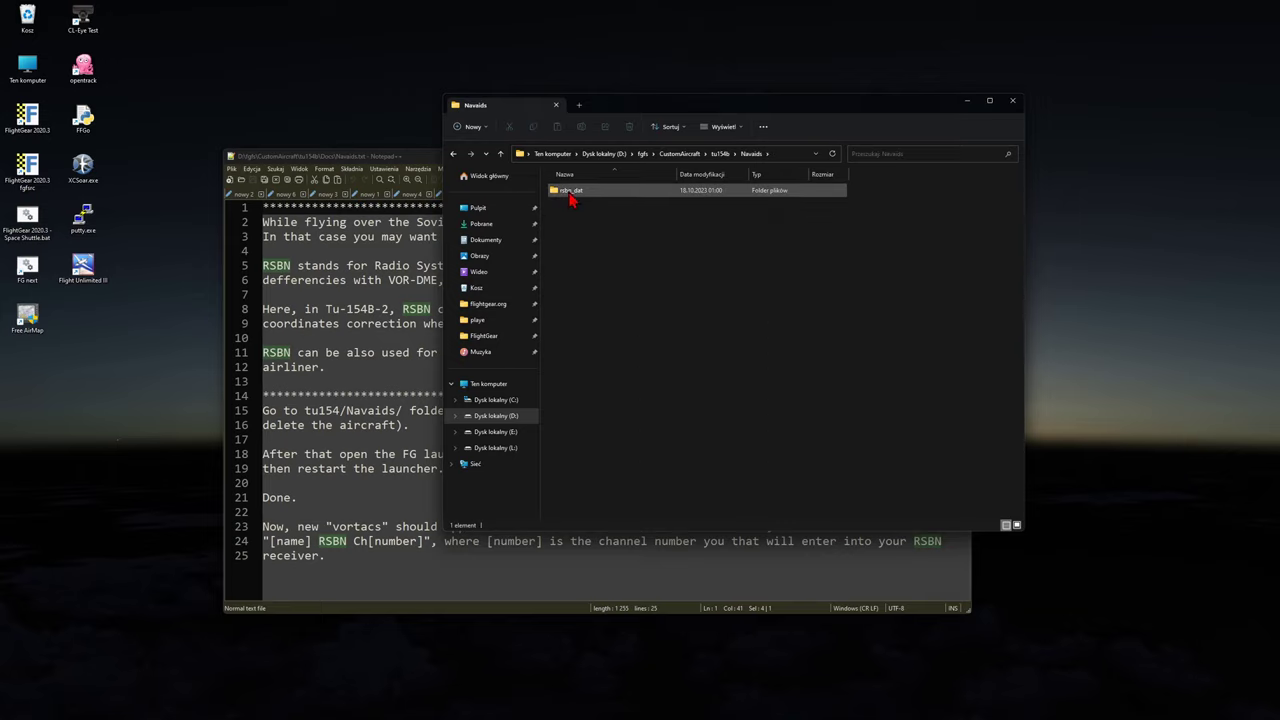
pyautogui.doubleClick(579, 199)
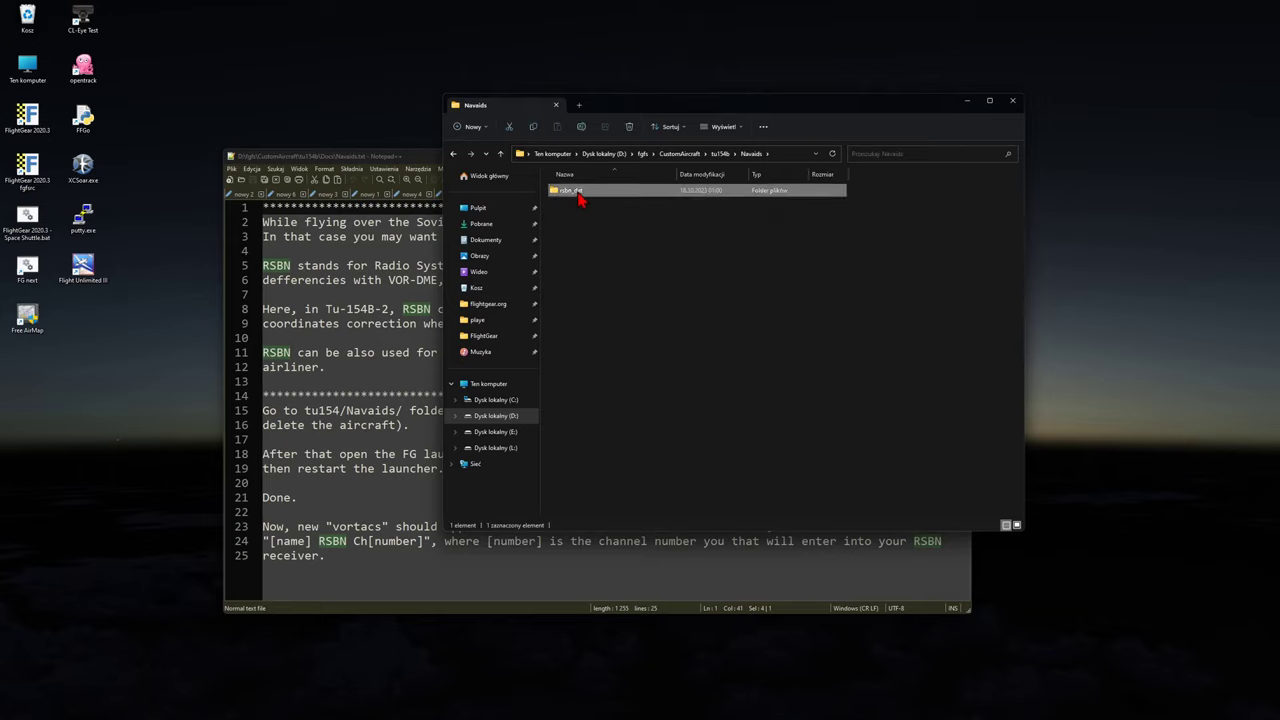
pyautogui.click(763, 155)
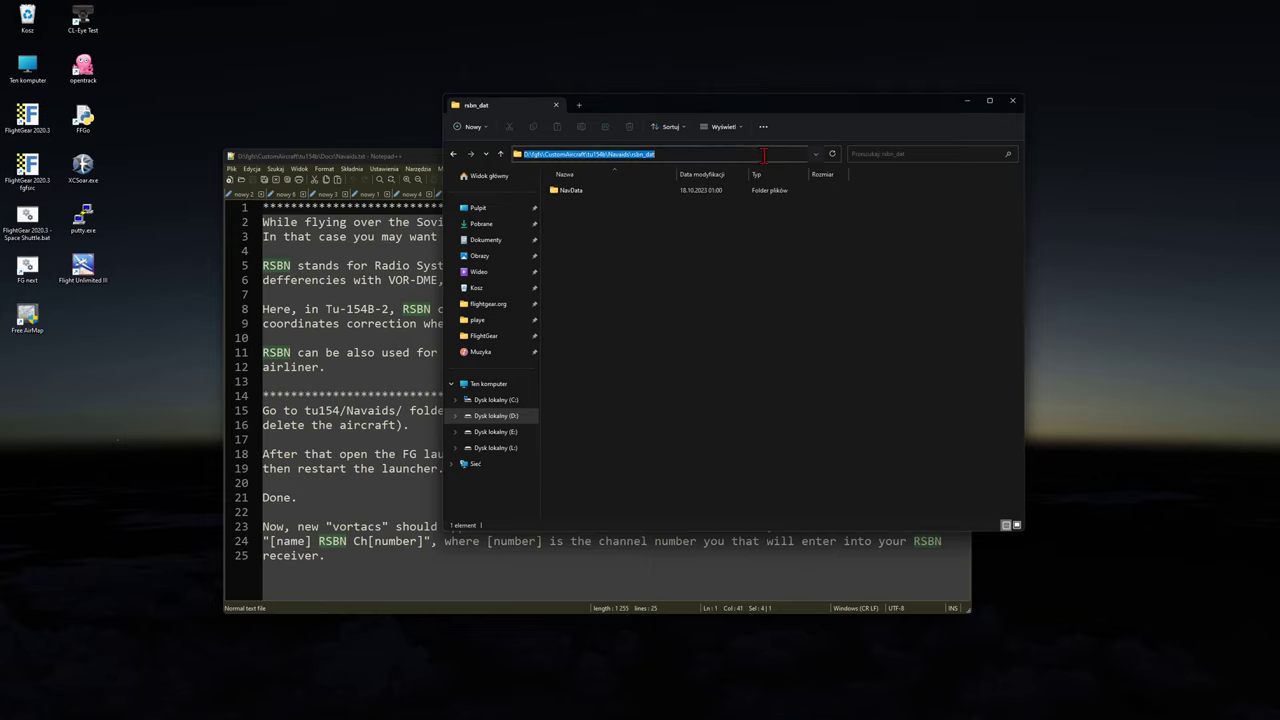
pyautogui.click(682, 155)
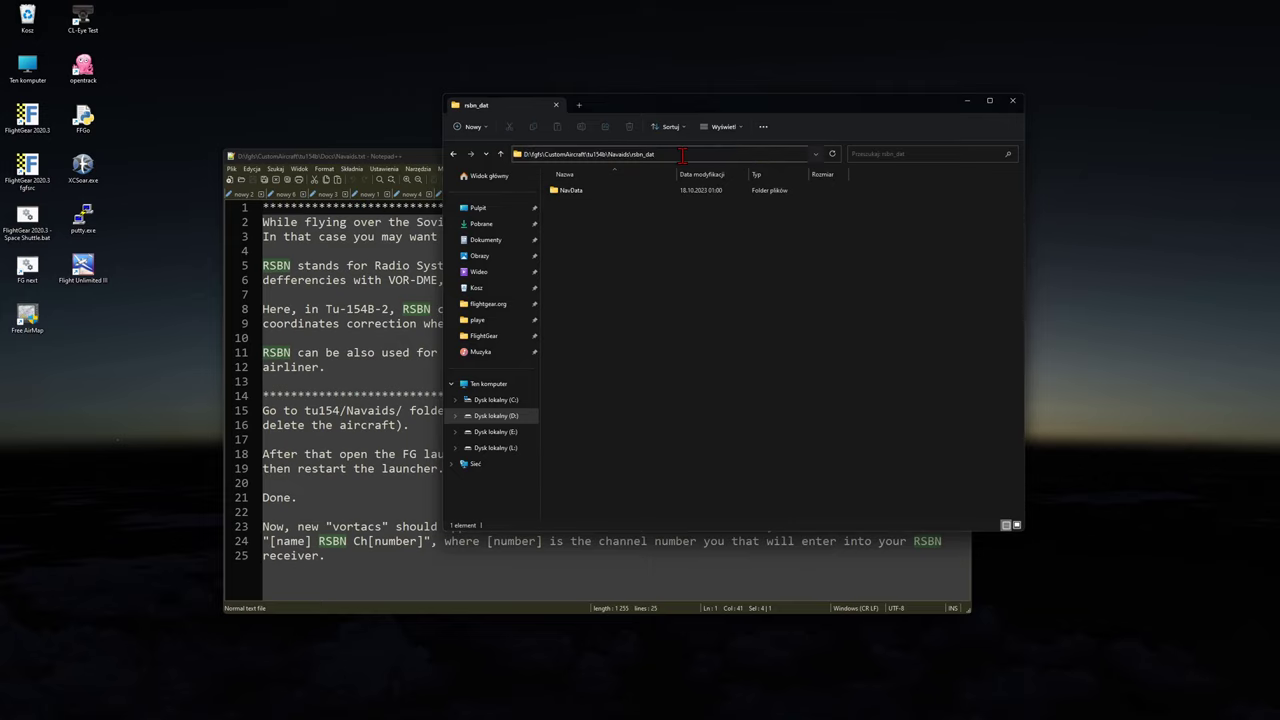
pyautogui.moveTo(682, 155); pyautogui.dragTo(490, 152)
# Add D:\fgfs\CustomAircraft\tu154b\Navaids\rsbn_dat as an additional scenery folder in the FlightGear launcher and restart the launcher.
pyautogui.click(634, 251)
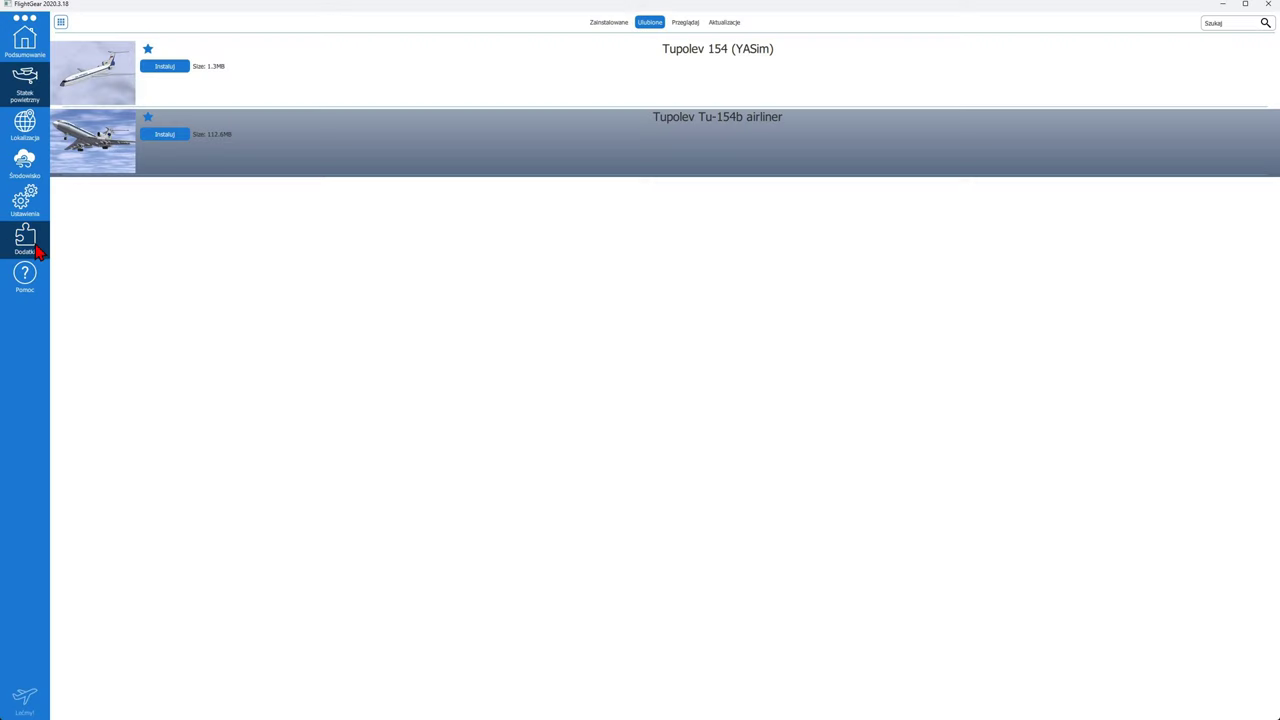
pyautogui.click(36, 250)
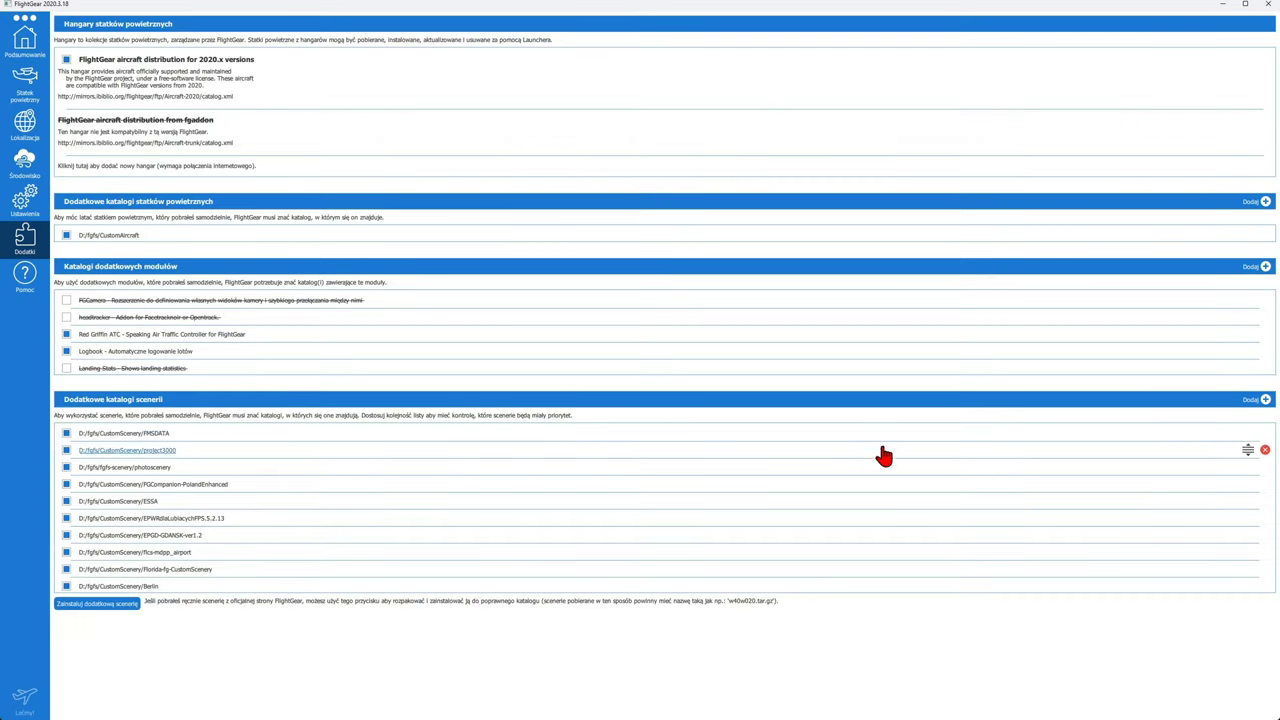
pyautogui.click(1252, 399)
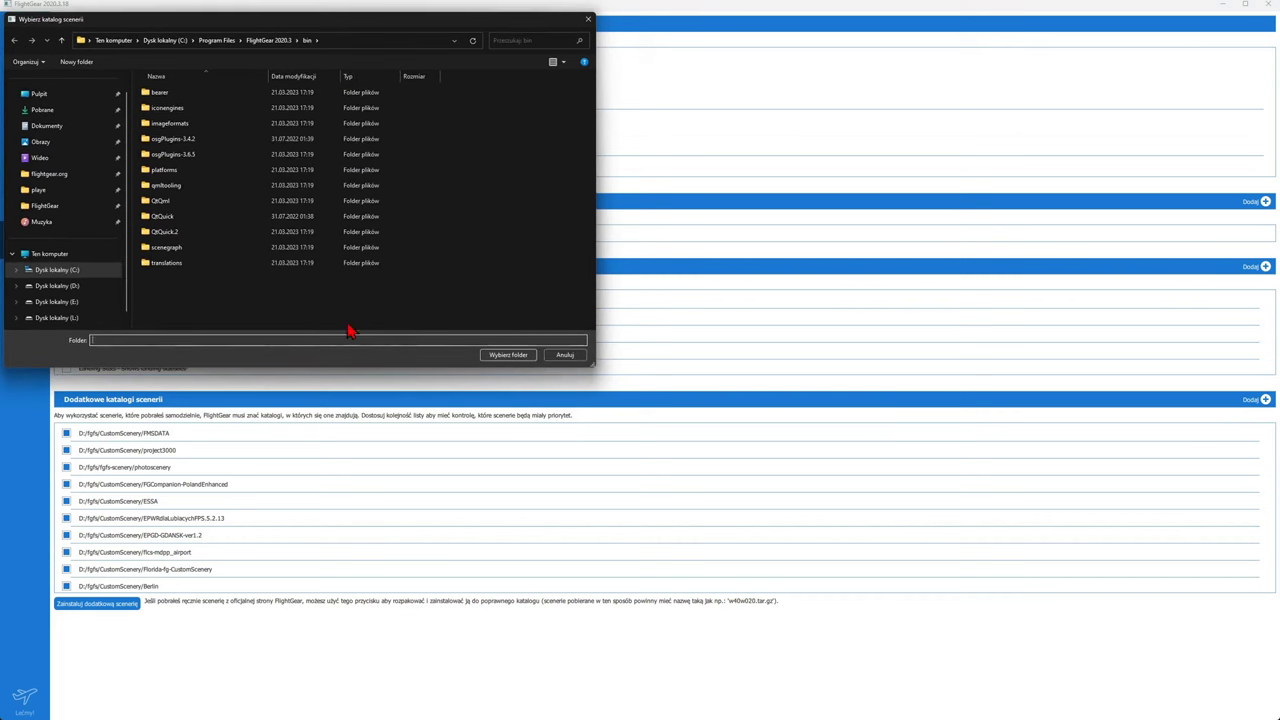
pyautogui.write('D:\\fgfs\\CustomAircraft\\tu154b\\Navaids\\nbn_dat')
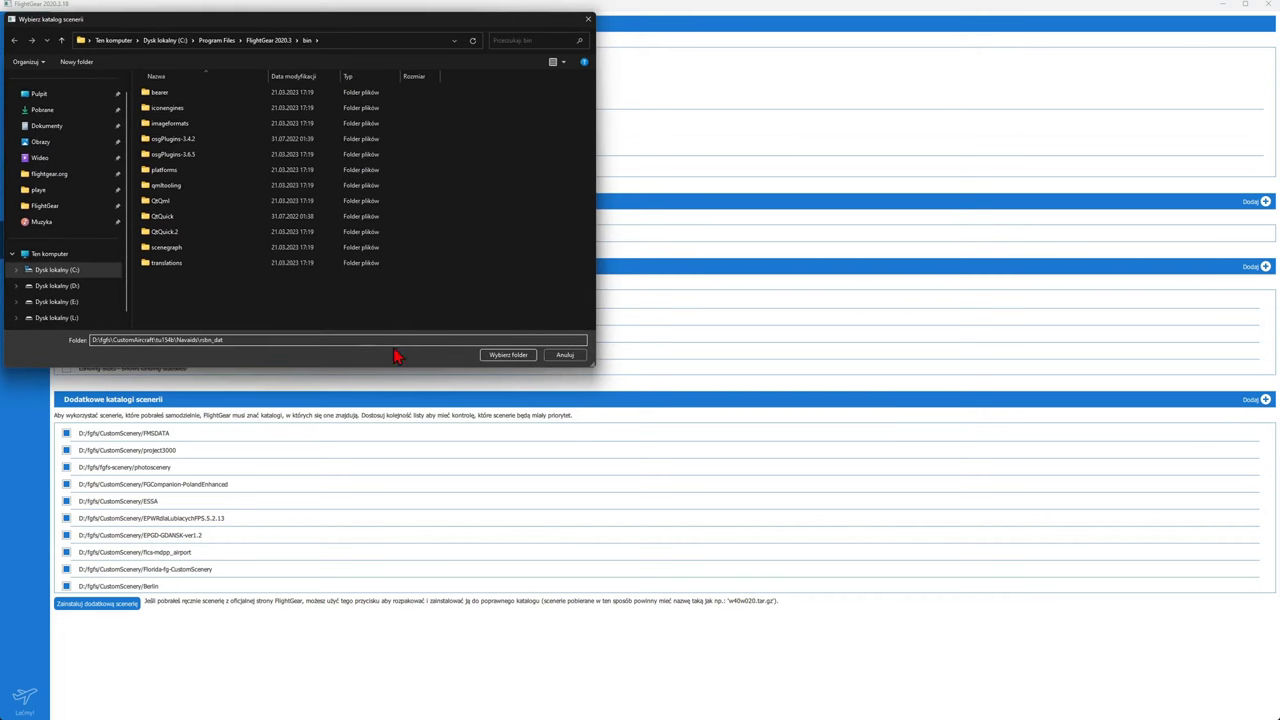
pyautogui.click(508, 356)
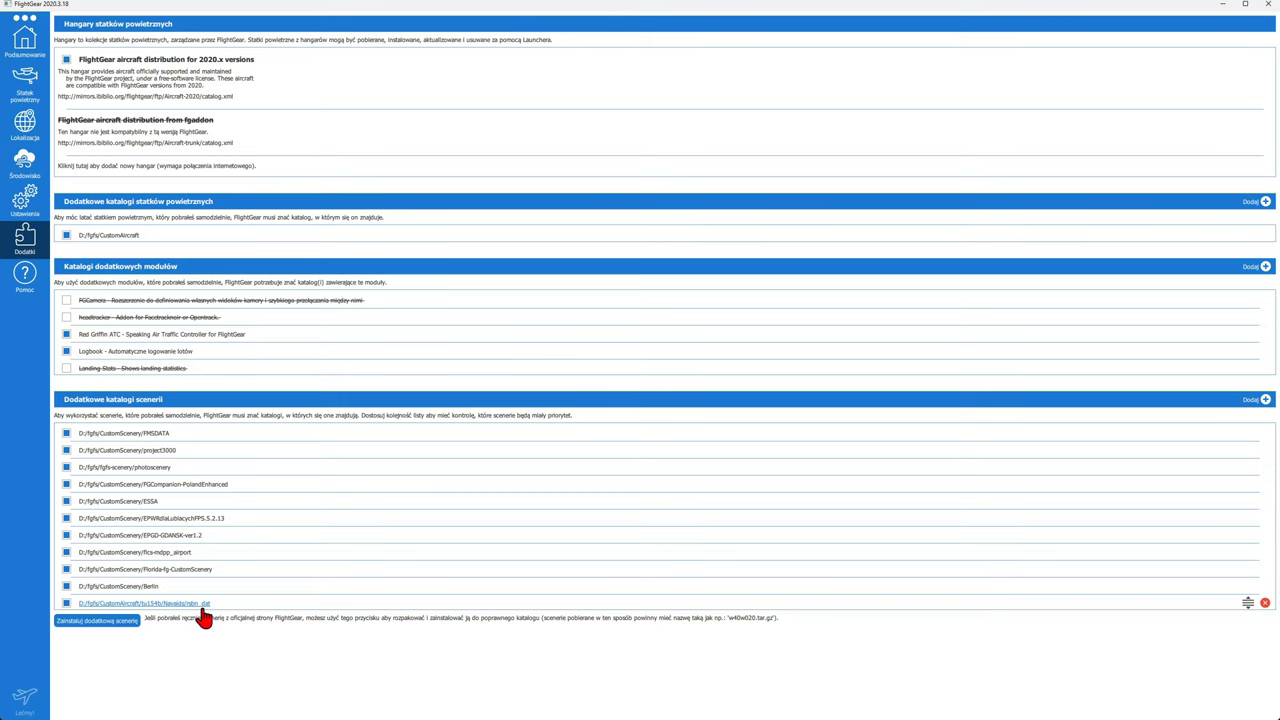
pyautogui.click(1268, 8)
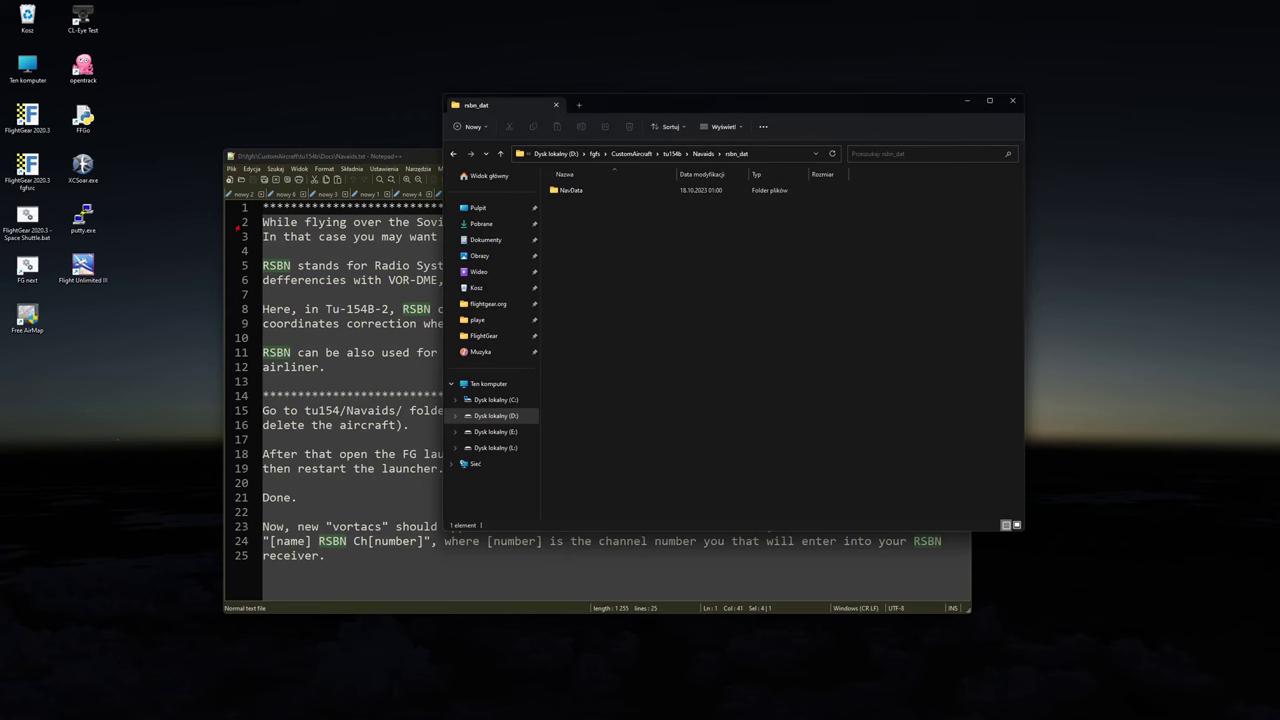
pyautogui.doubleClick(28, 118)
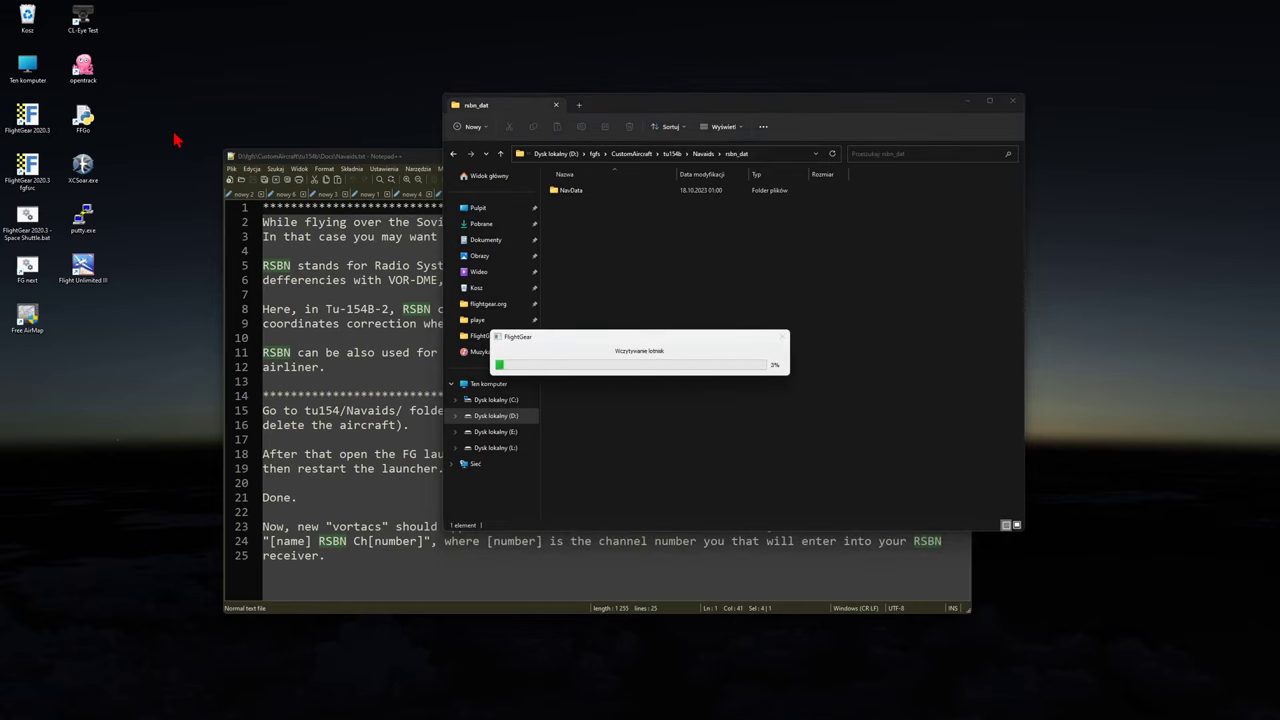
# Copy the HTTPS clone address of the Flight Planner repository from its GitLab page in the browser.
pyautogui.click(409, 158)
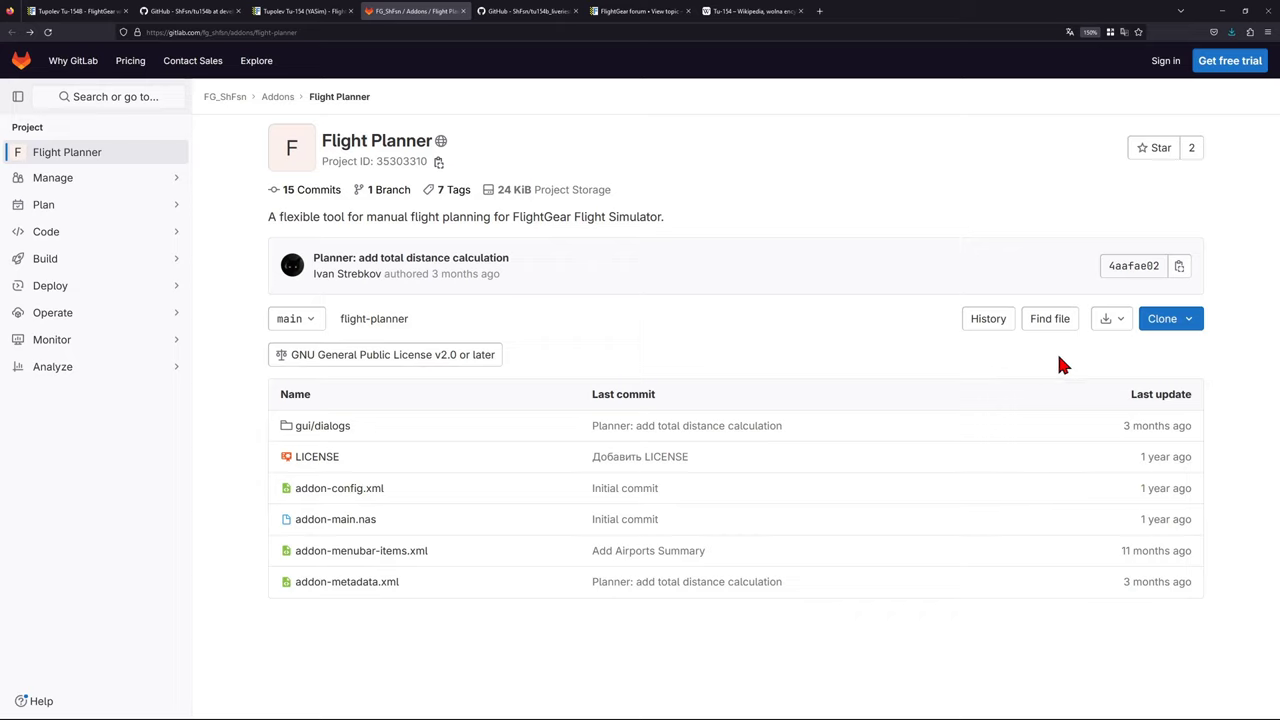
pyautogui.click(1108, 318)
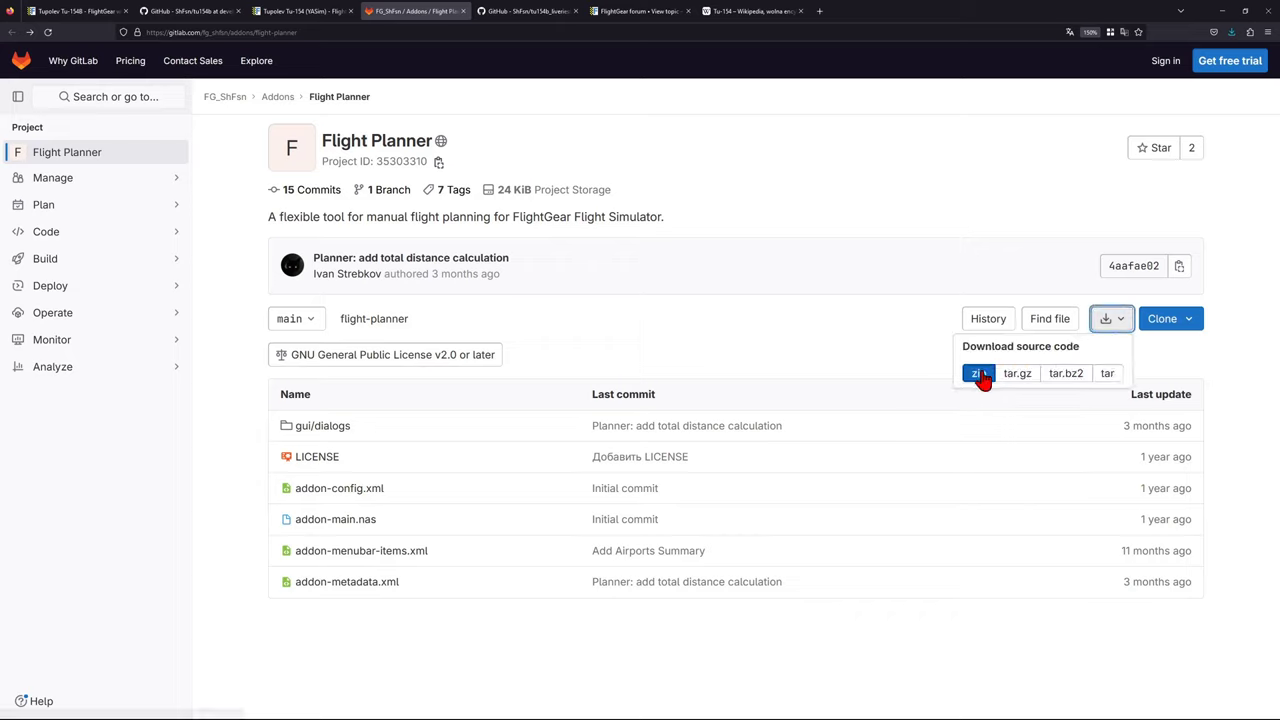
pyautogui.click(976, 372)
pyautogui.click(1182, 324)
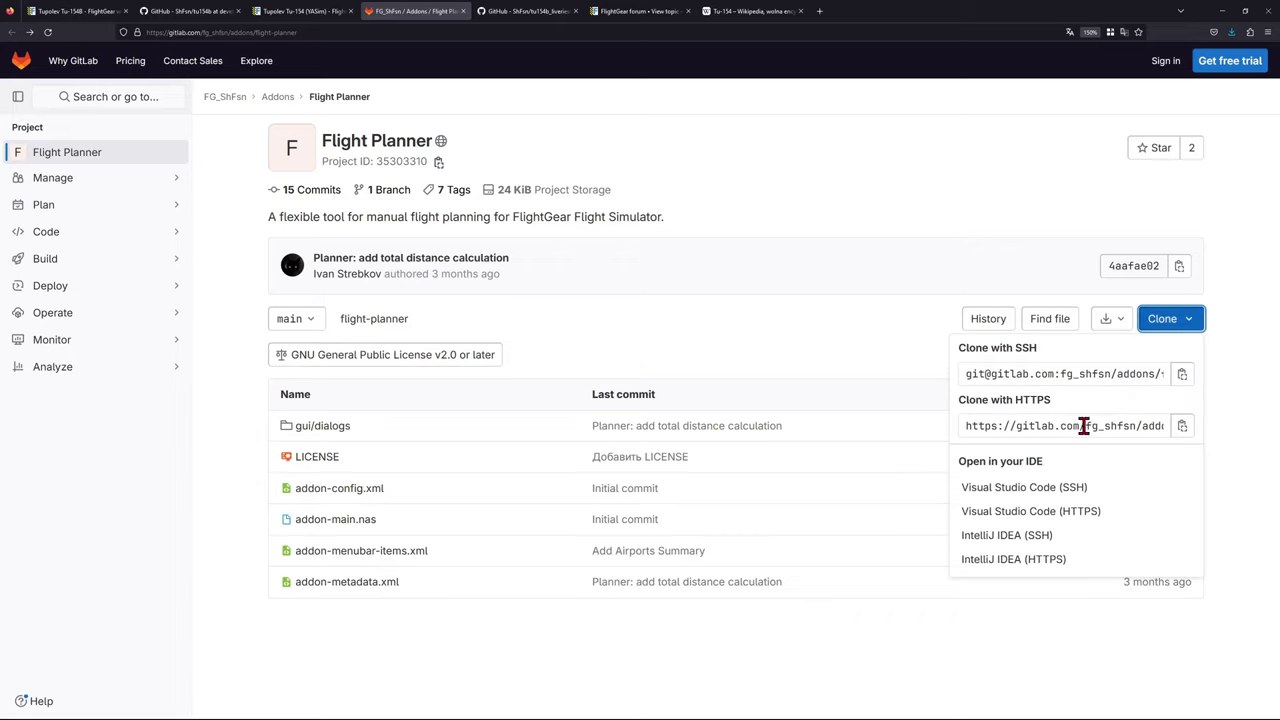
pyautogui.click(1180, 427)
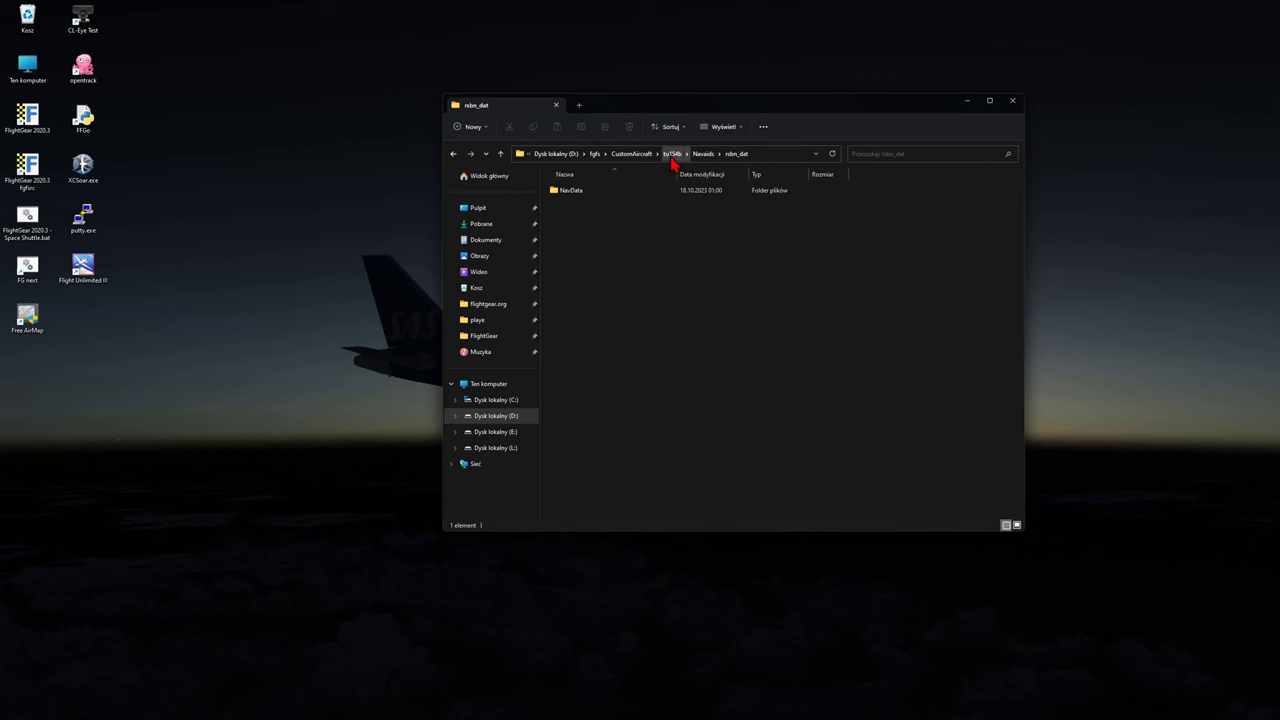
# Go to the D:\fgfs\AddOns folder in File Explorer and open a terminal there with enlarged text.
pyautogui.click(672, 158)
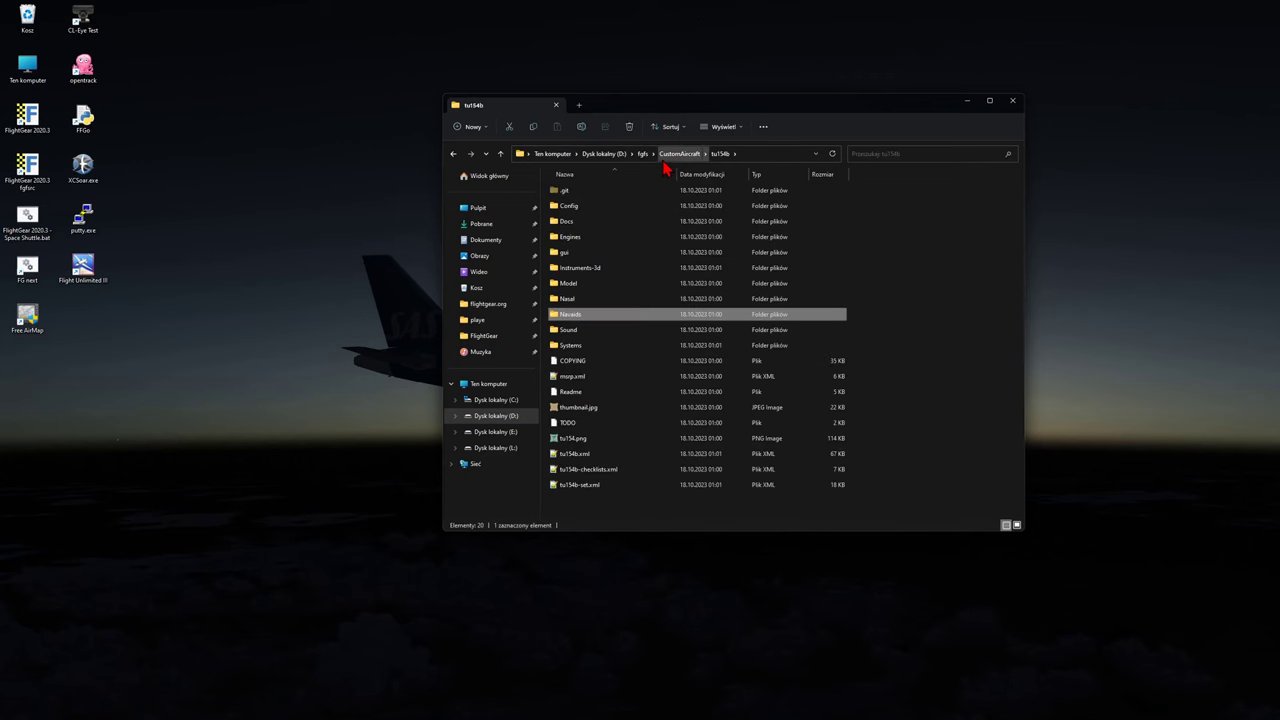
pyautogui.click(643, 157)
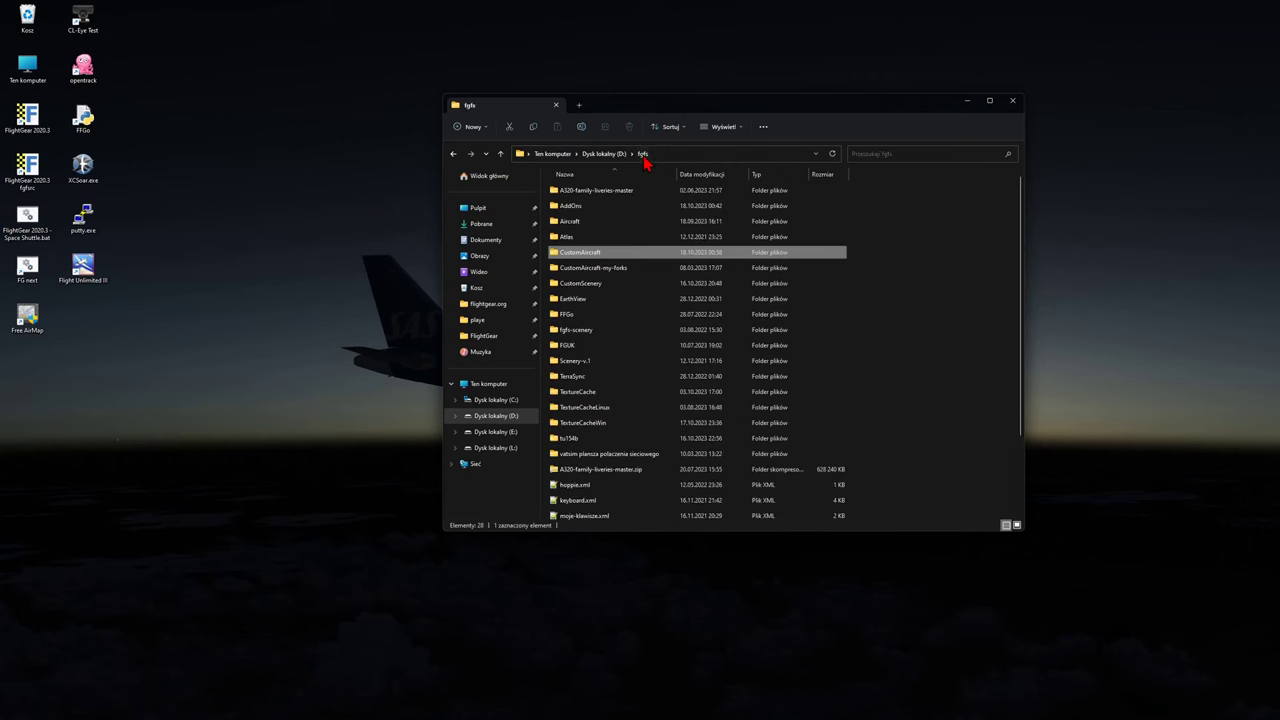
pyautogui.doubleClick(573, 207)
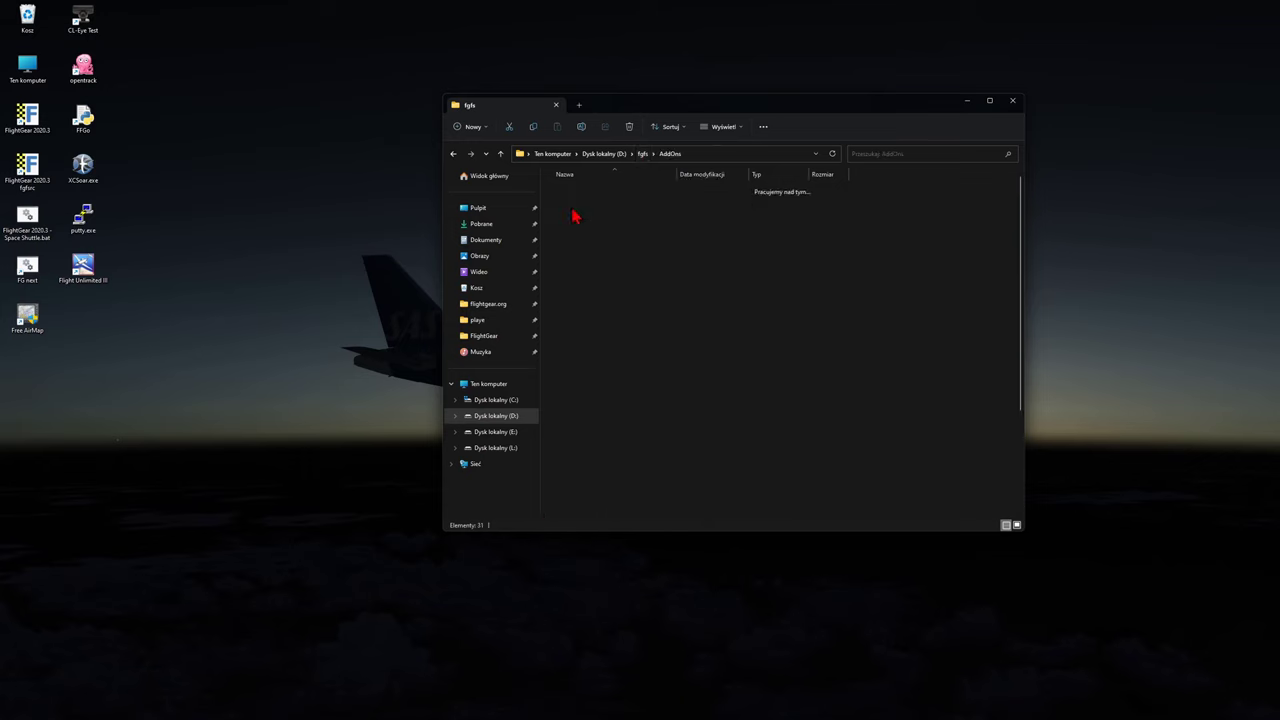
pyautogui.rightClick(904, 319)
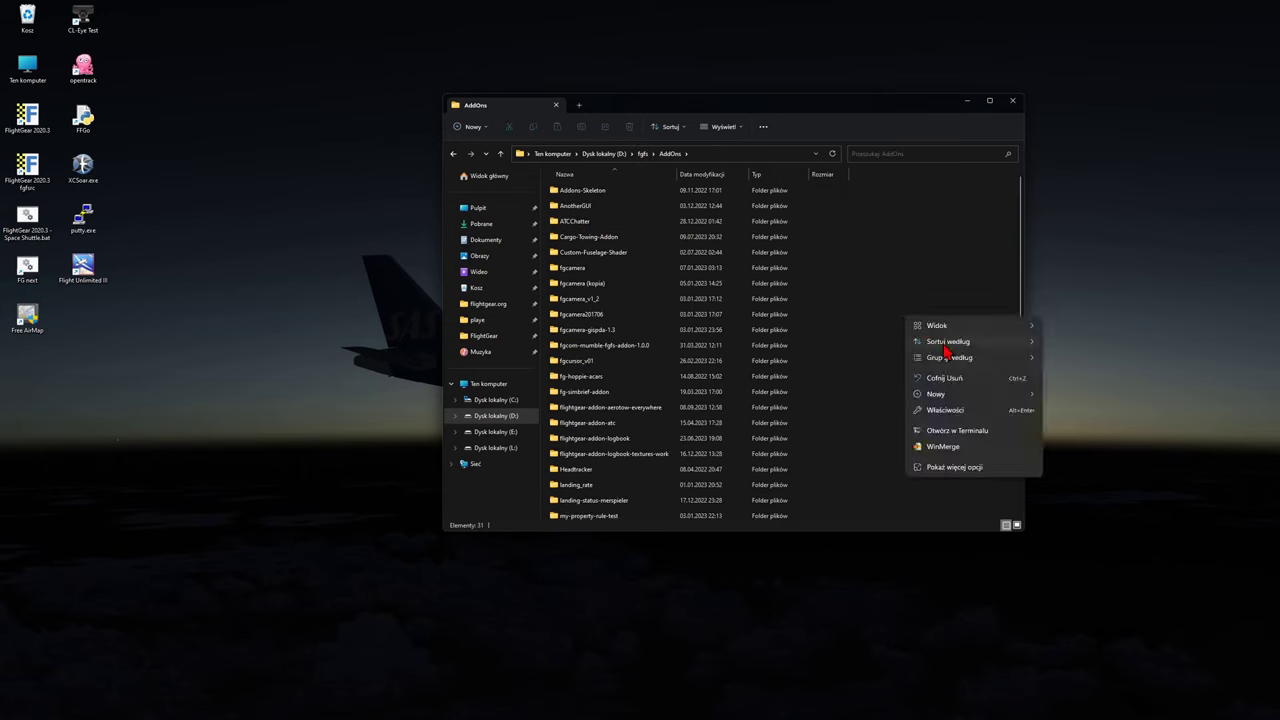
pyautogui.click(945, 430)
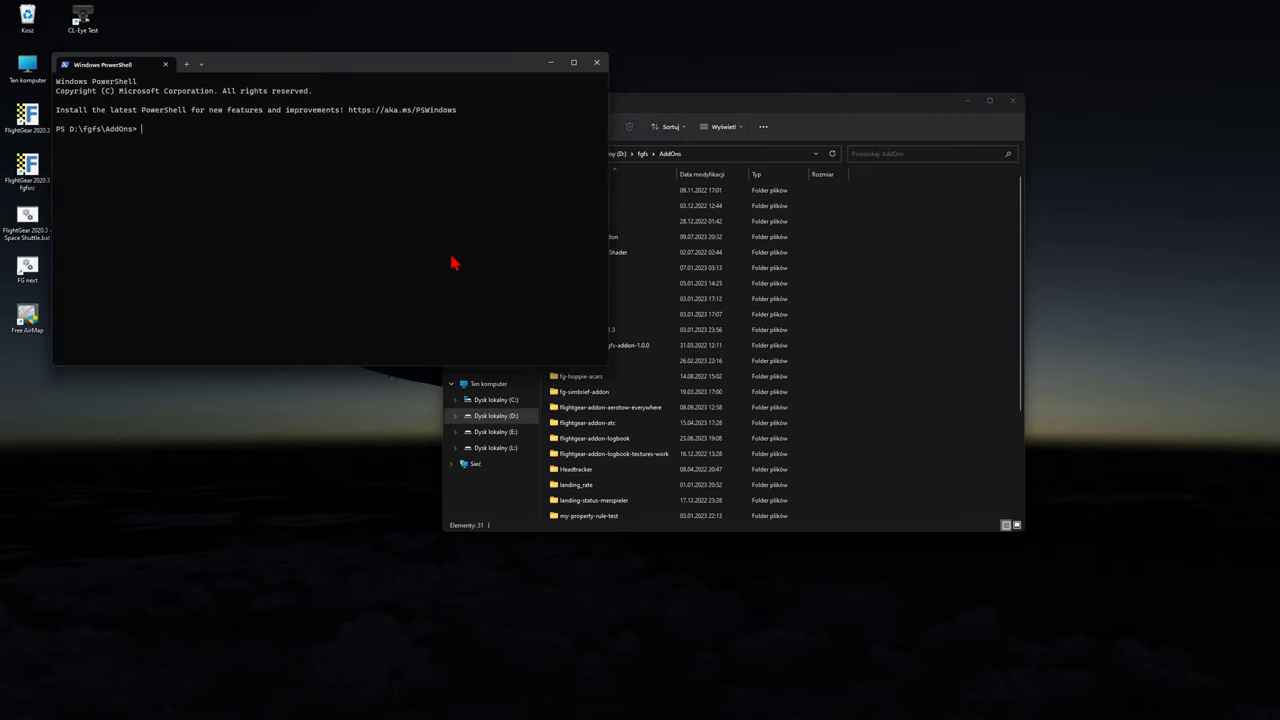
pyautogui.scroll(5, 452, 262)
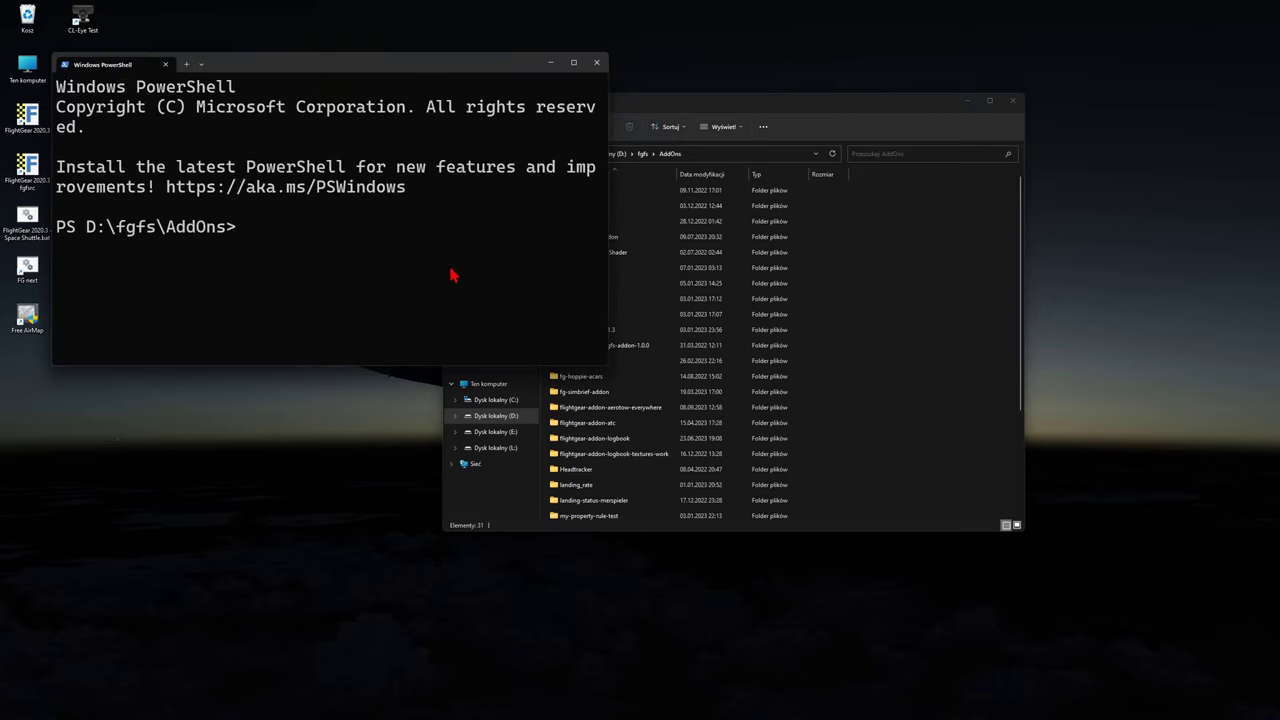
pyautogui.write('git clone')
pyautogui.hotkey('ctrl', 'v')
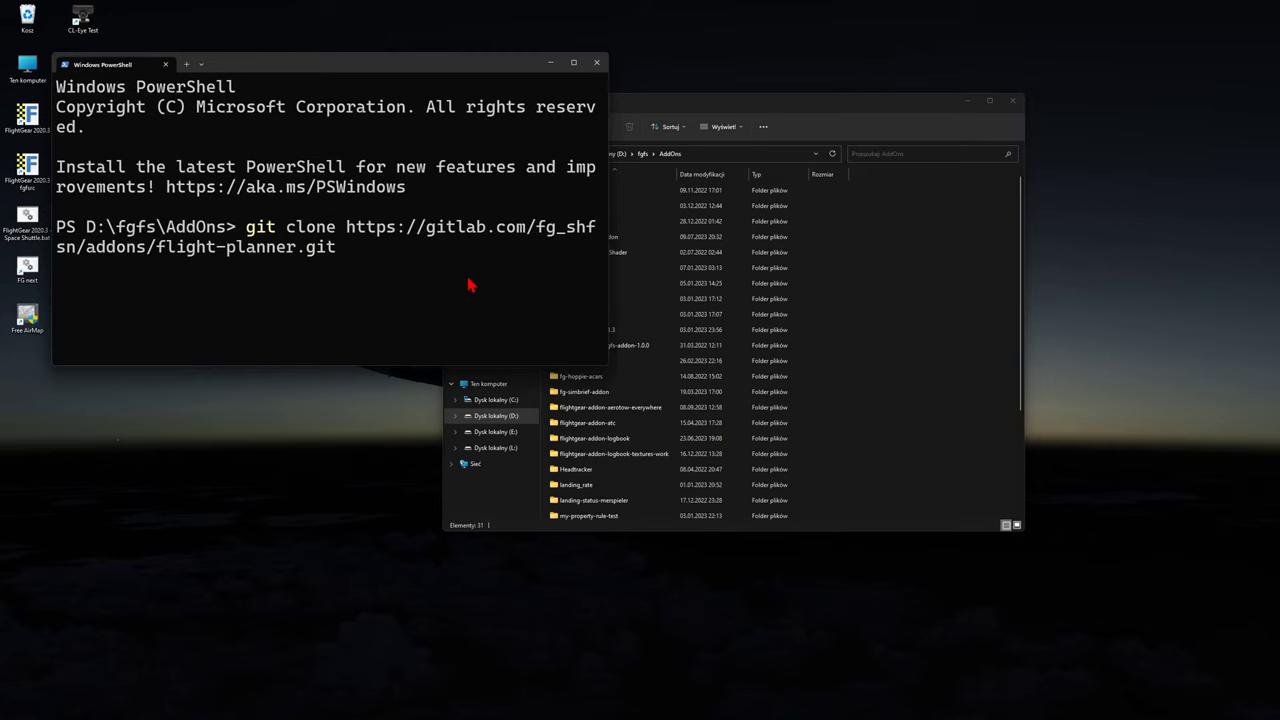
pyautogui.write('flight-planner')
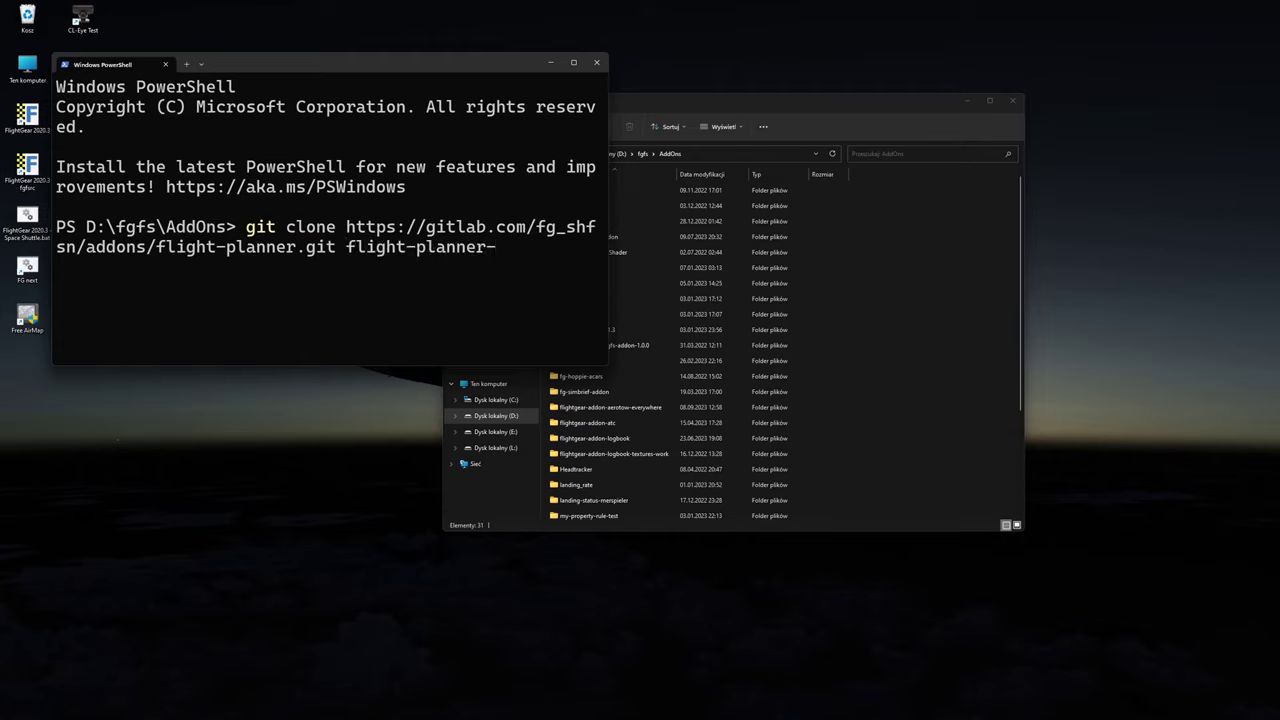
pyautogui.write('-tu-154b')
pyautogui.moveTo(480, 251); pyautogui.dragTo(563, 248)
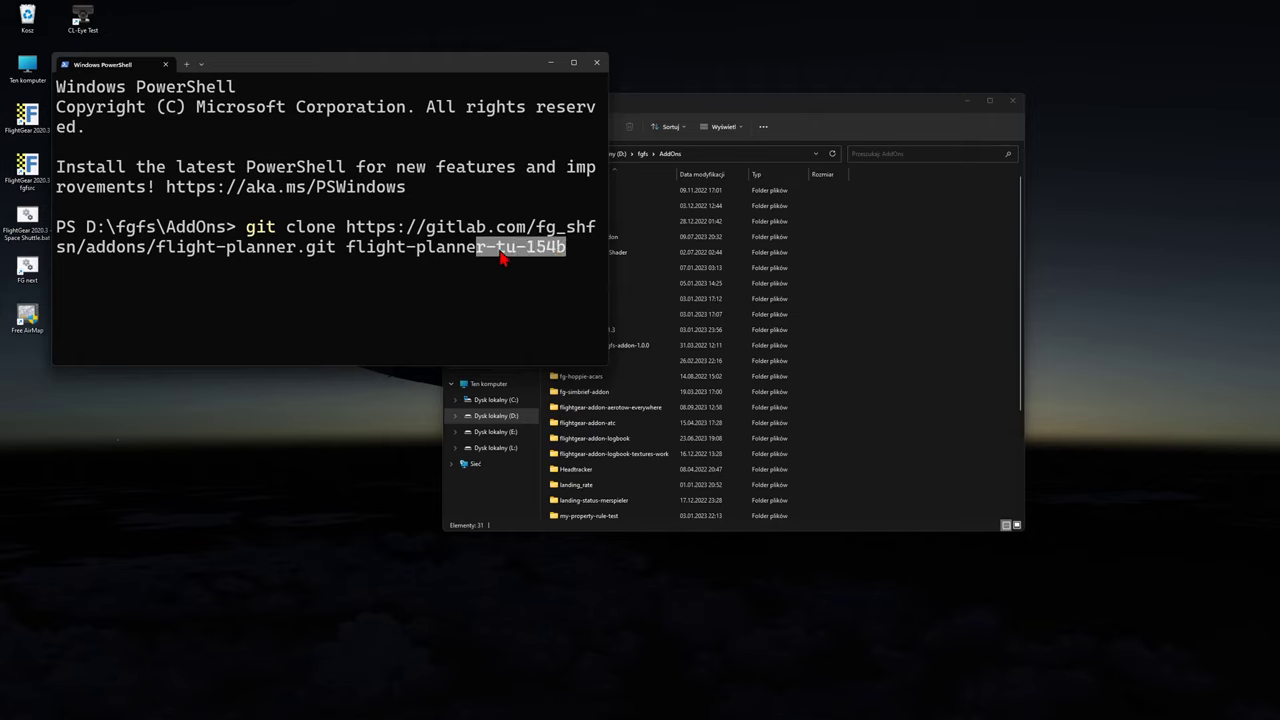
pyautogui.moveTo(349, 251); pyautogui.dragTo(486, 259)
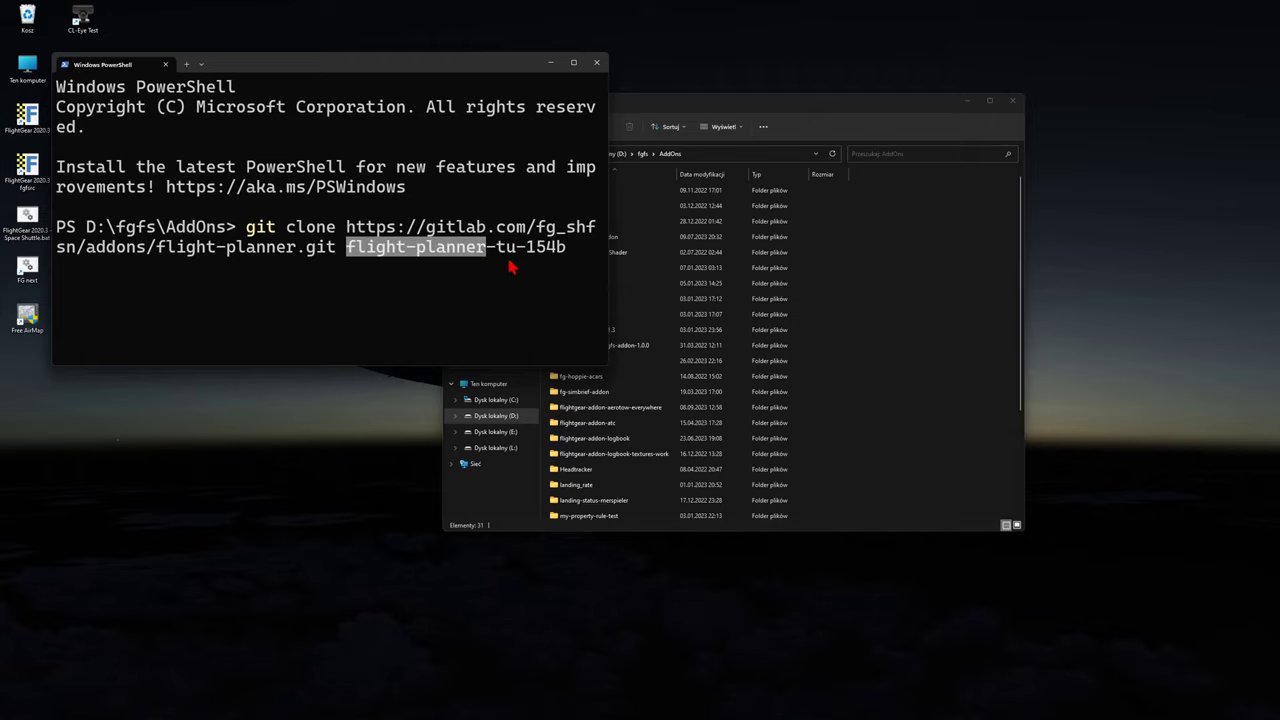
pyautogui.click(560, 251)
pyautogui.press('Return')
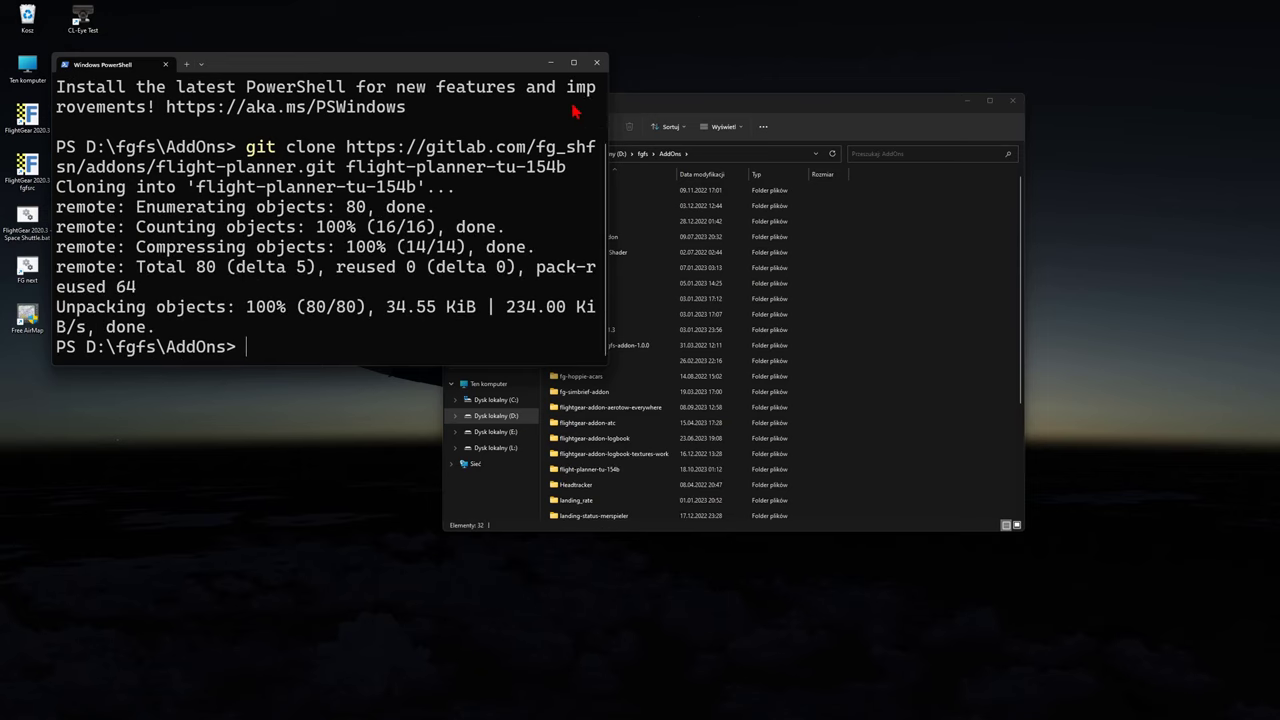
pyautogui.click(597, 63)
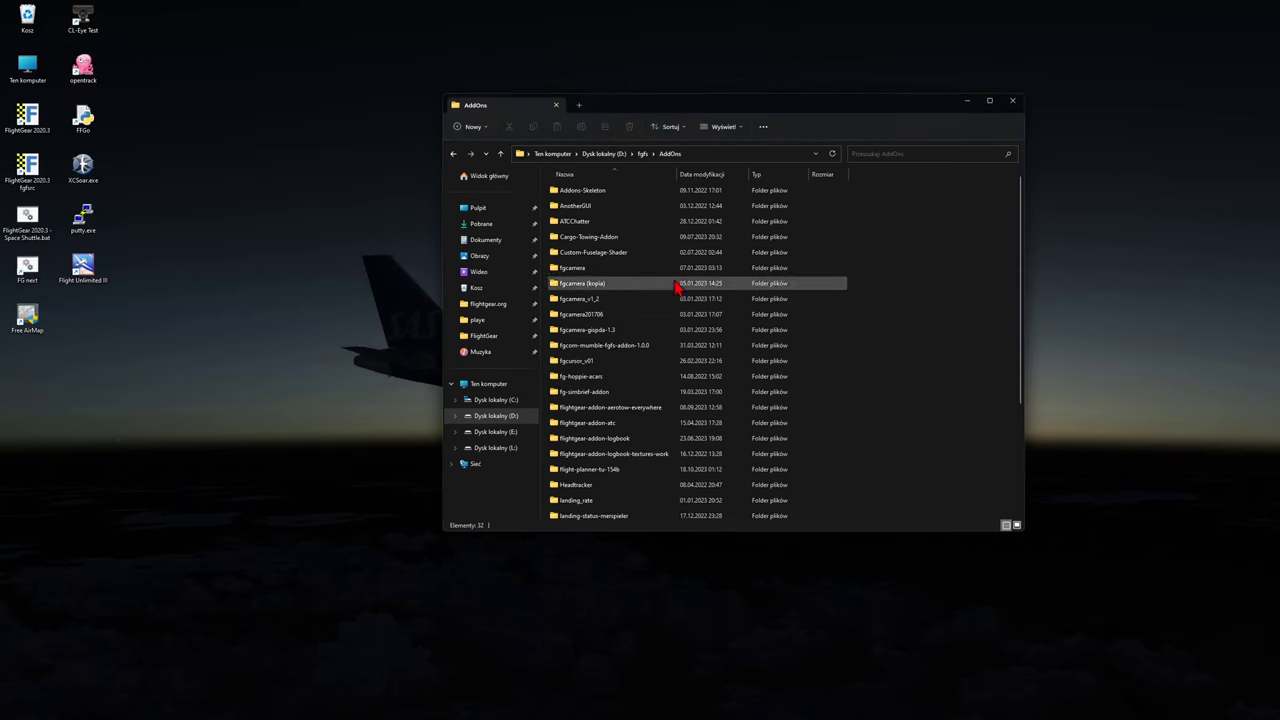
# Copy the path of the flight-planner-tu-154b folder and add it as an additional module folder in the FlightGear launcher.
pyautogui.doubleClick(607, 474)
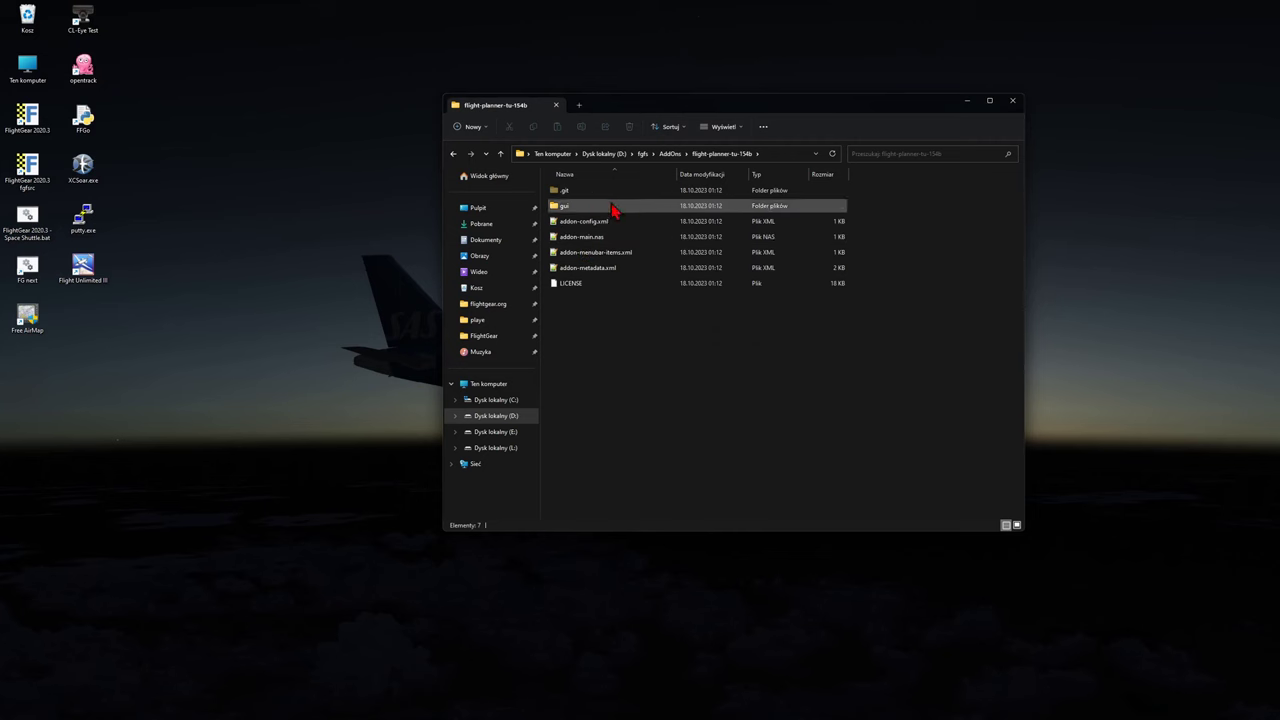
pyautogui.click(771, 153)
pyautogui.hotkey('ctrl', 'c')
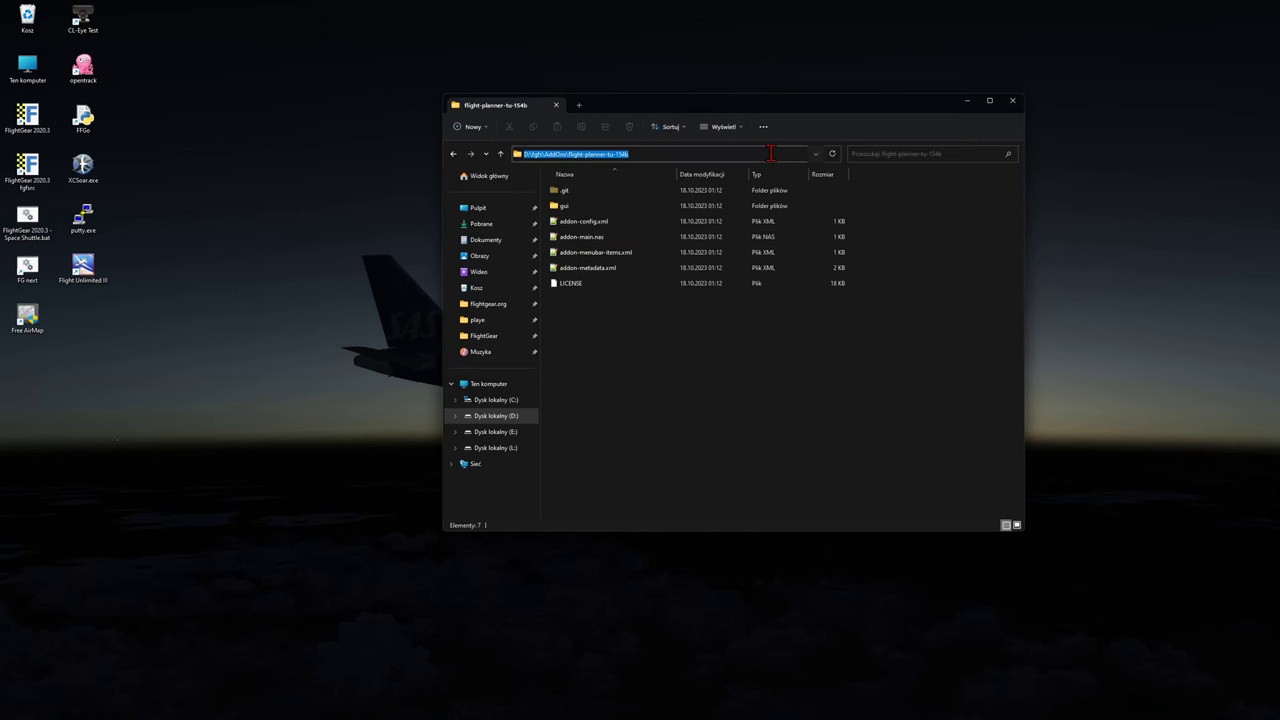
pyautogui.hotkey('alt', 'Tab')
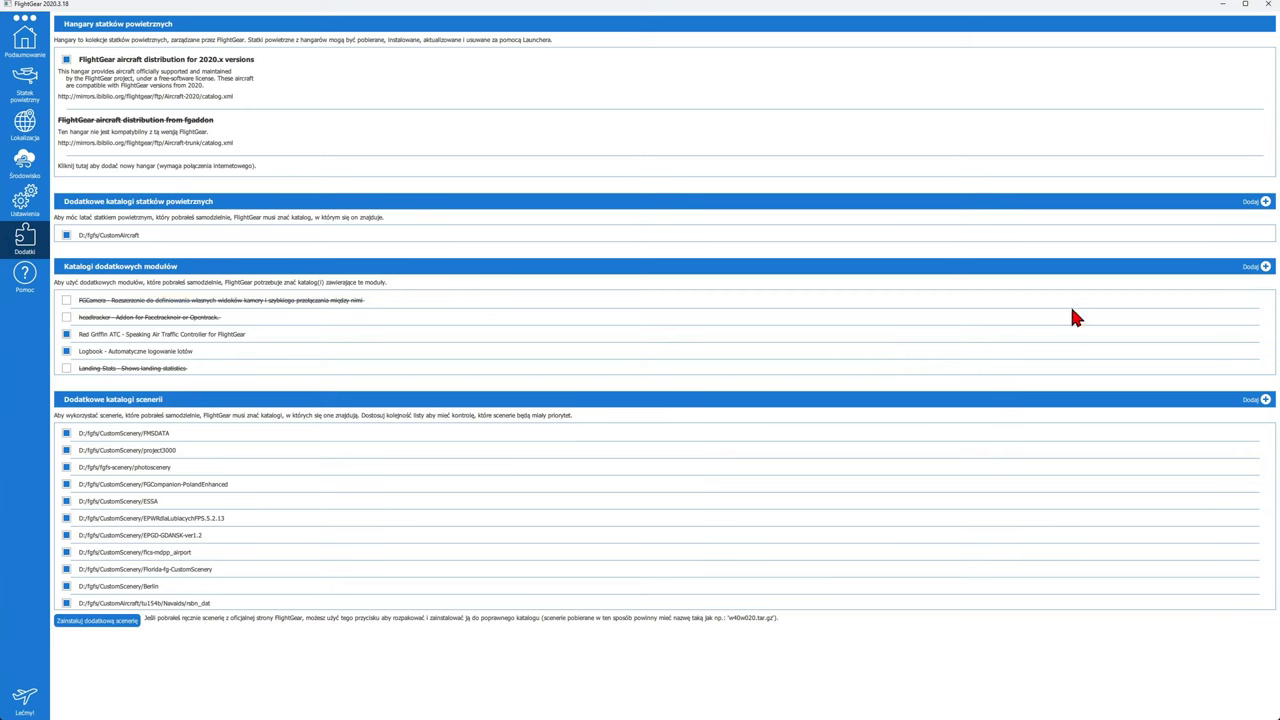
pyautogui.click(1253, 270)
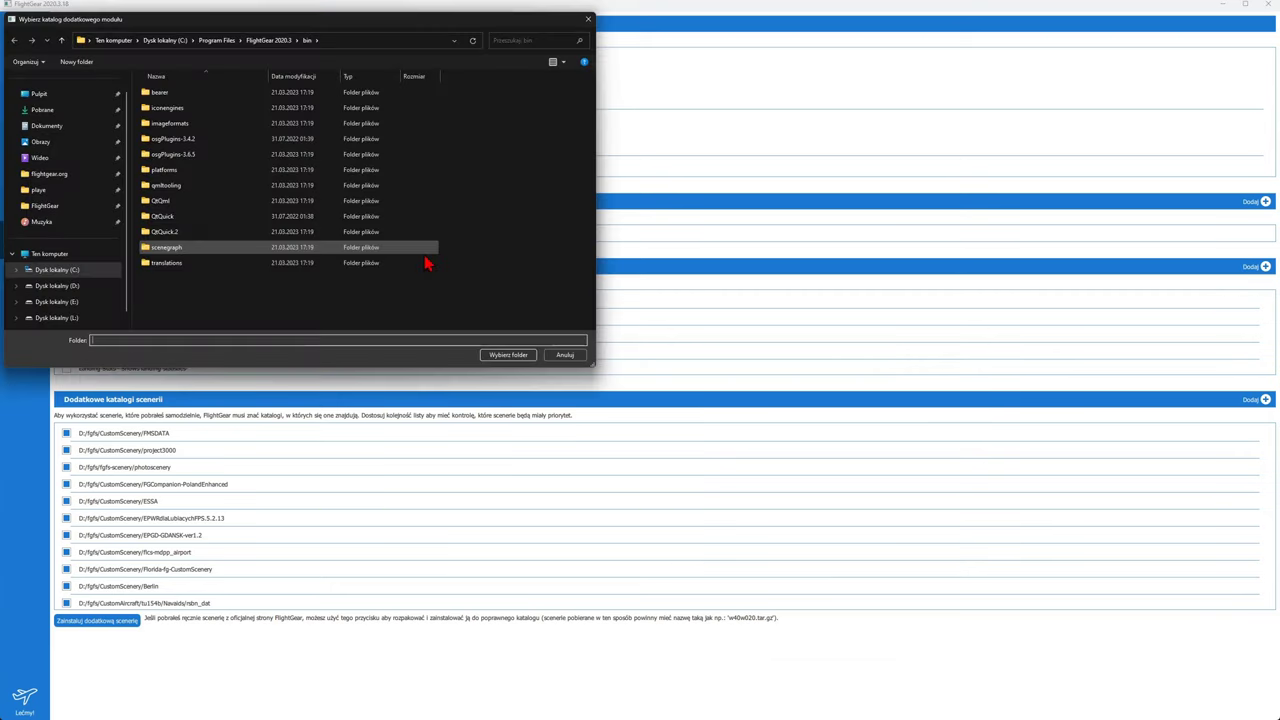
pyautogui.click(289, 340)
pyautogui.hotkey('ctrl', 'v')
pyautogui.click(505, 356)
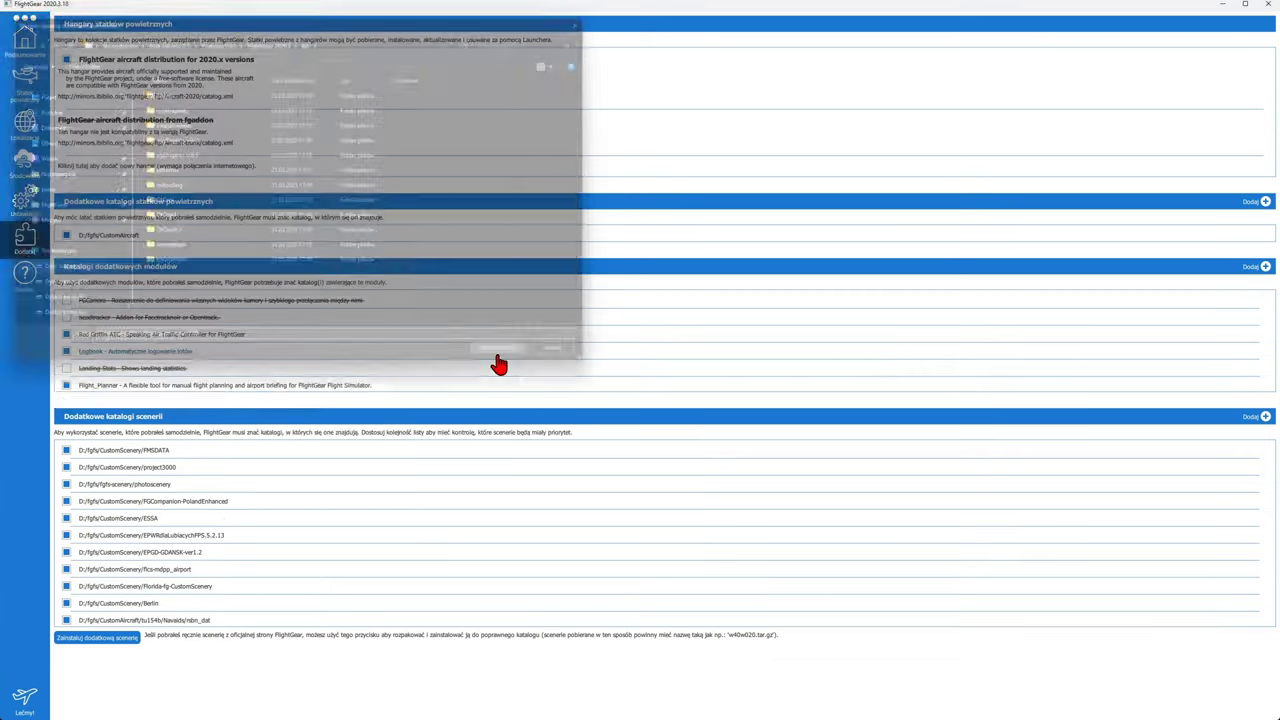
# View the Flight_Planner module's details in the FlightGear launcher and return to the add-ons overview.
pyautogui.click(112, 388)
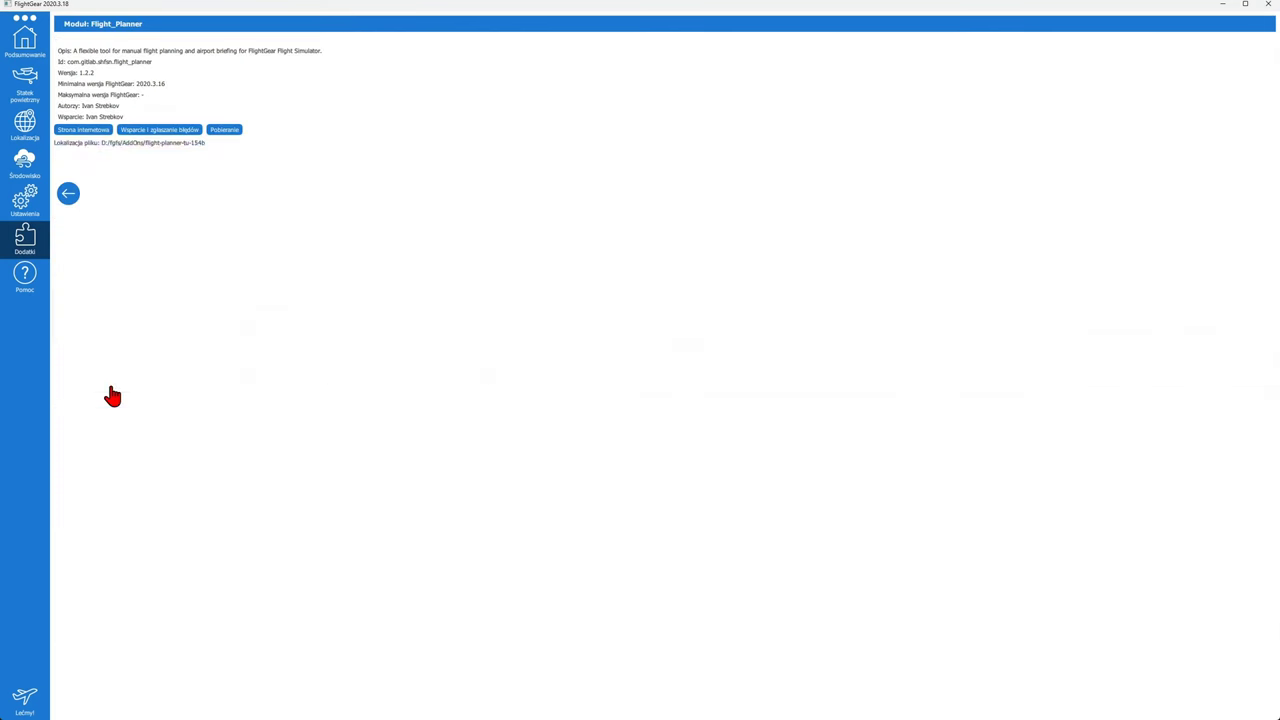
pyautogui.click(69, 193)
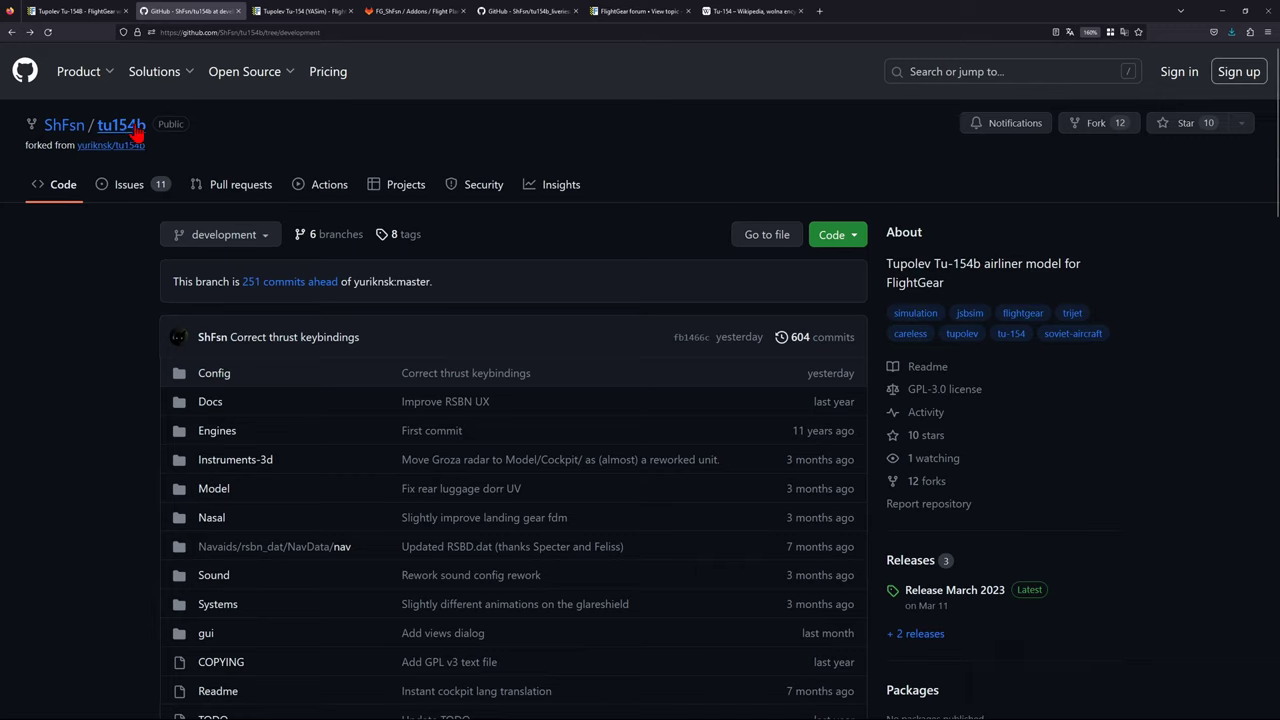
# In the browser, go from the tu154b GitHub page to its author's list of repositories and open tu154b_liveries.
pyautogui.click(60, 128)
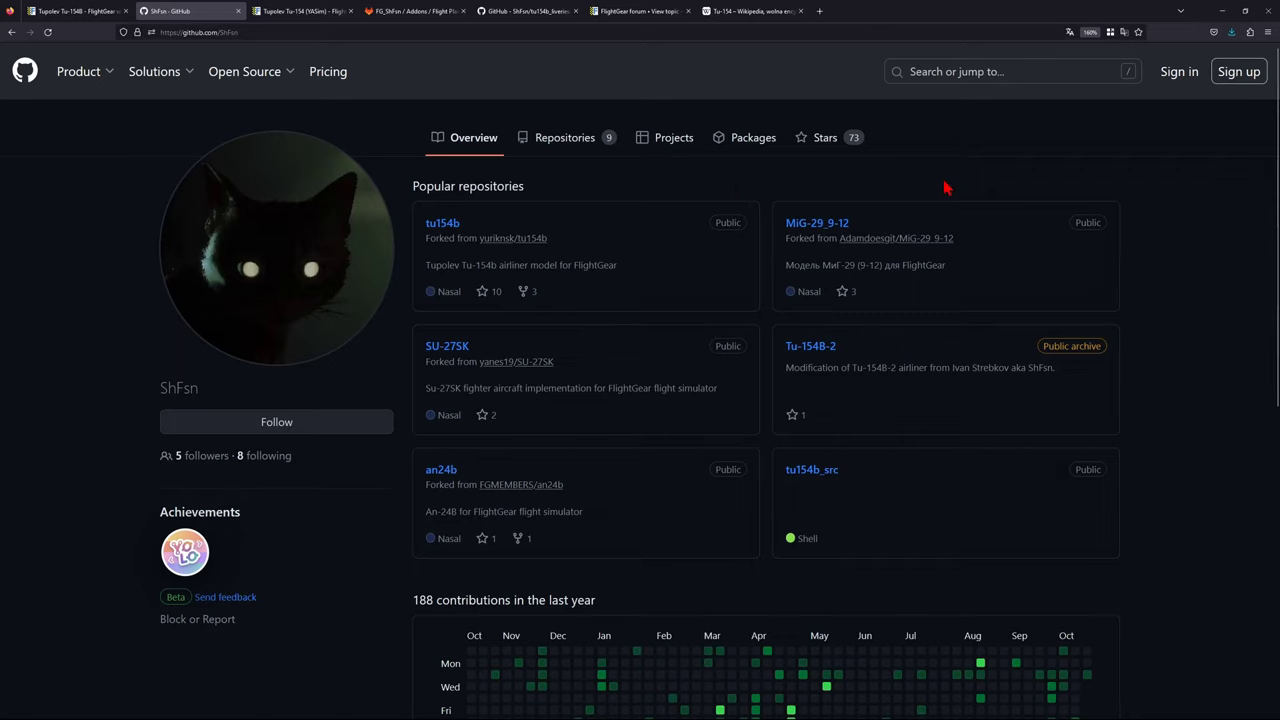
pyautogui.click(573, 147)
pyautogui.scroll(-1, 695, 222)
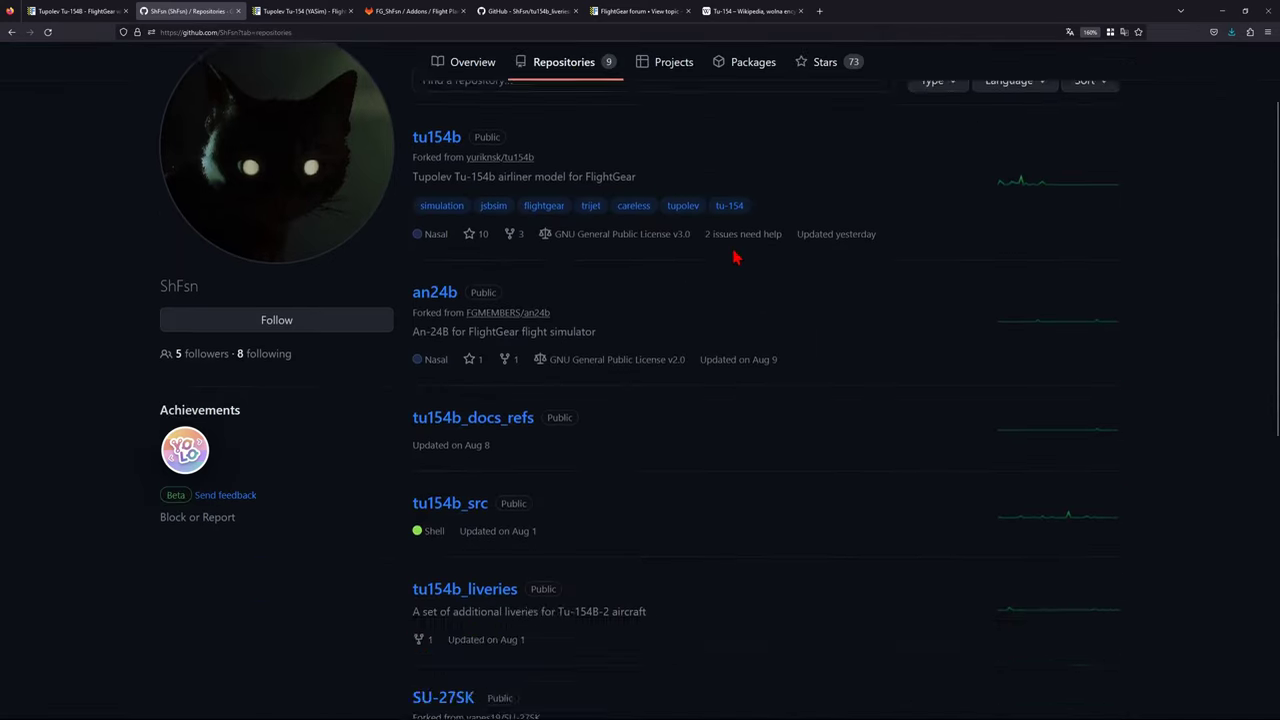
pyautogui.scroll(-3, 503, 340)
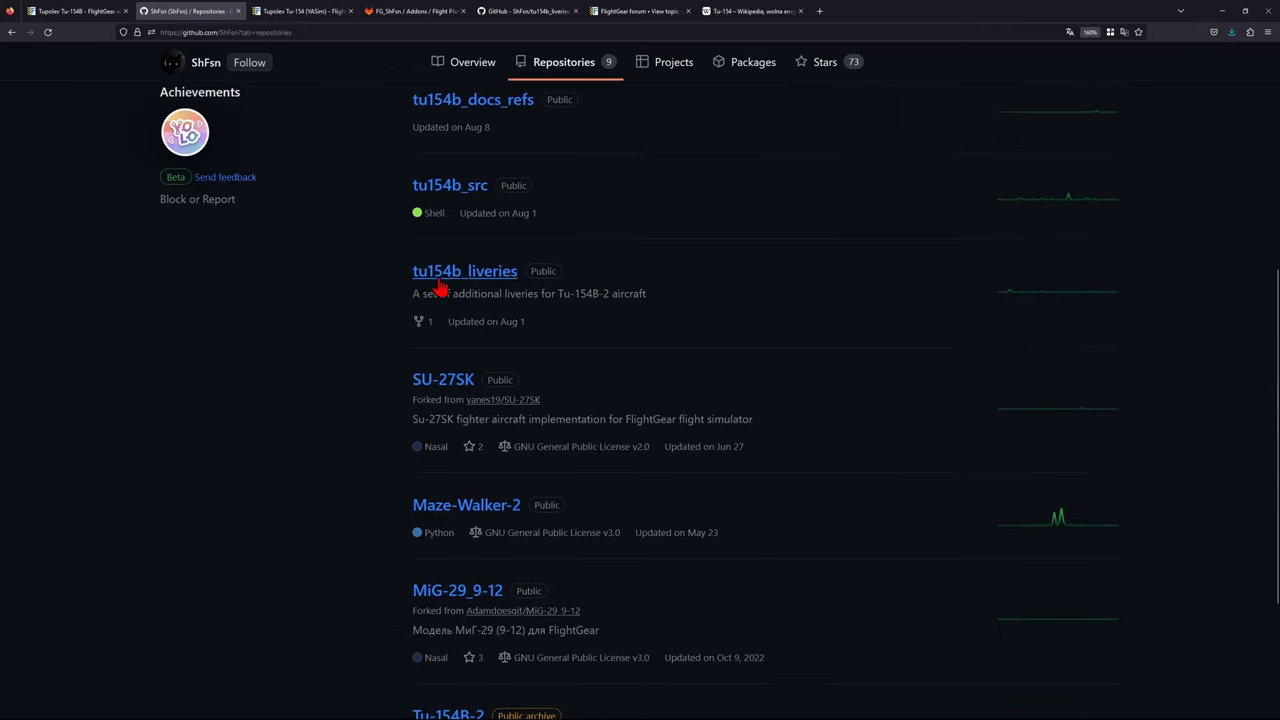
pyautogui.click(498, 274)
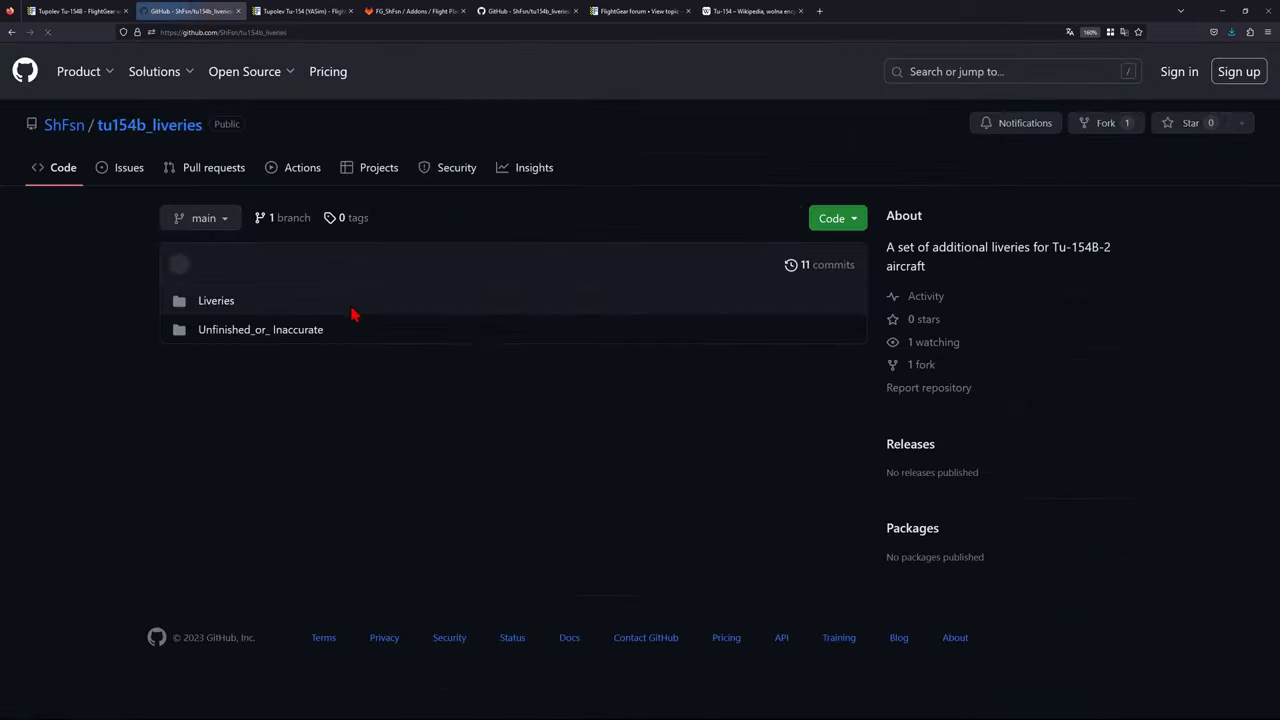
# Browse the repository's Liveries folder, search the page for "lot", and clear the search text.
pyautogui.click(214, 306)
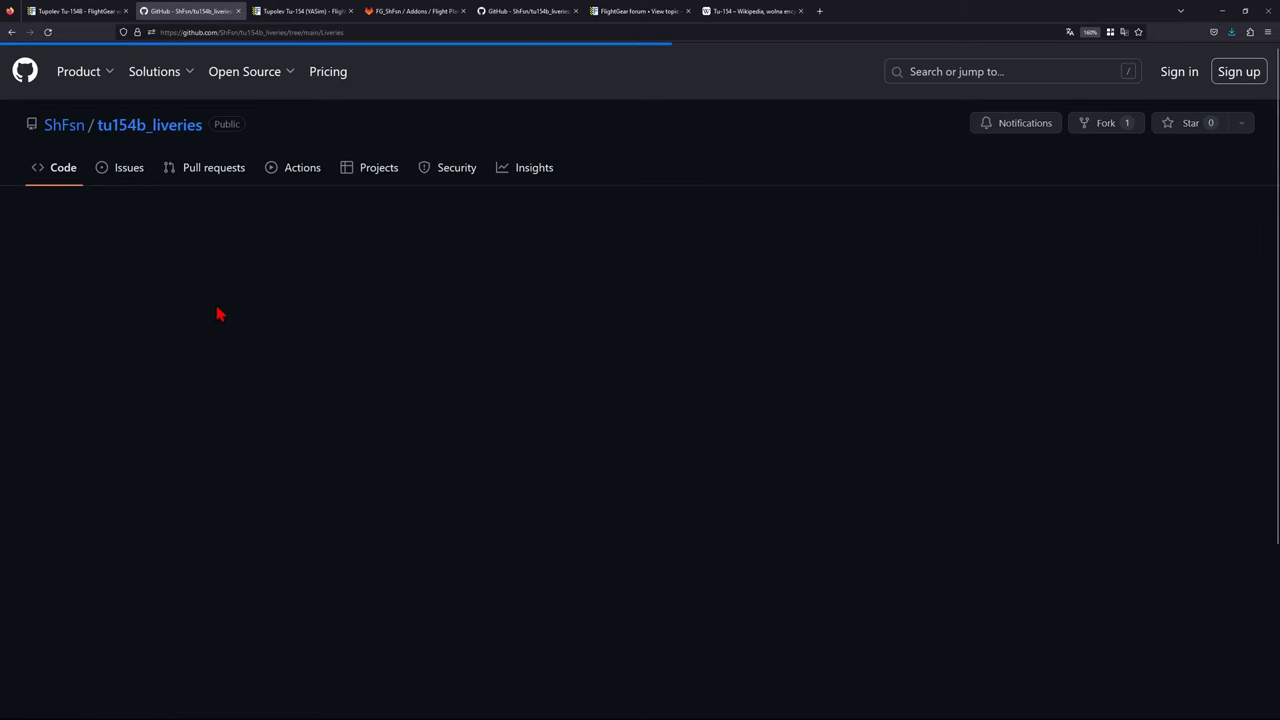
pyautogui.scroll(-6, 365, 345)
pyautogui.scroll(-20, 371, 347)
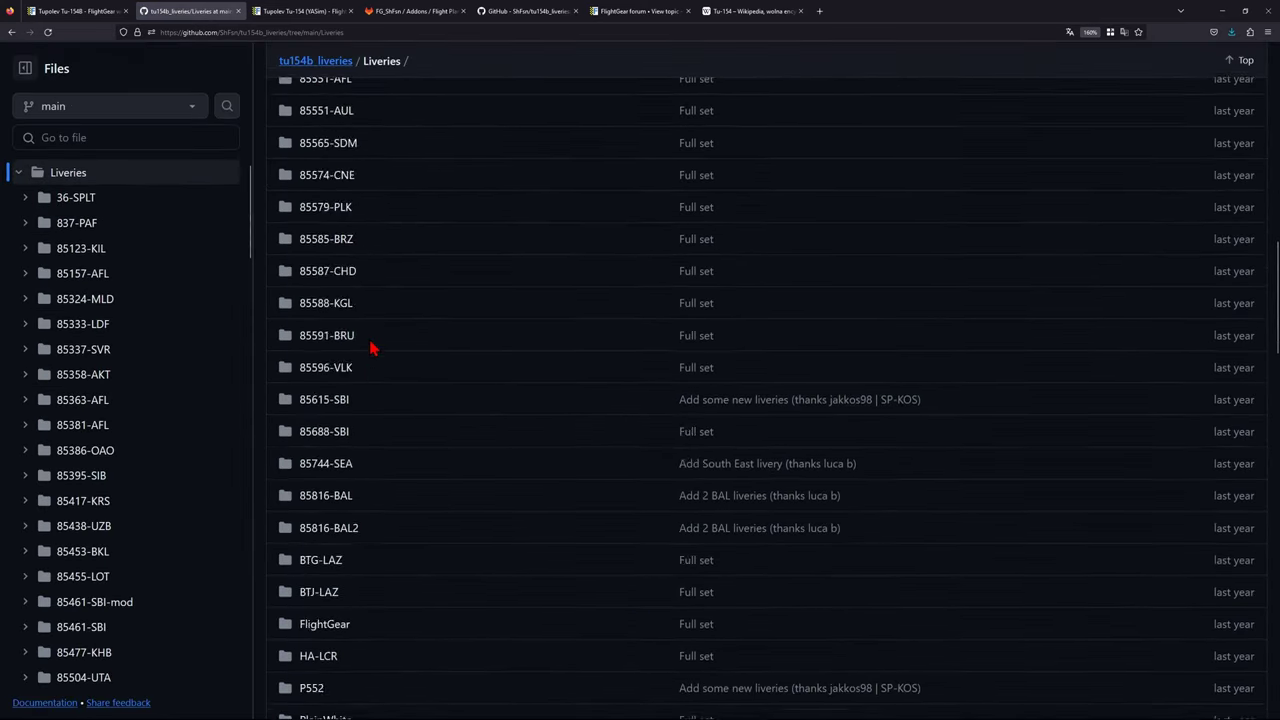
pyautogui.scroll(8, 405, 344)
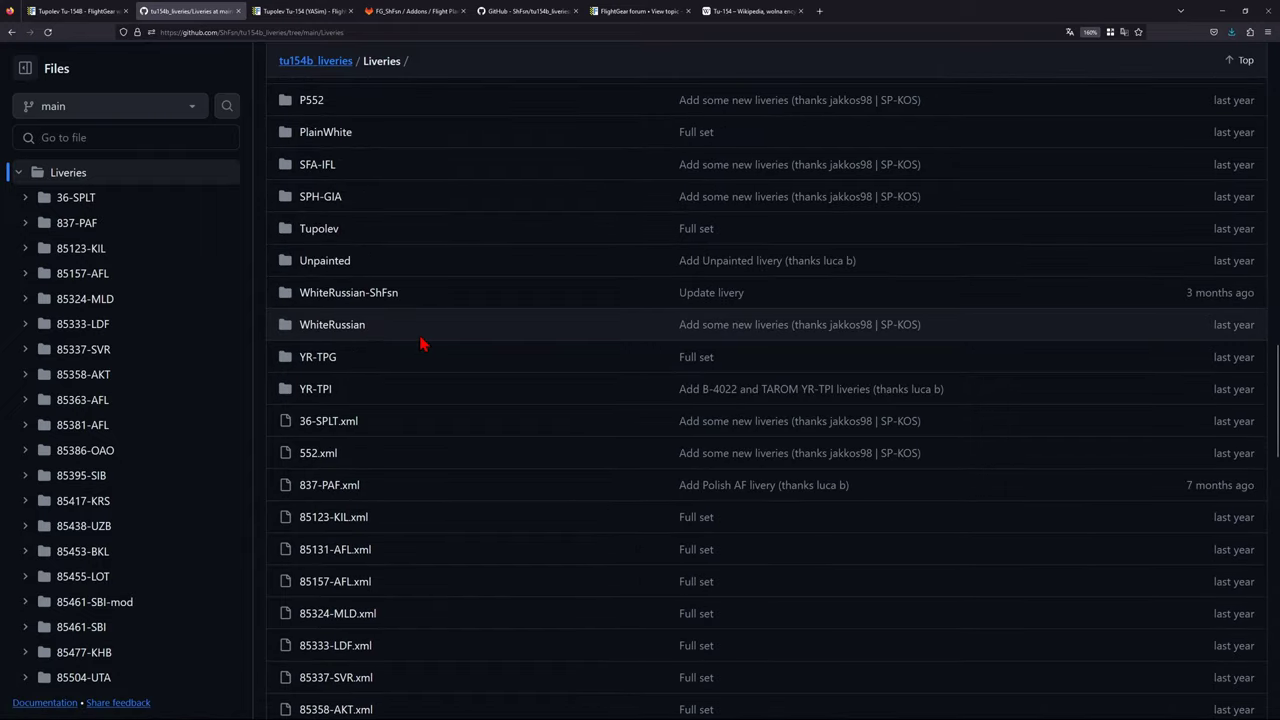
pyautogui.hotkey('ctrl', 'f')
pyautogui.write('lot')
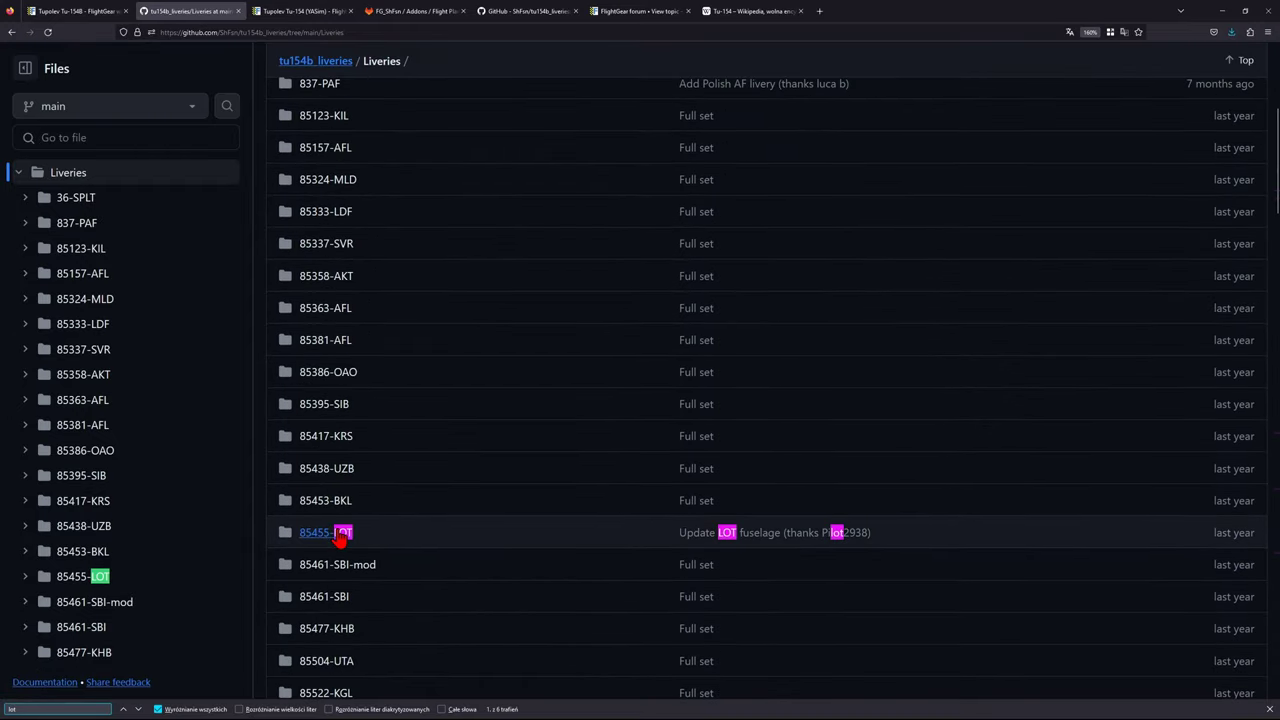
pyautogui.press('BackSpace')
pyautogui.press('BackSpace')
pyautogui.press('BackSpace')
# Switch to File Explorer and open the folder D:\fgfs\CustomAircraft\tu154b\Model\Liveries.
pyautogui.hotkey('alt', 'Tab')
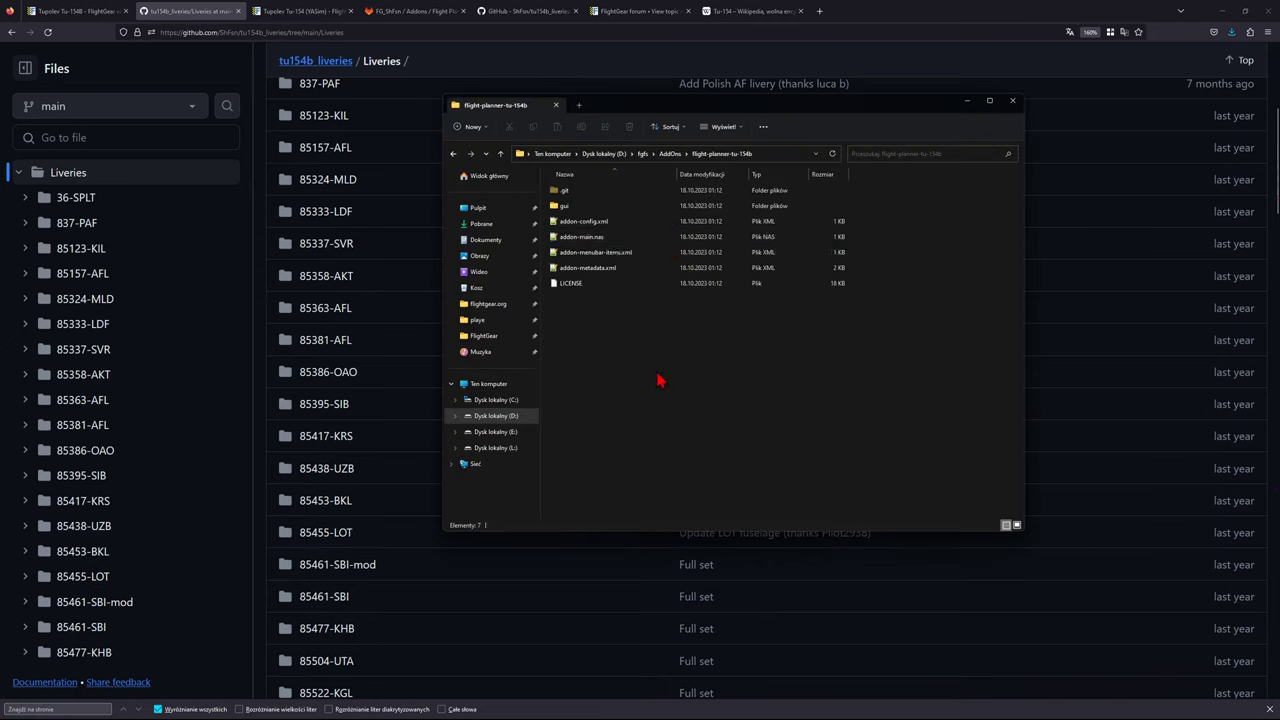
pyautogui.click(644, 154)
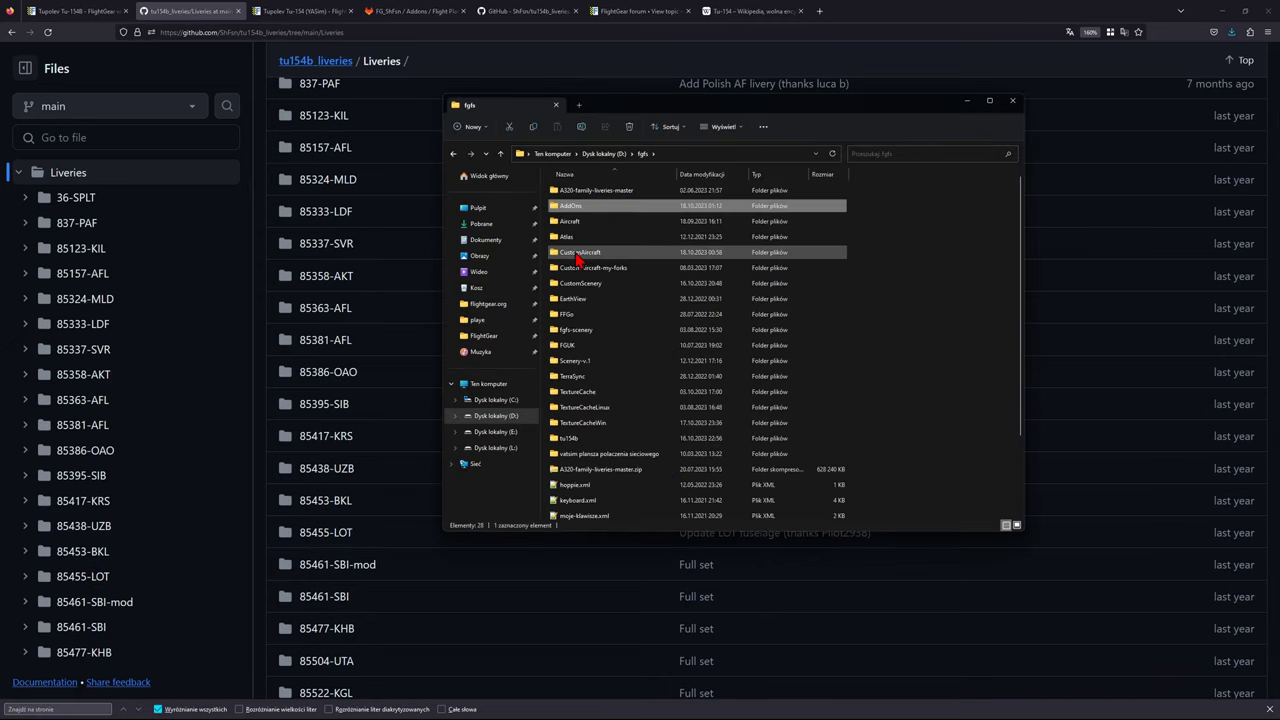
pyautogui.doubleClick(568, 436)
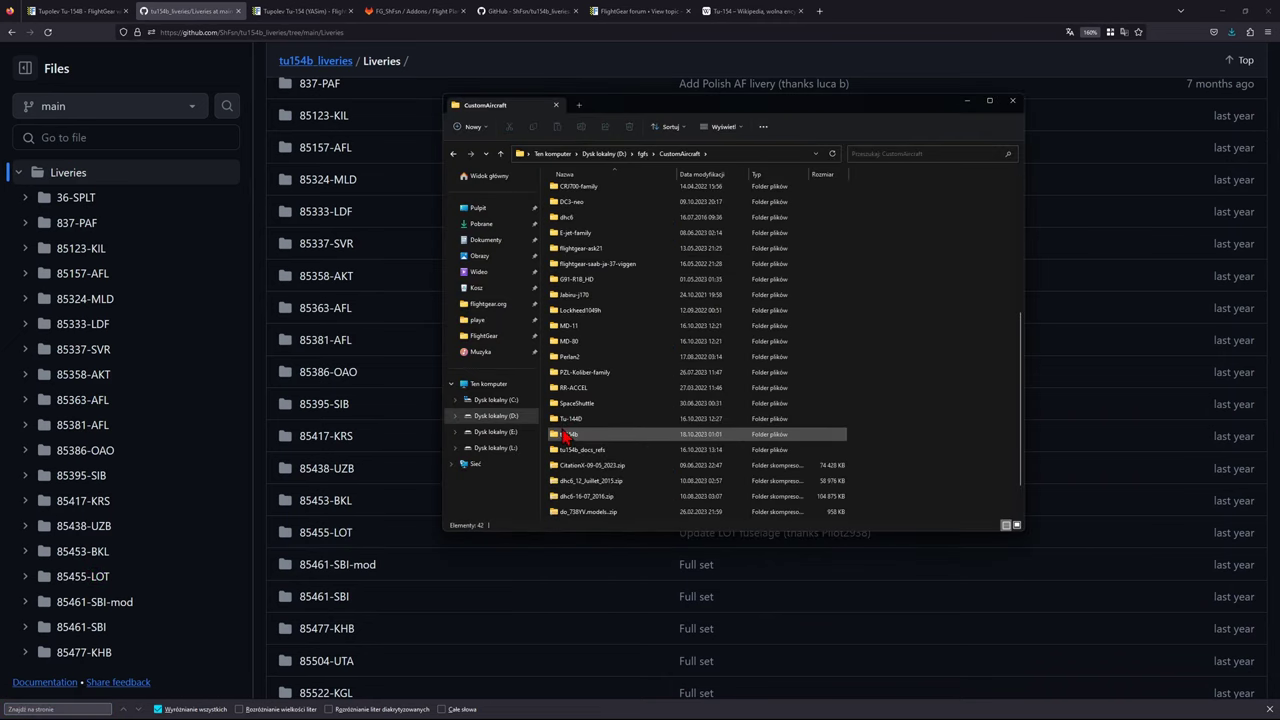
pyautogui.click(566, 438)
pyautogui.doubleClick(566, 437)
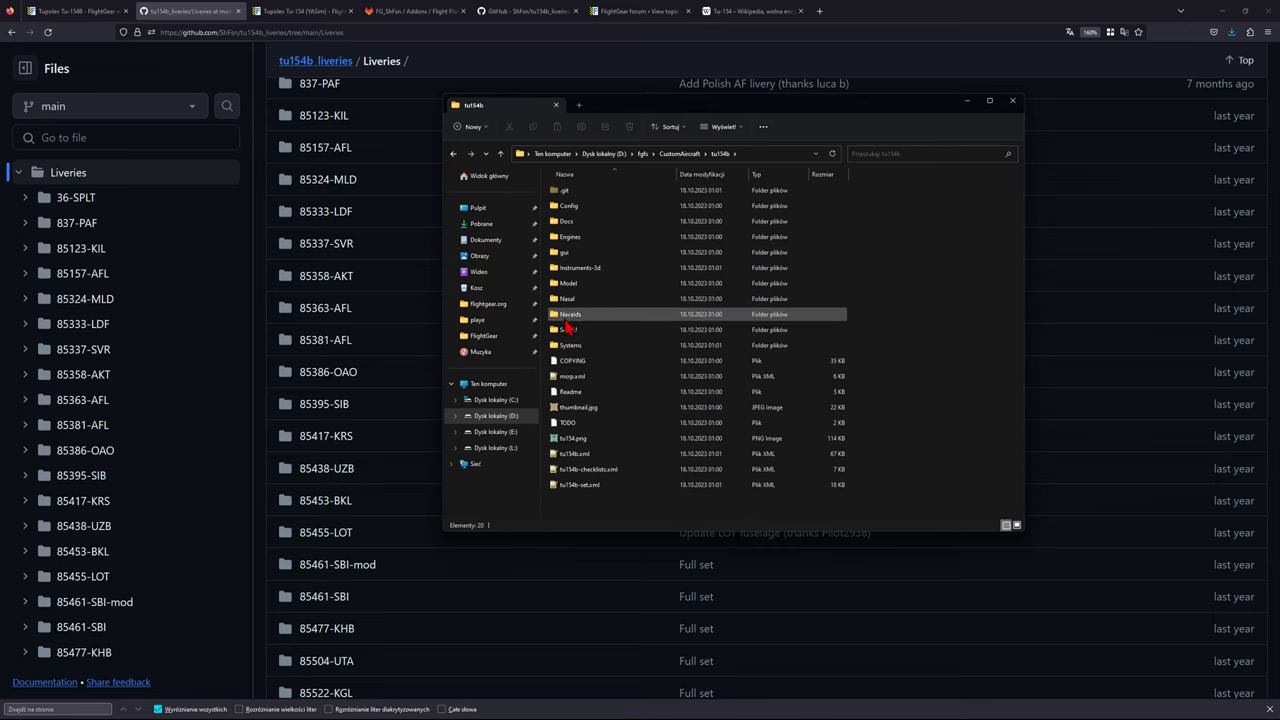
pyautogui.doubleClick(566, 284)
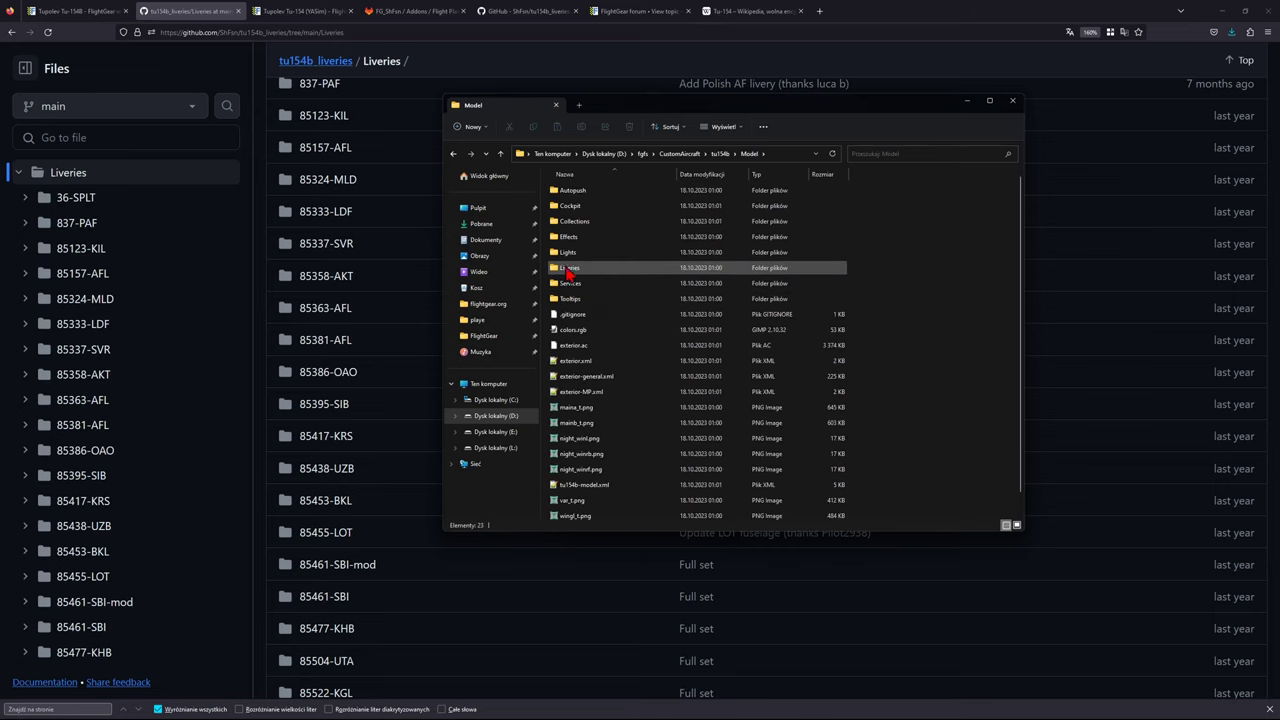
pyautogui.doubleClick(572, 268)
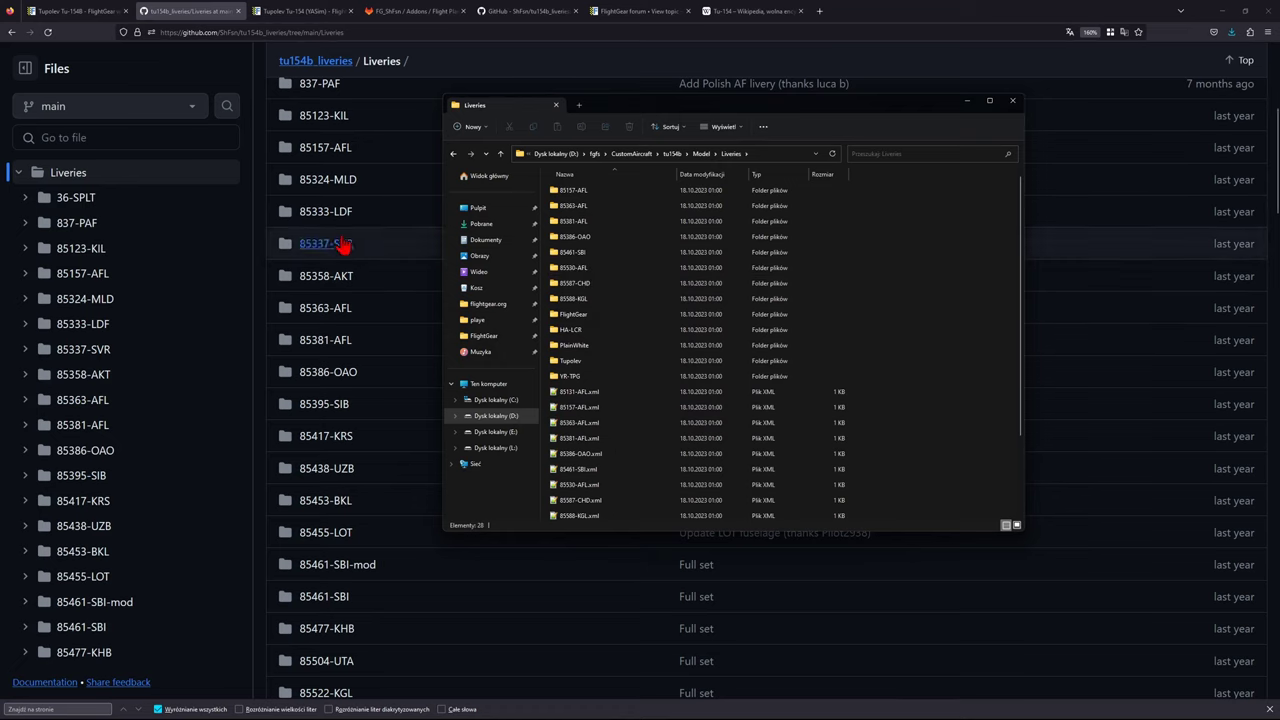
# Look through the livery folders on GitHub beside the local Liveries folder, and return to the tu154b_liveries main page.
pyautogui.scroll(-15, 330, 420)
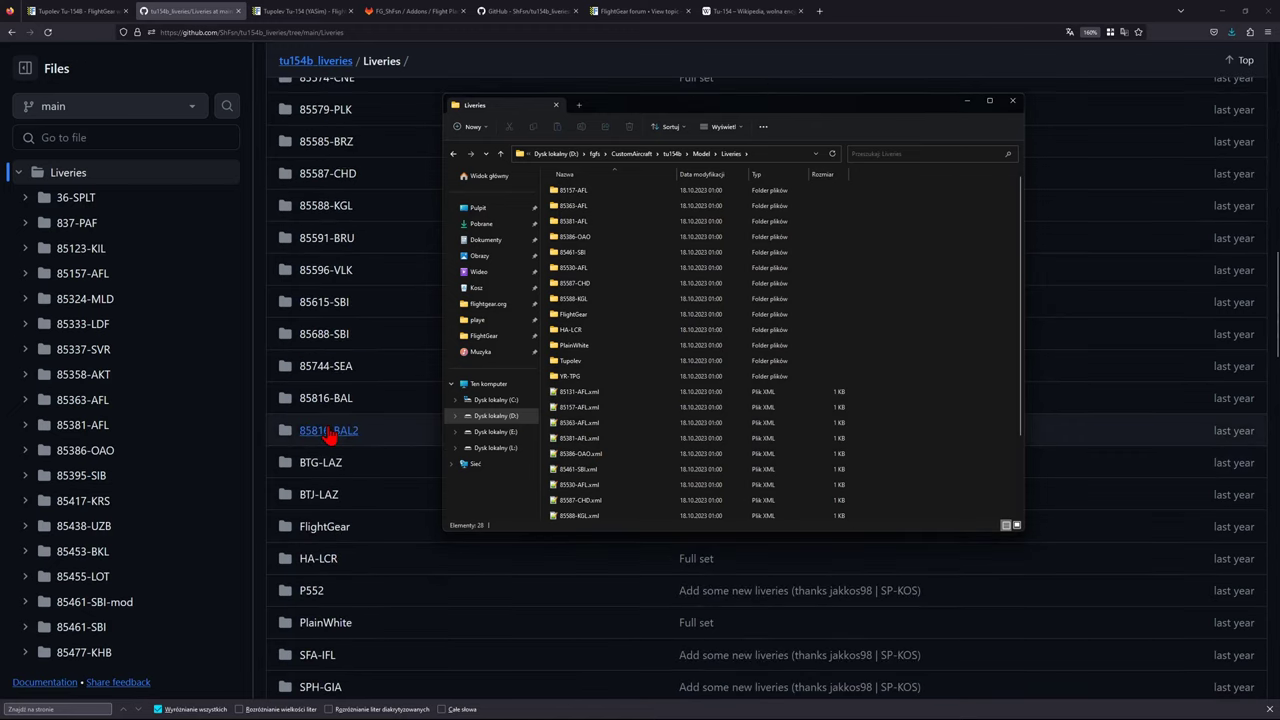
pyautogui.click(300, 320)
pyautogui.scroll(5, 478, 229)
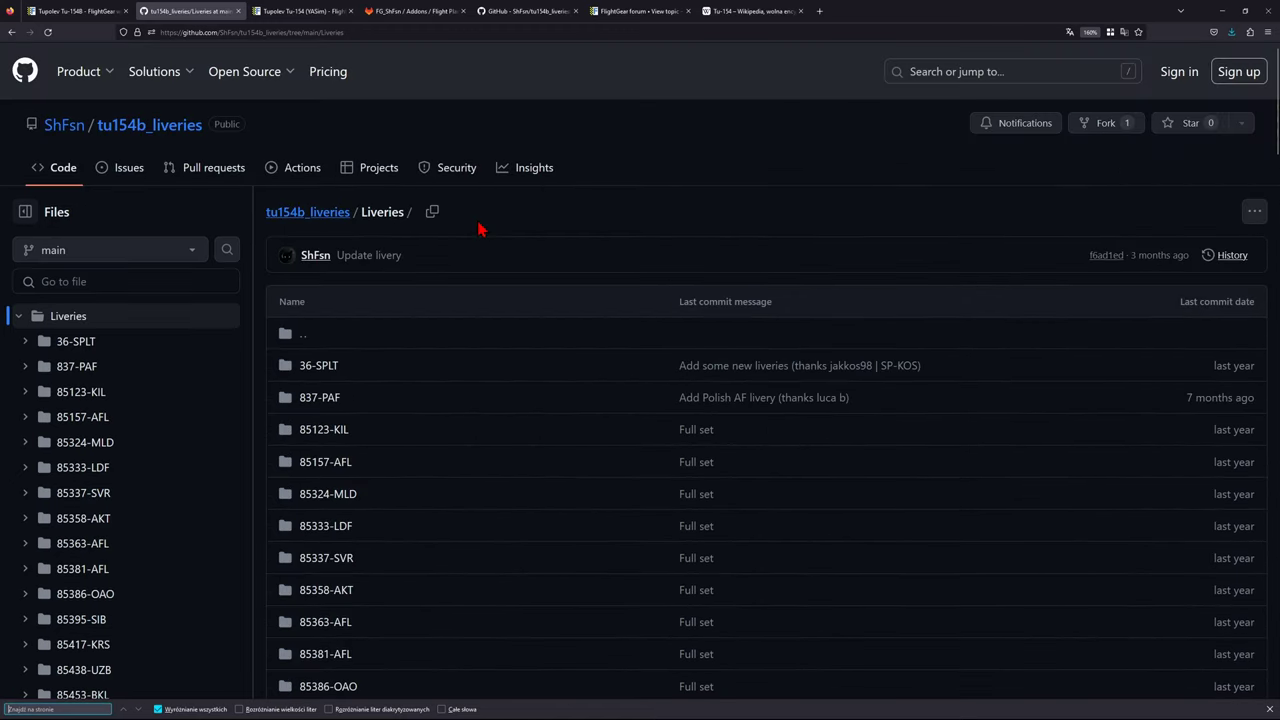
pyautogui.click(11, 33)
pyautogui.moveTo(295, 92)
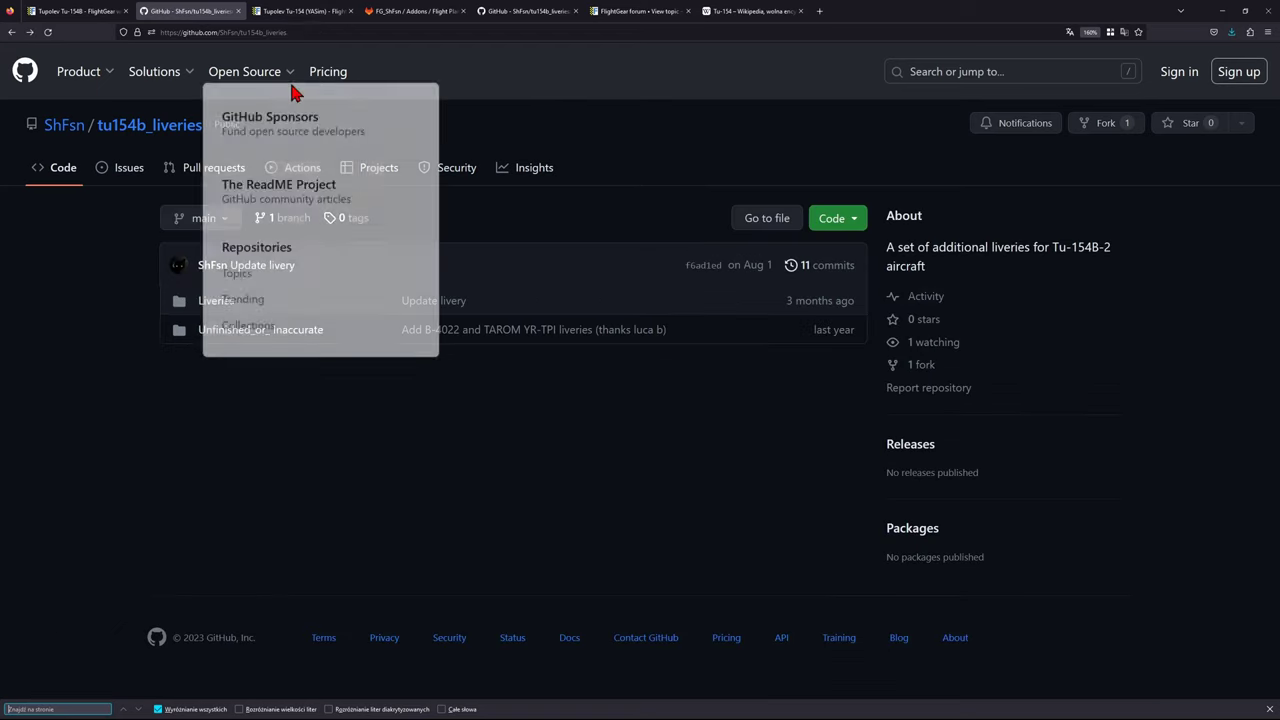
# Switch to the FlightGear forum topic on various scenery packages and look through the listed sceneries down to Moscow.
pyautogui.hotkey('ctrl', 'Tab')
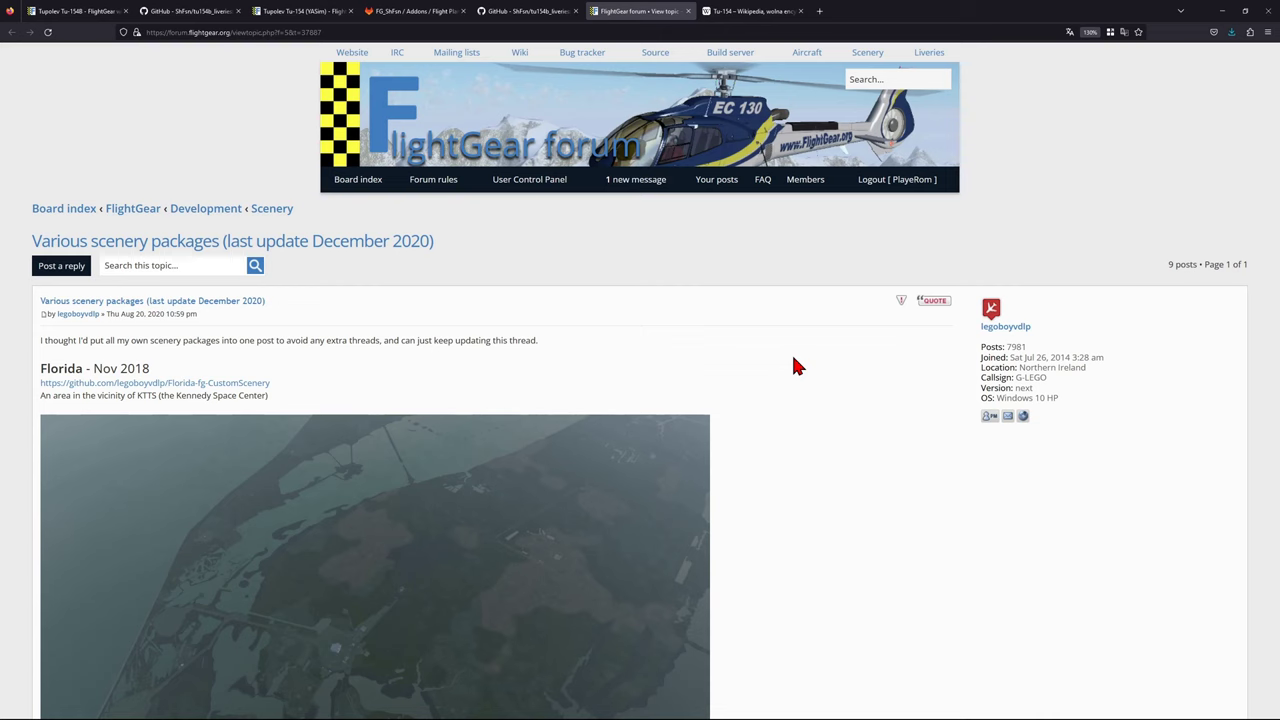
pyautogui.scroll(-7, 797, 367)
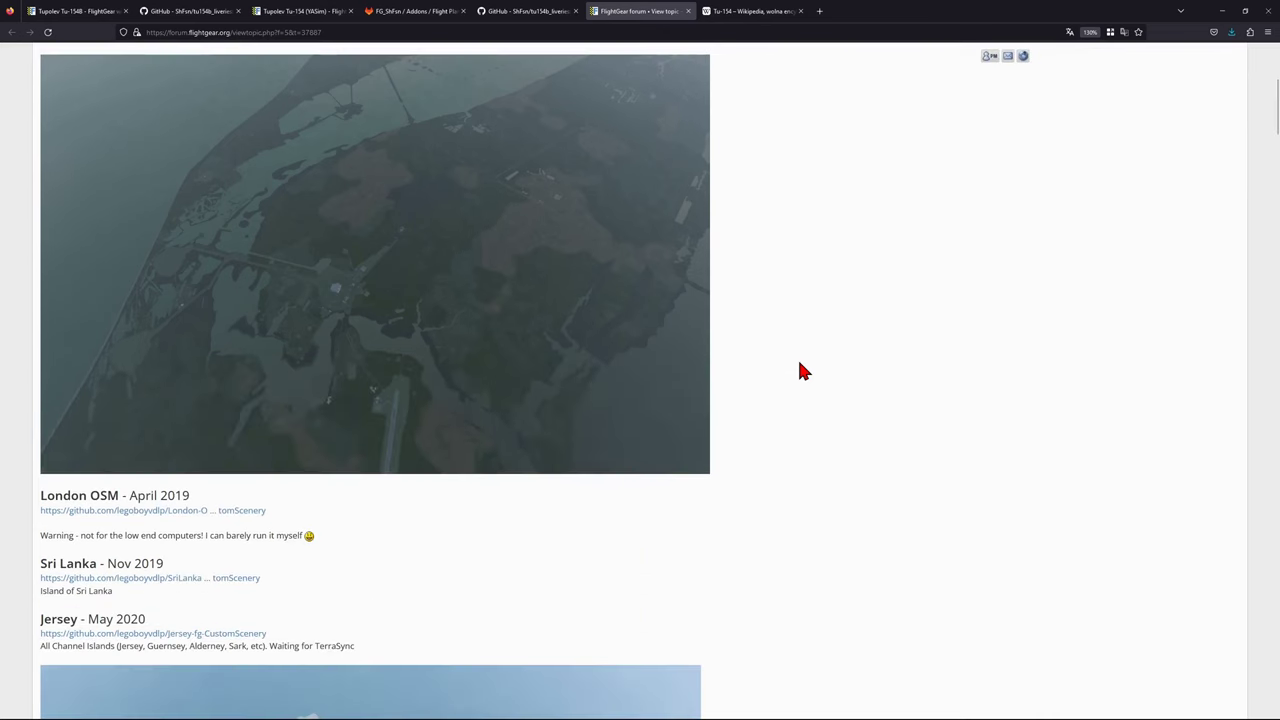
pyautogui.scroll(-9, 799, 363)
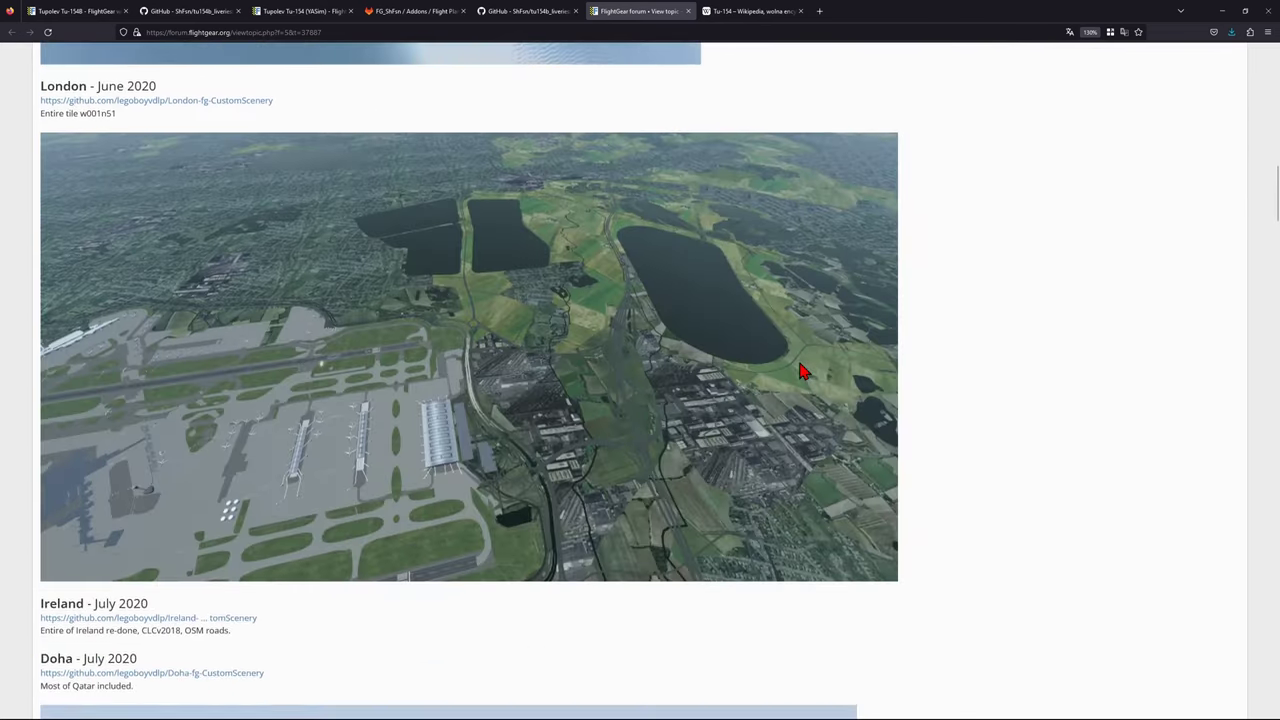
pyautogui.scroll(-7, 799, 363)
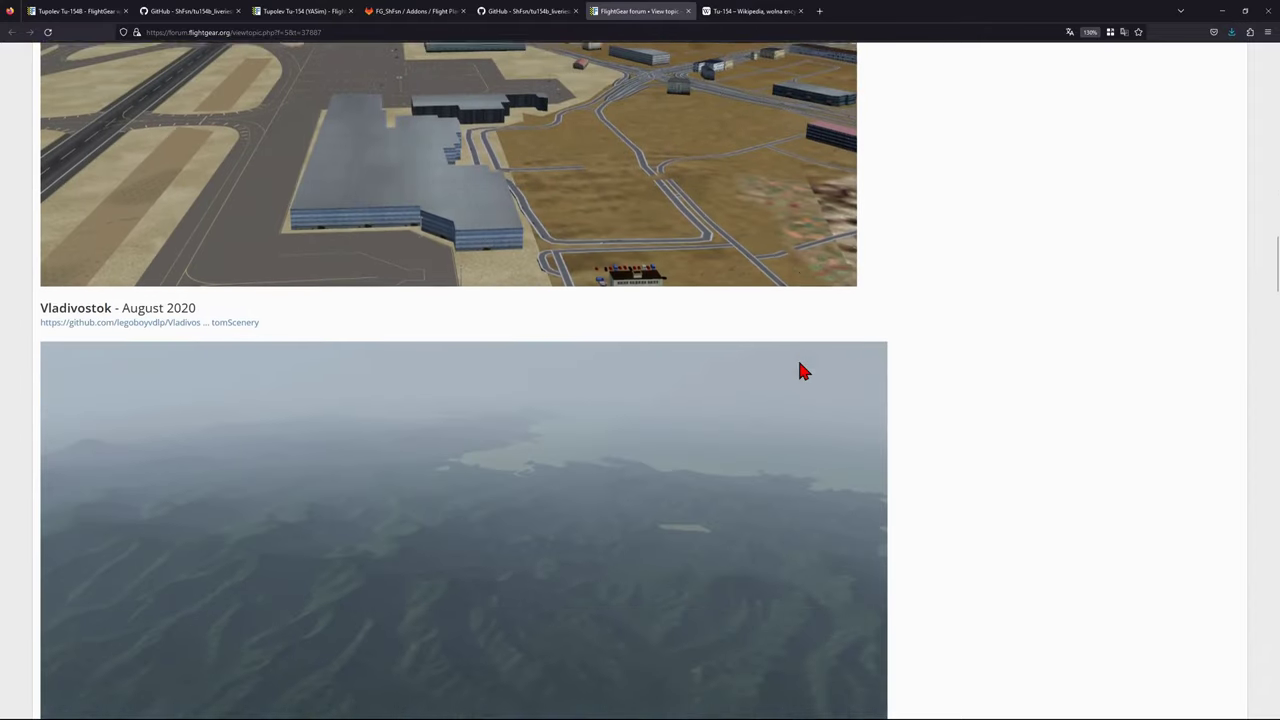
pyautogui.scroll(1, 799, 371)
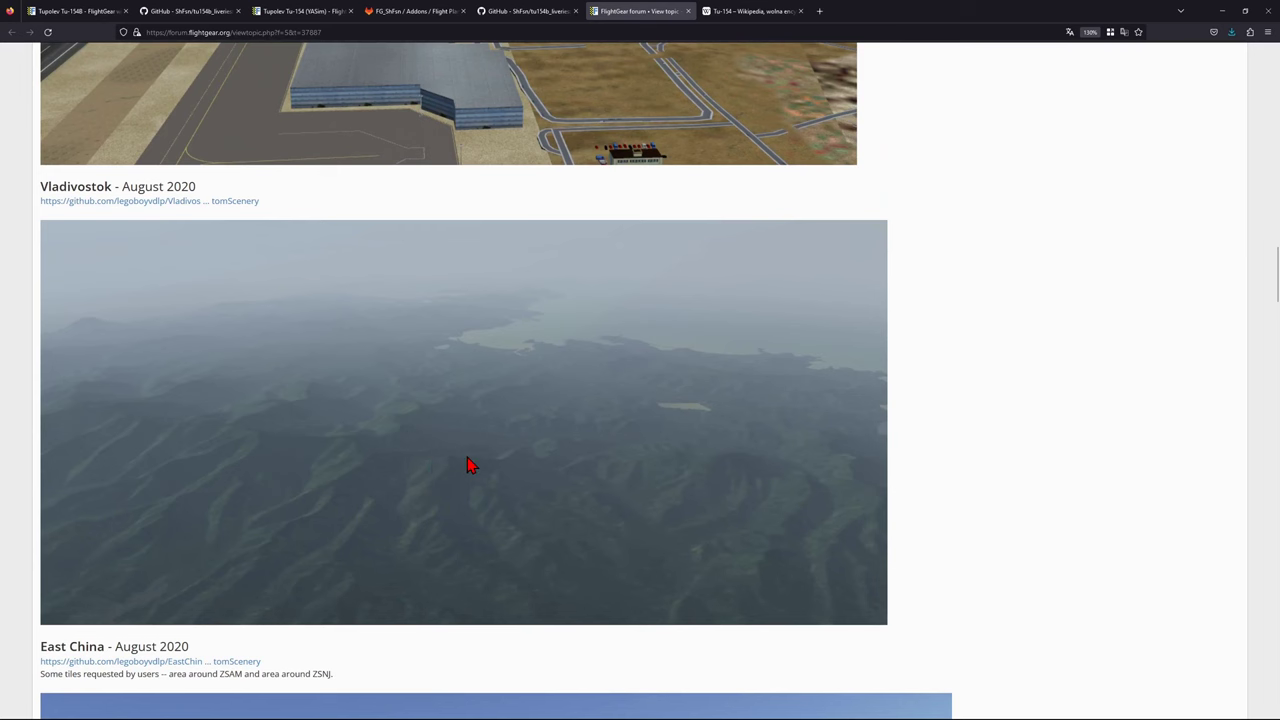
pyautogui.scroll(-6, 531, 449)
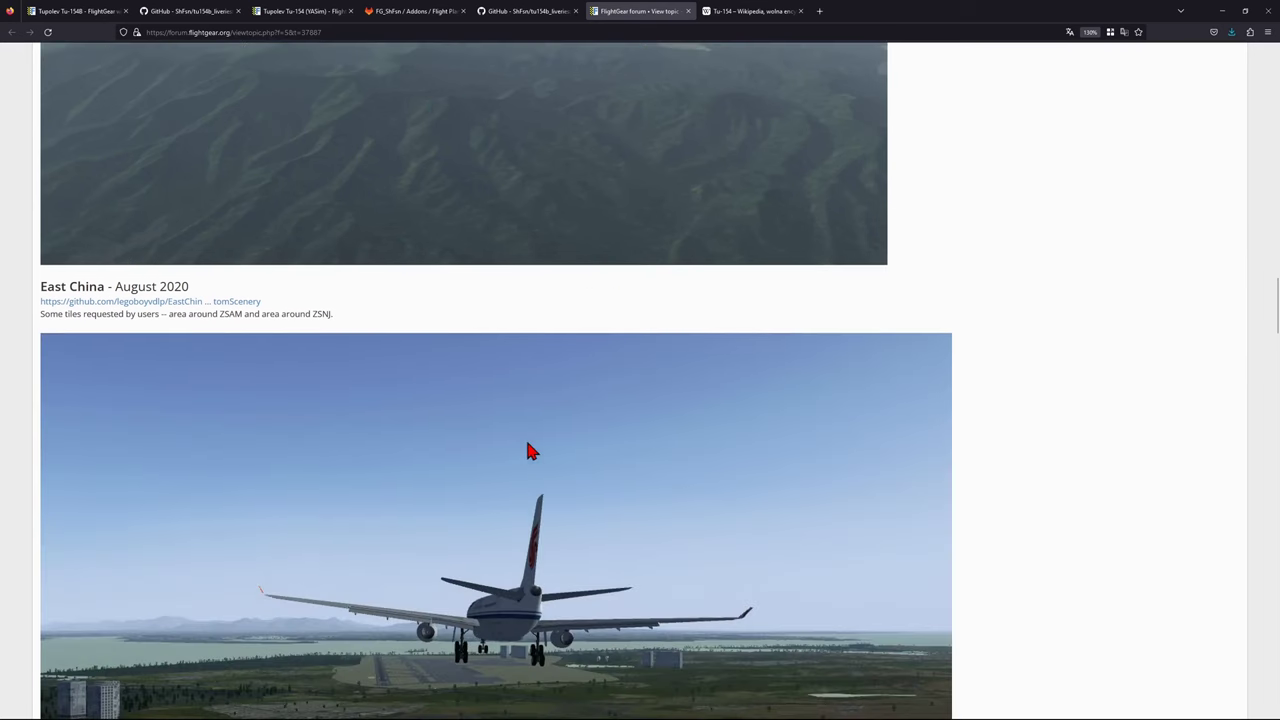
pyautogui.scroll(-4, 530, 452)
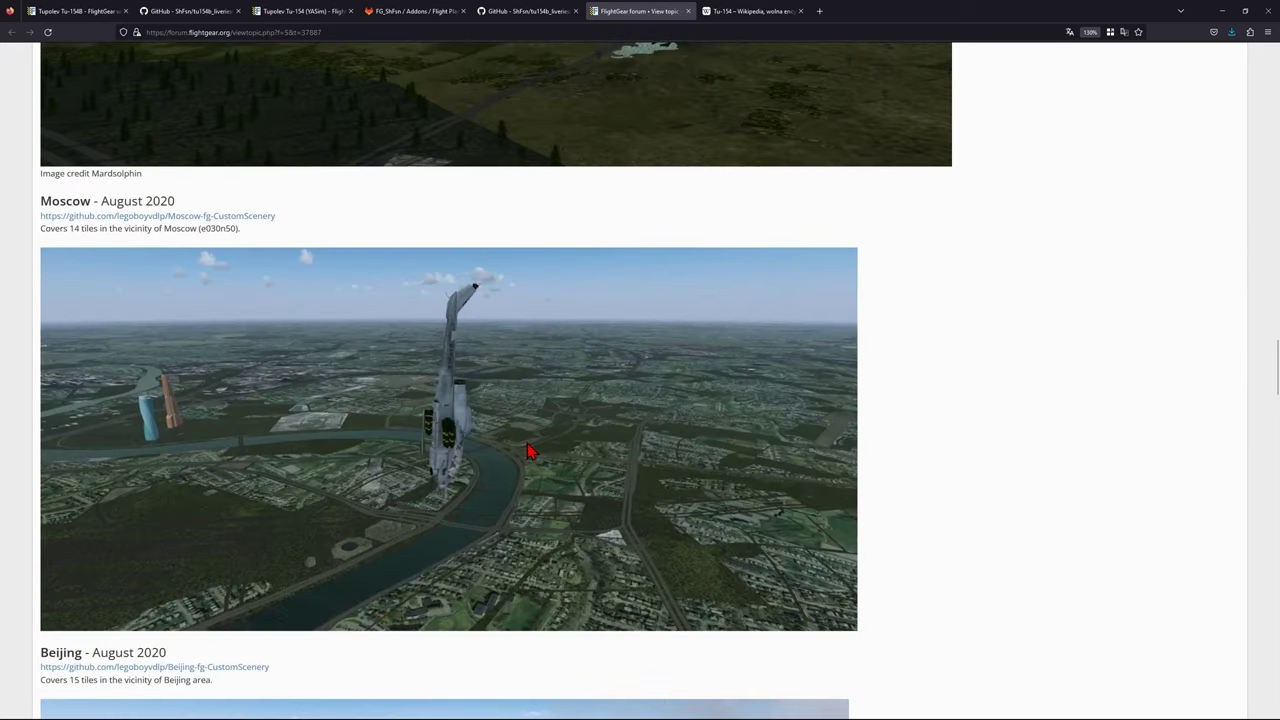